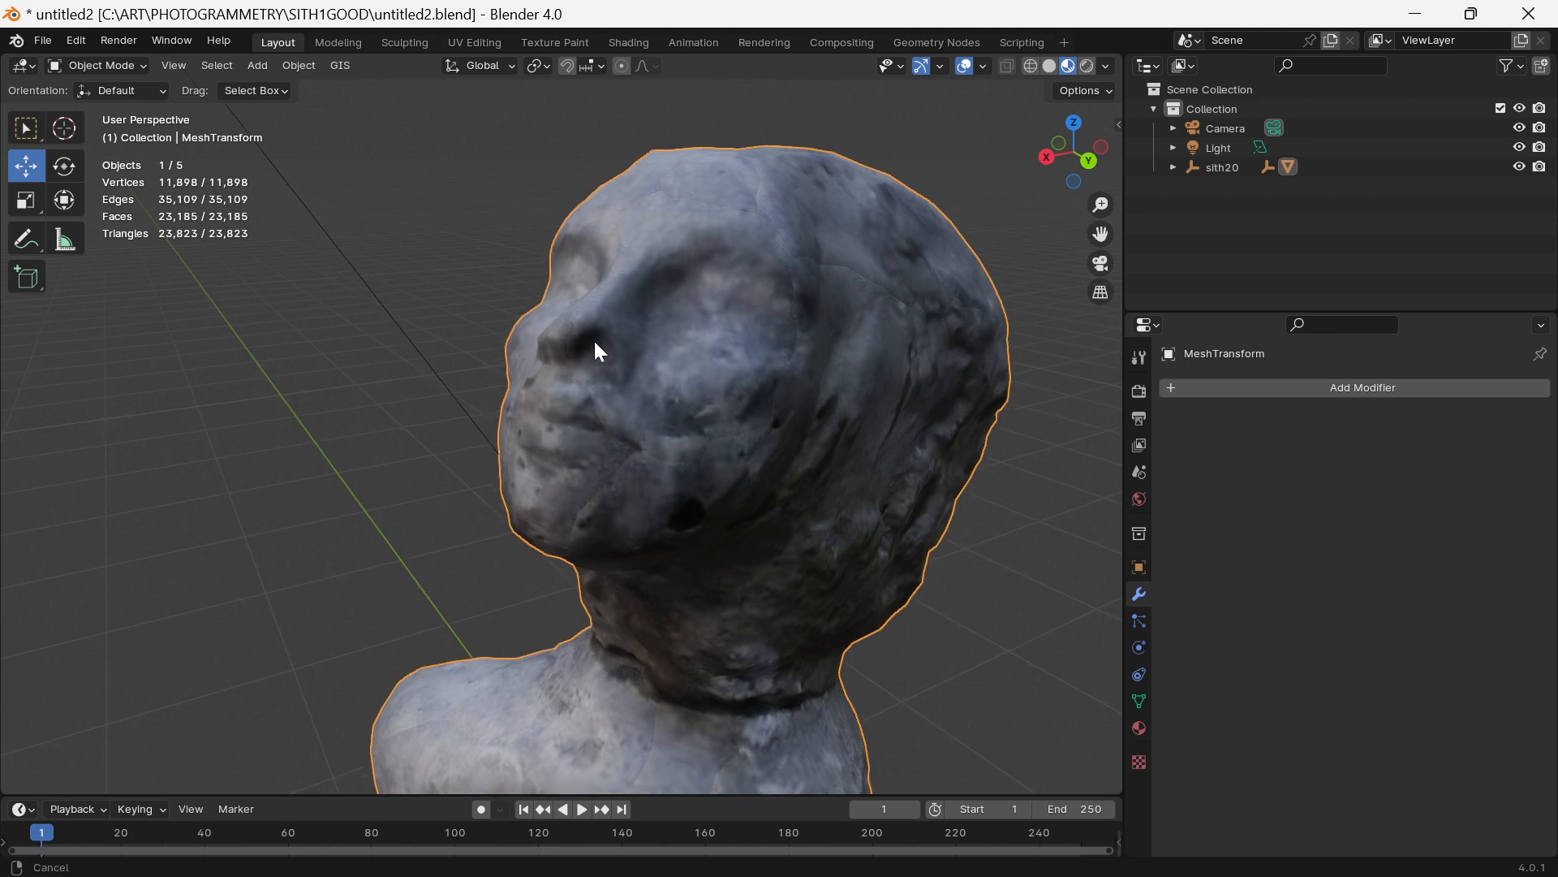
Inspect the seated statue scan from several angles, covering the head and the whole figure, with and without its selection outline
scroll(524, 402, "down", 4)
middle_click_drag(526, 404, 581, 452)
scroll(563, 377, "up", 2)
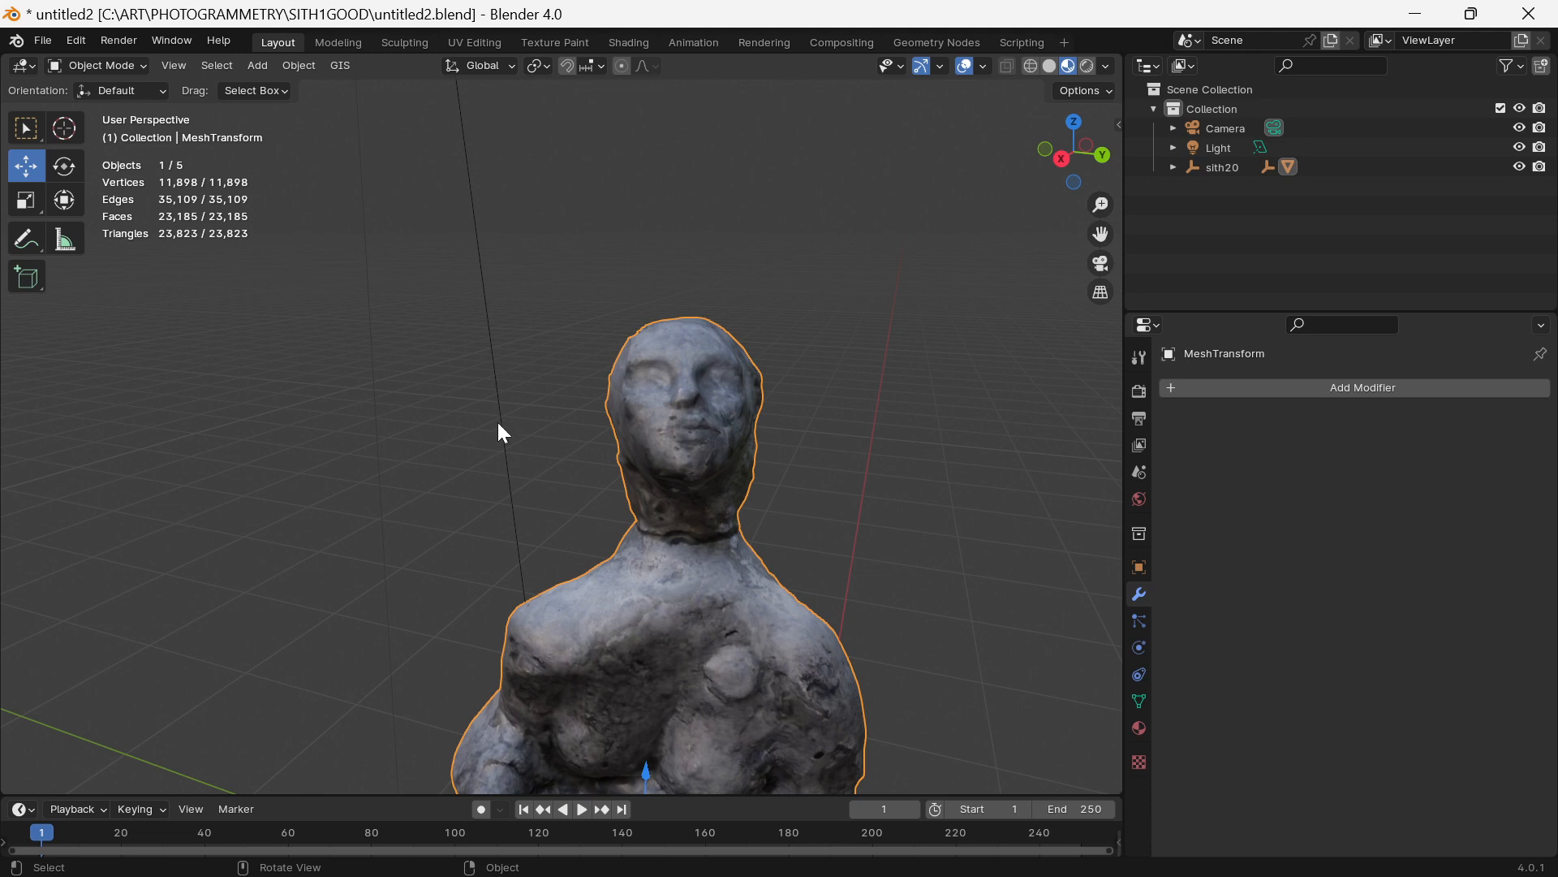
middle_click_drag(497, 420, 461, 412)
scroll(461, 412, "down", 2)
middle_click_drag(429, 284, 811, 214, "shift")
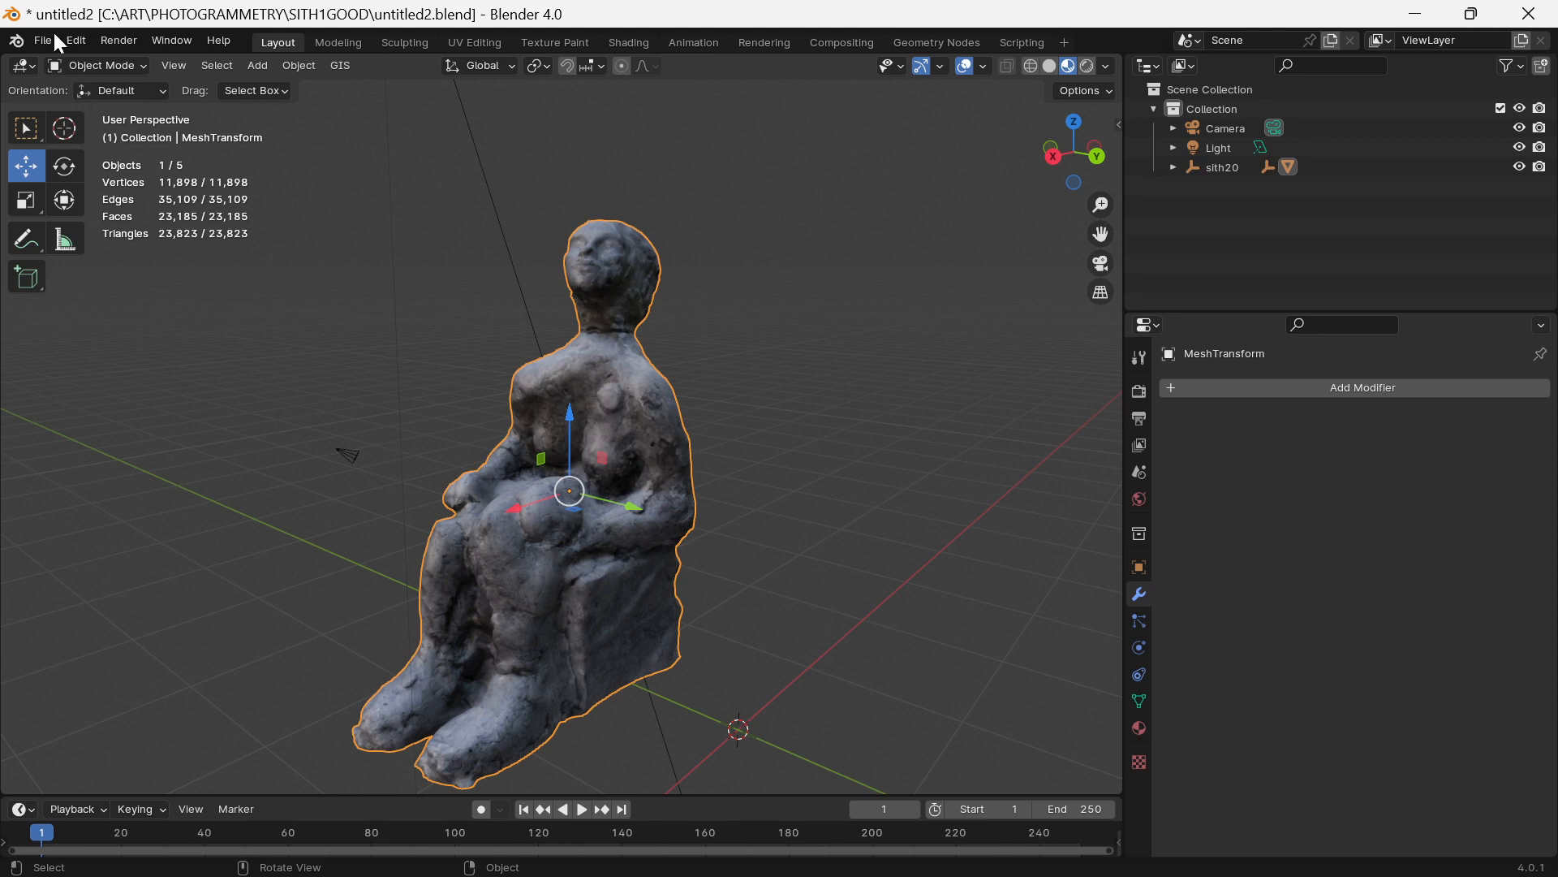
left_click(278, 460)
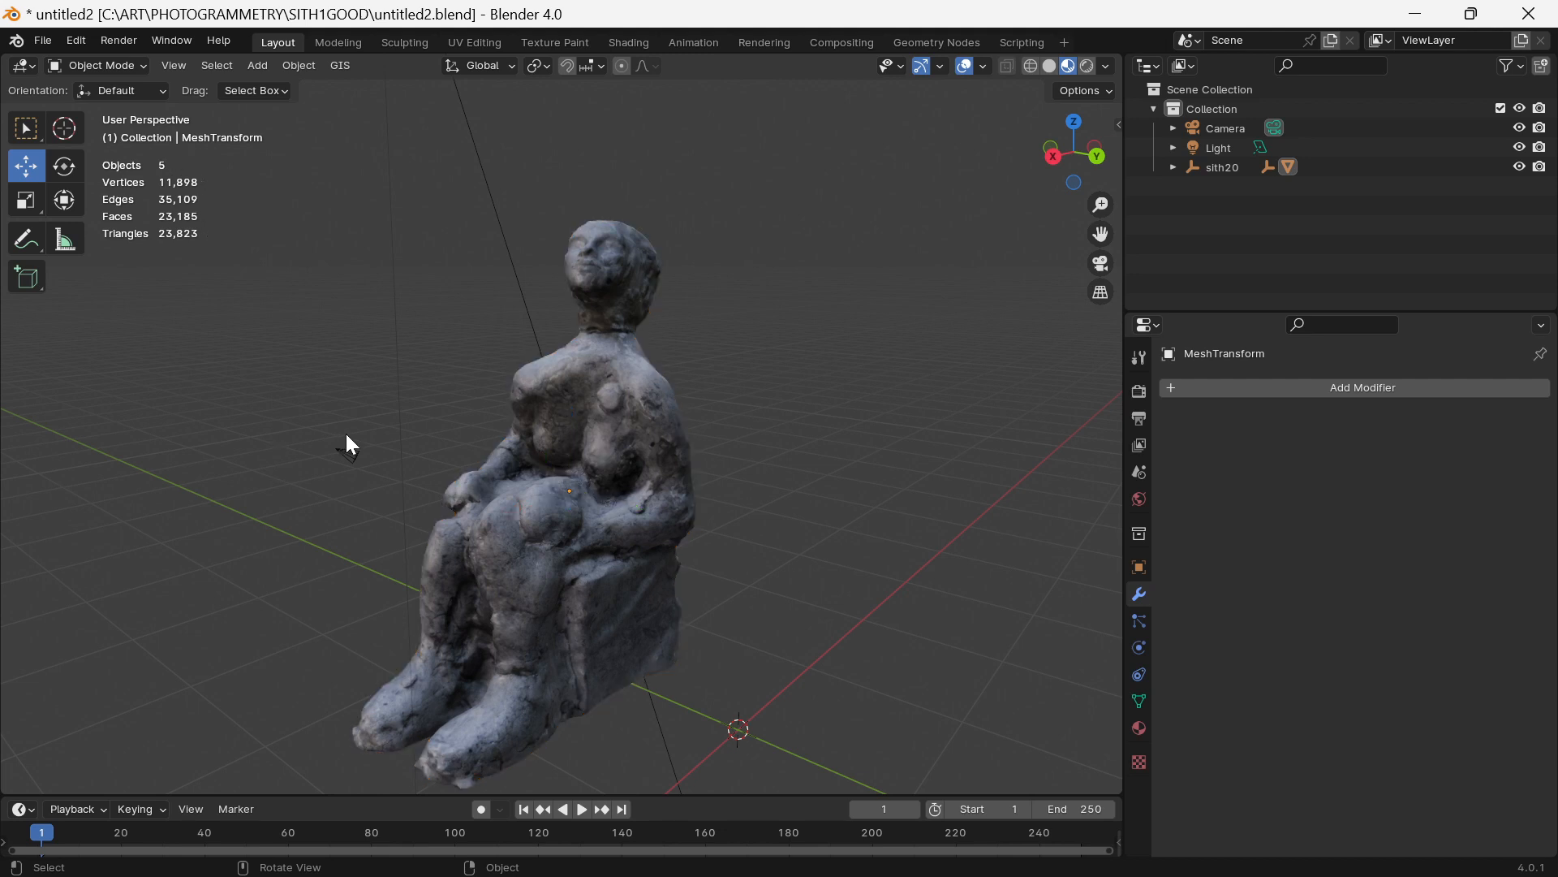
left_click(483, 524)
mouse_move(477, 539)
middle_mouse_down()
mouse_move(583, 553)
mouse_move(483, 510)
middle_mouse_up()
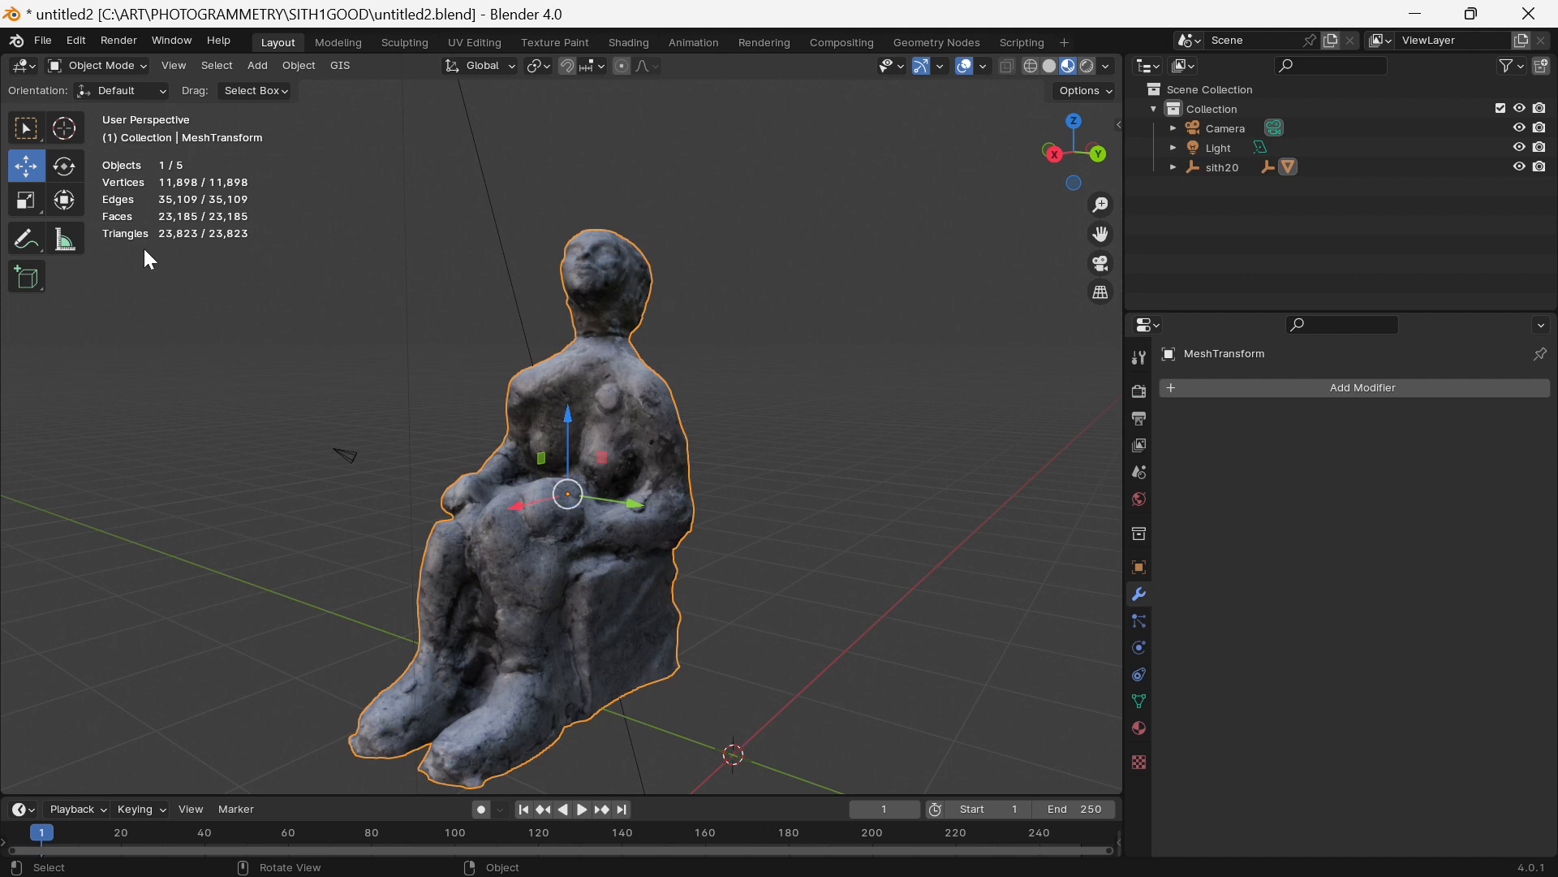
left_click(363, 344)
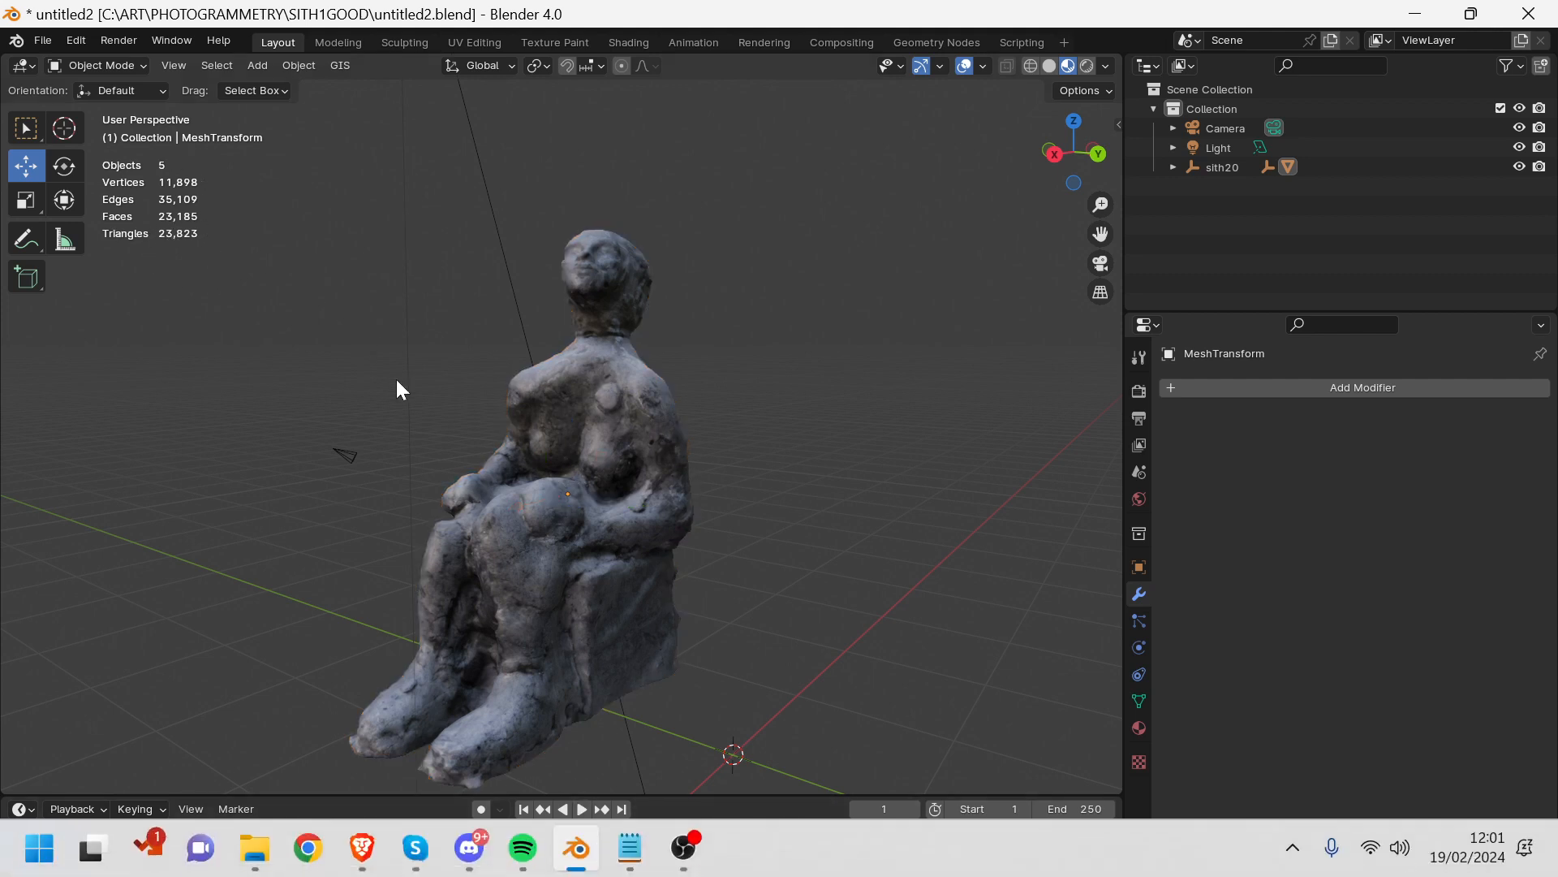
left_click(625, 398)
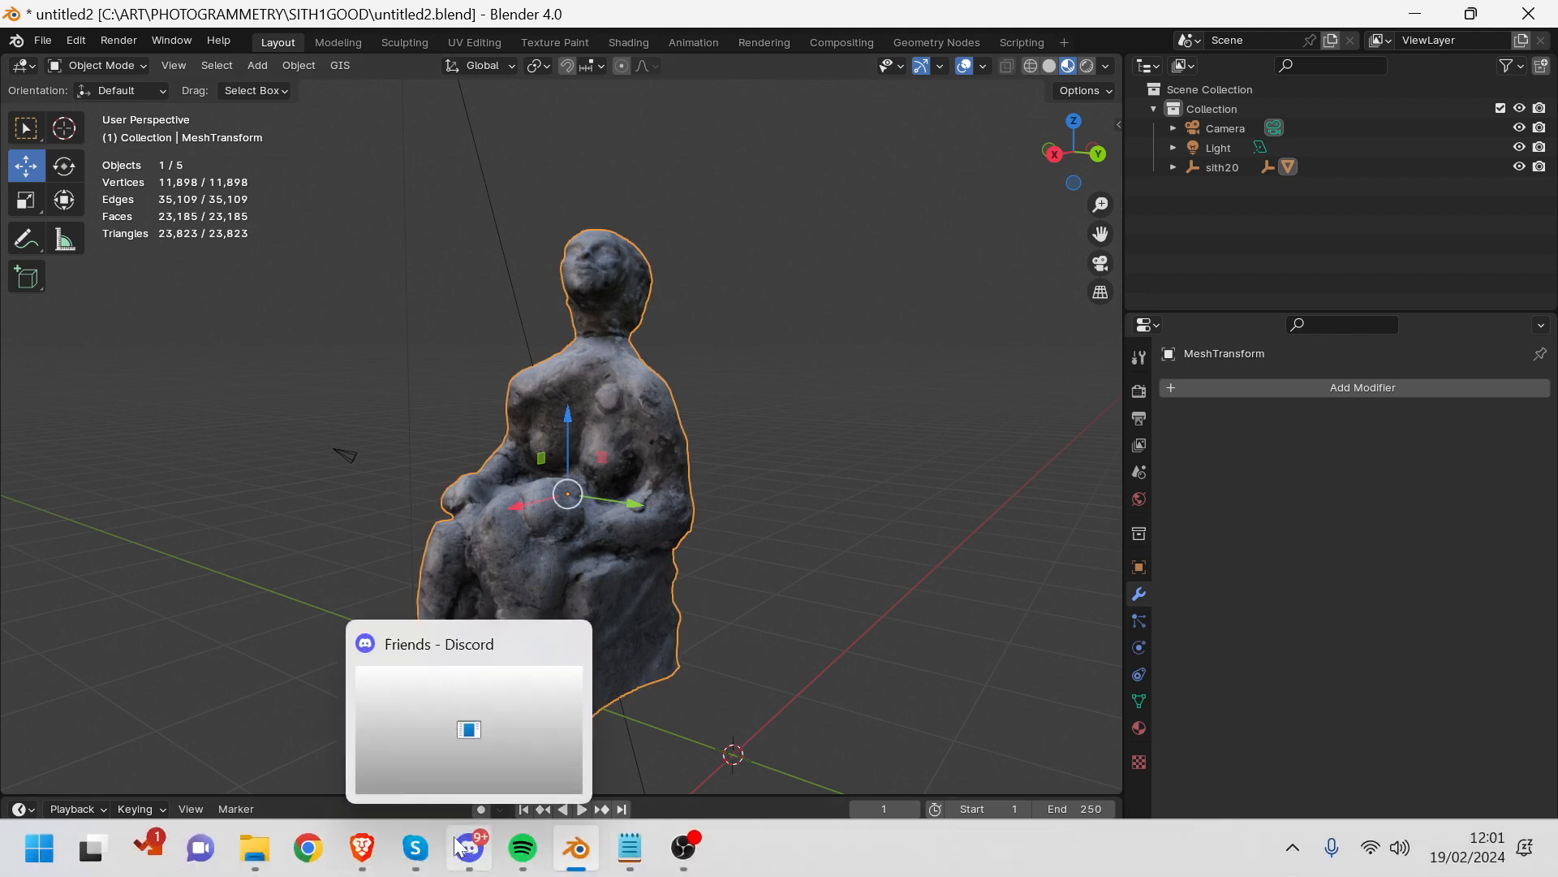
Switch to the Sketchfab browser window and examine the Ready Player One "The Stacks" model from several angles and distances
mouse_move(363, 847)
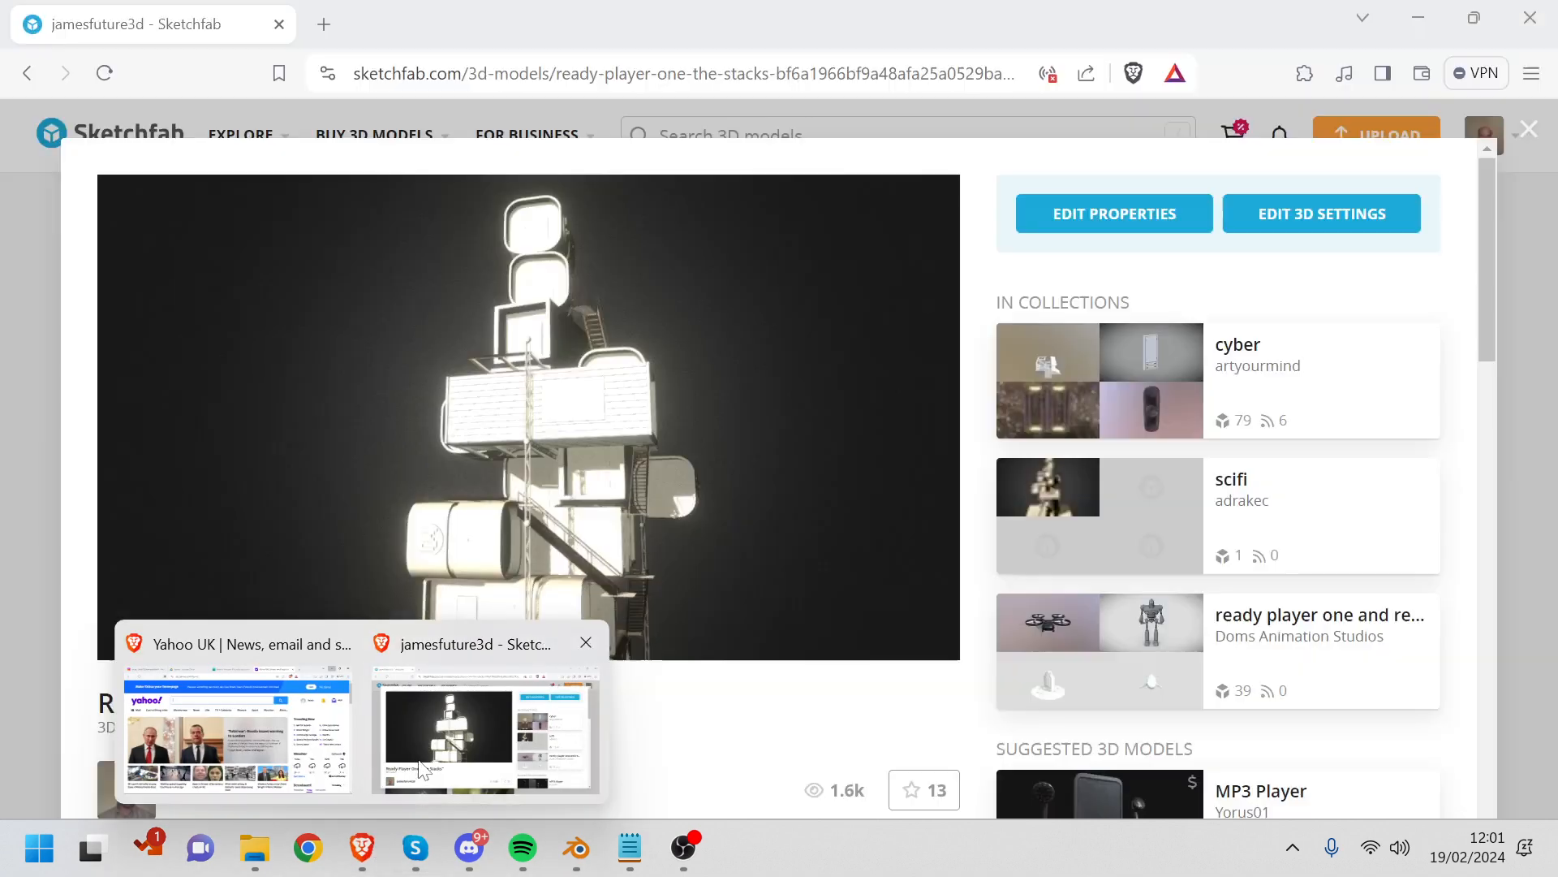
left_click(481, 731)
left_click_drag(459, 466, 533, 423)
scroll(526, 460, "down", 3)
scroll(519, 443, "up", 2)
scroll(531, 417, "up", 3)
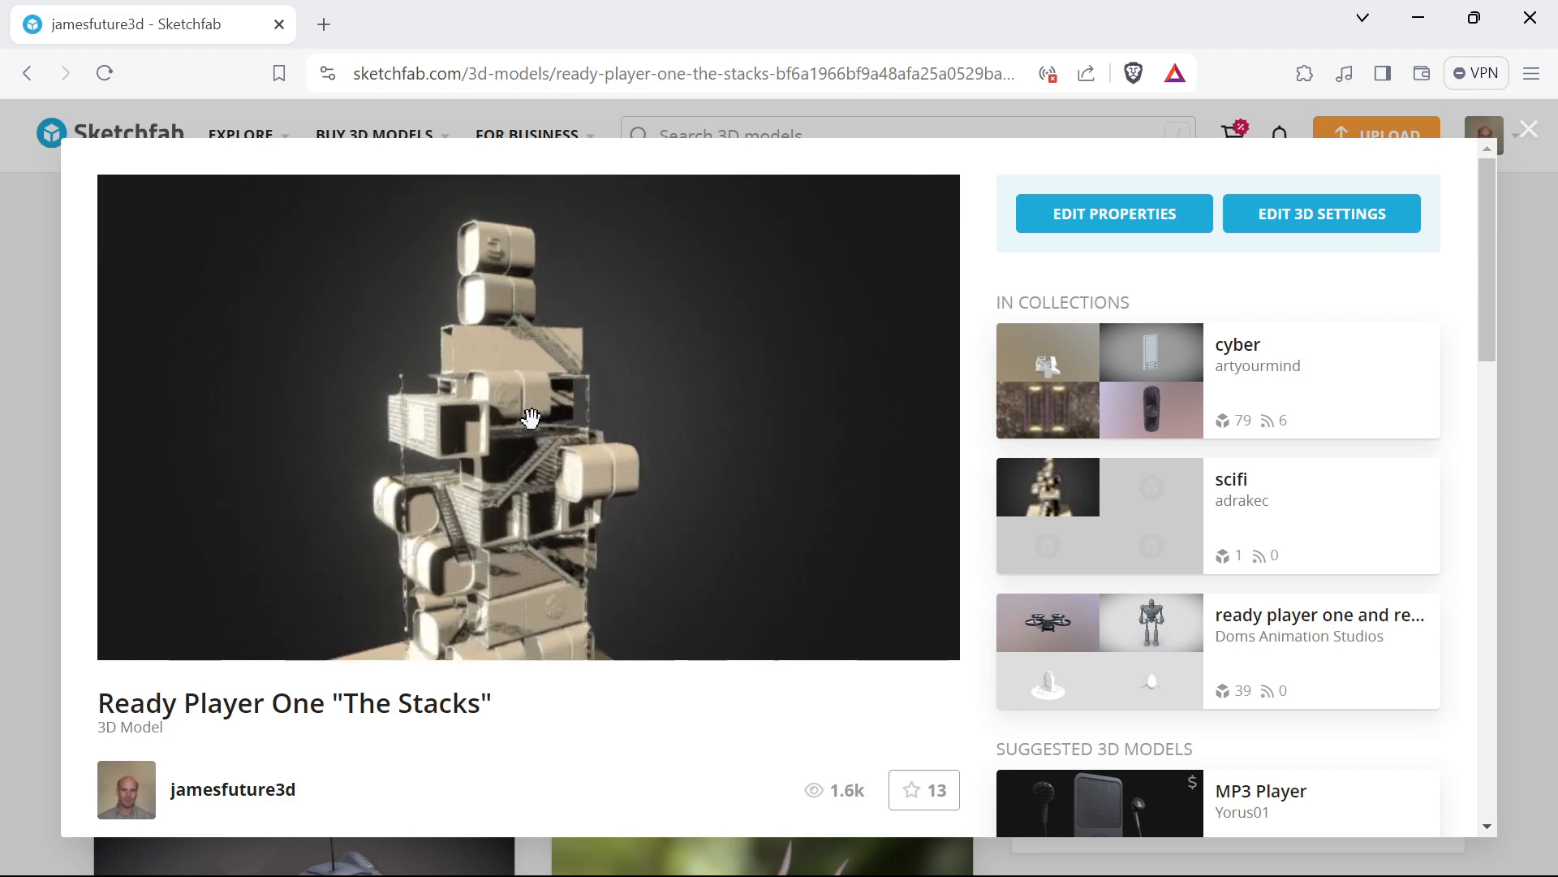
scroll(529, 414, "down", 1)
mouse_move(430, 397)
left_mouse_down()
mouse_move(374, 380)
mouse_move(738, 411)
mouse_move(799, 389)
mouse_move(496, 370)
left_mouse_up()
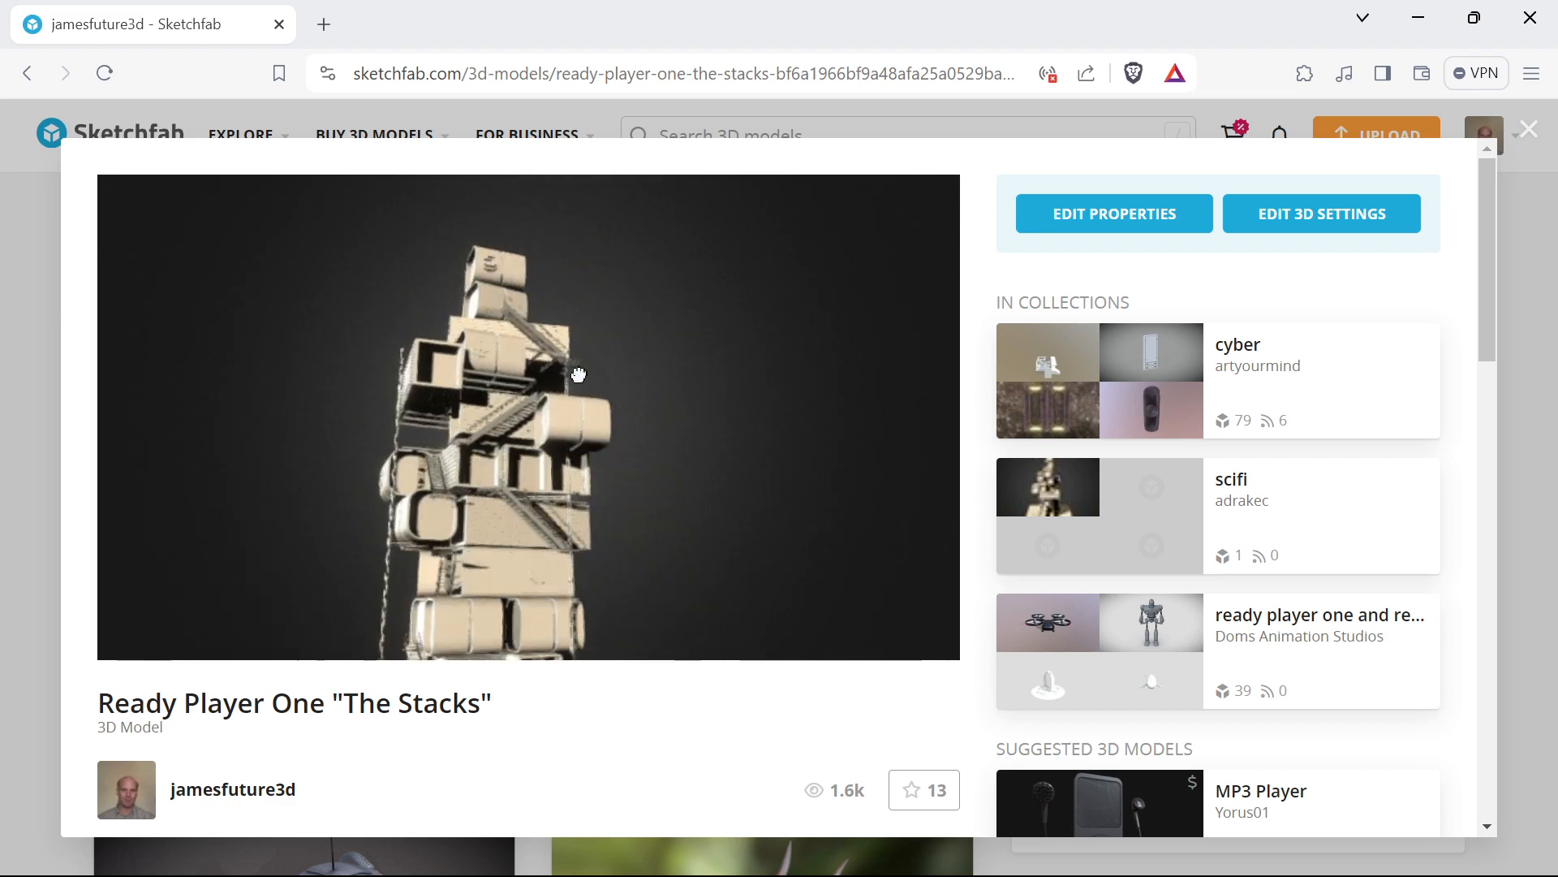
scroll(531, 460, "up", 4)
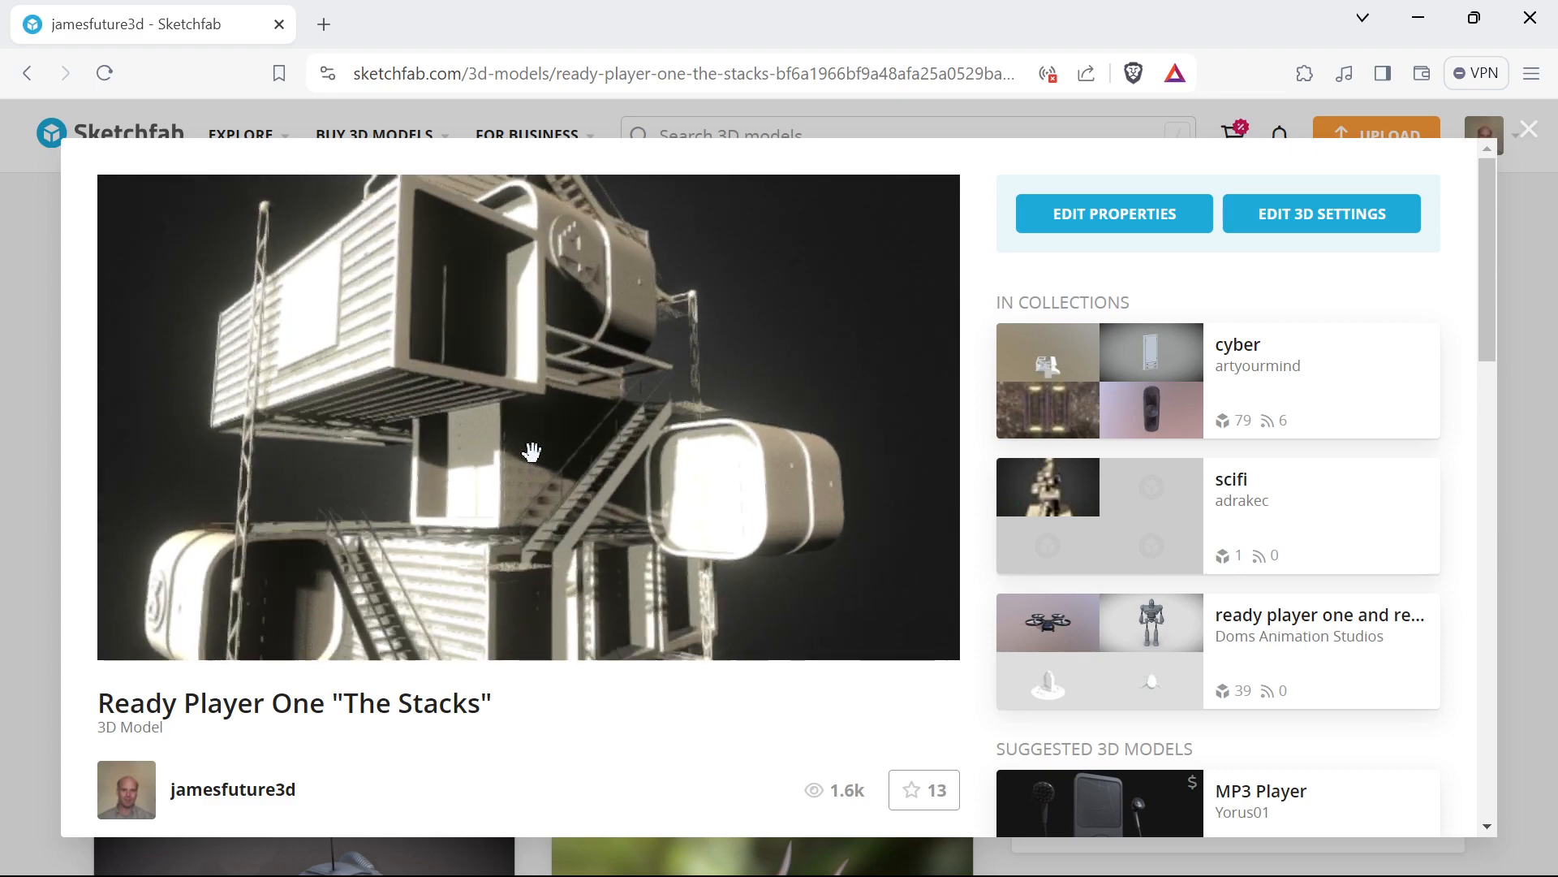
scroll(529, 454, "down", 2)
mouse_move(385, 494)
left_mouse_down()
mouse_move(320, 508)
mouse_move(599, 407)
mouse_move(699, 442)
mouse_move(525, 431)
mouse_move(494, 479)
left_mouse_up()
scroll(525, 431, "down", 2)
left_click_drag(508, 385, 535, 414)
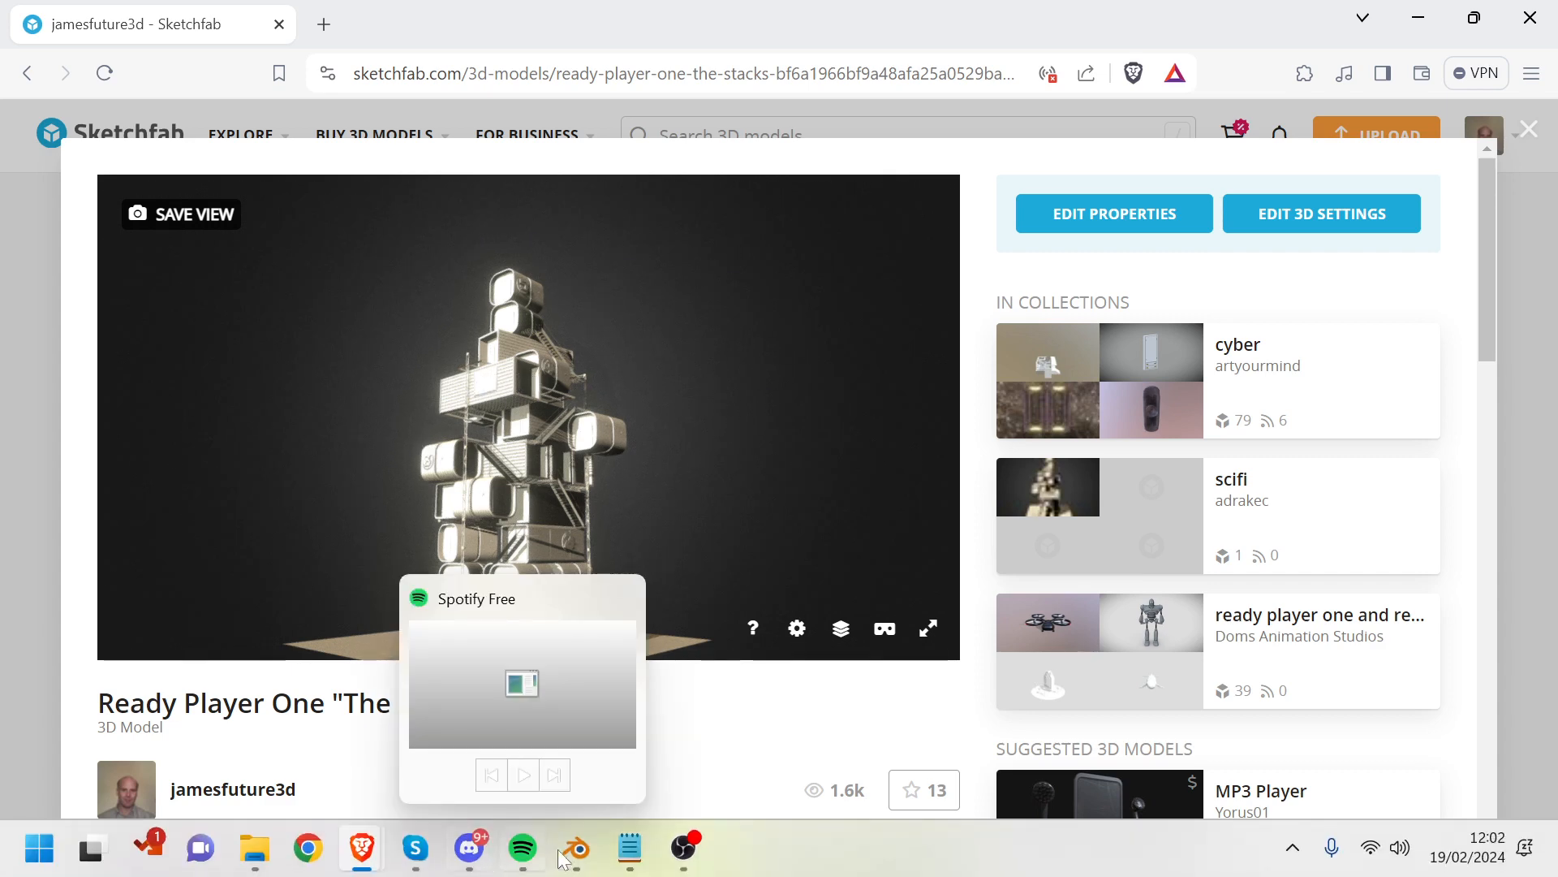
Return to Blender and review the textured statue from different sides, both selected and deselected
left_click(579, 853)
middle_click_drag(504, 363, 358, 396)
left_click(455, 401)
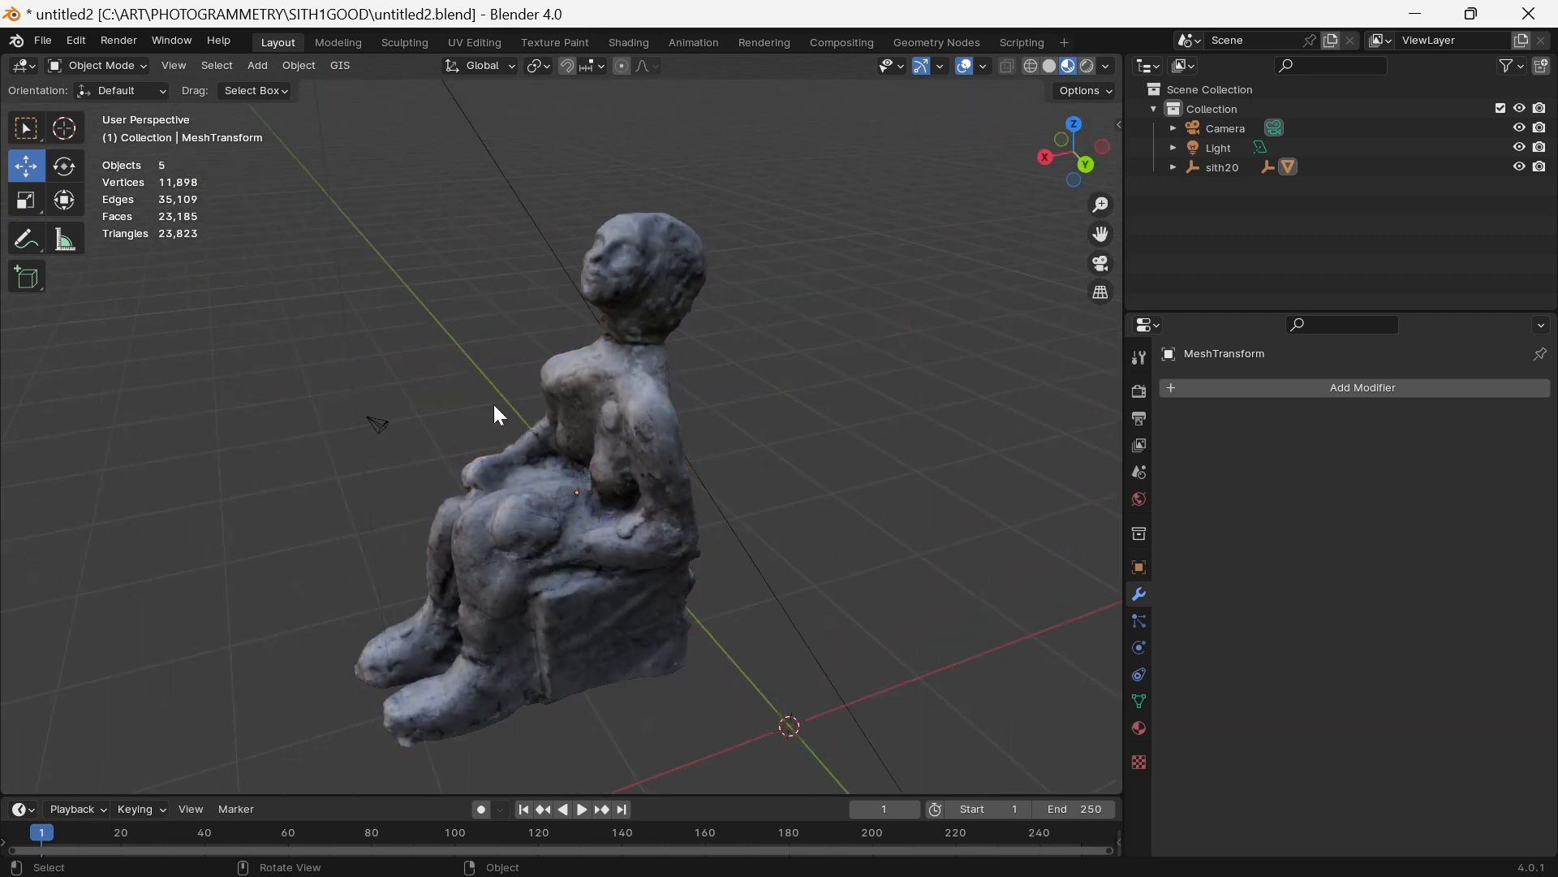
middle_click_drag(493, 404, 630, 399)
left_click(636, 409)
middle_click_drag(738, 389, 584, 300)
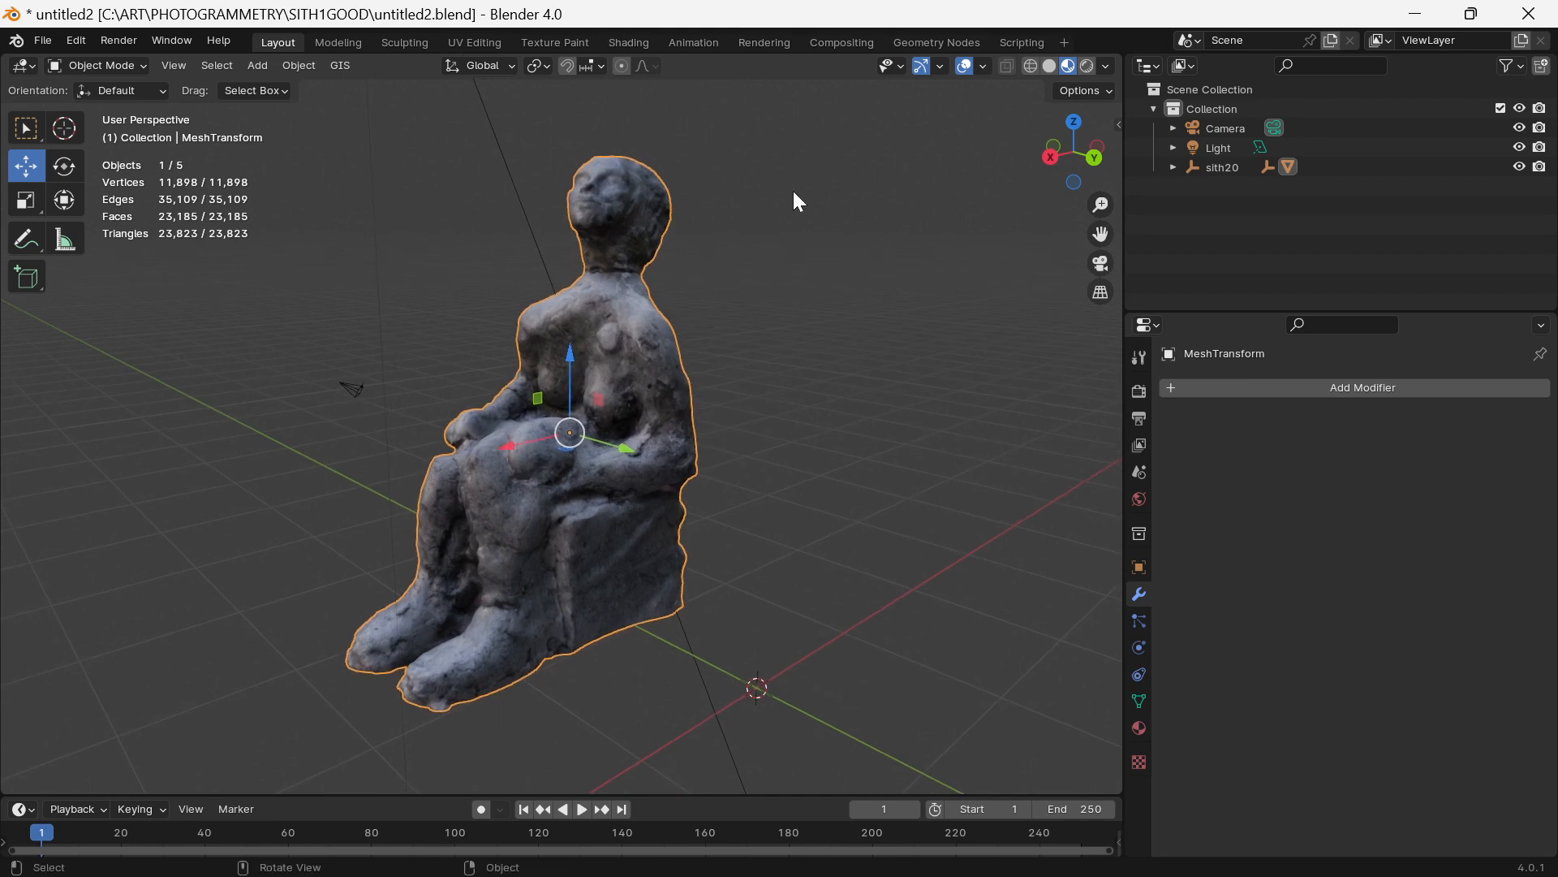
left_click(817, 358)
left_click(638, 313)
left_click(781, 282)
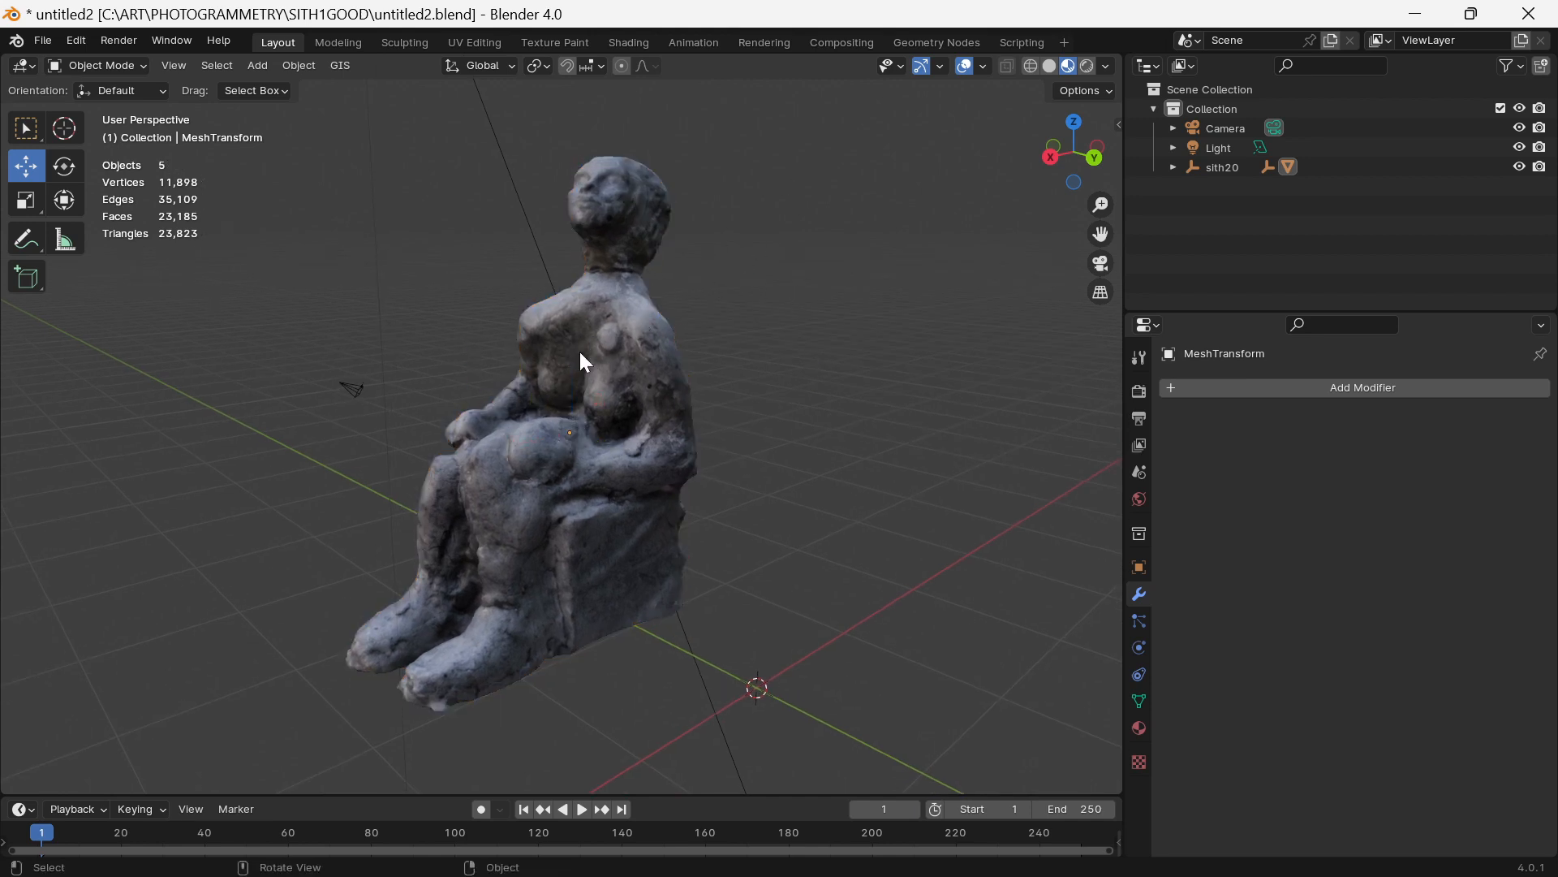
left_click(585, 363)
middle_click_drag(585, 362, 755, 317)
left_click(826, 299)
left_click(639, 369)
scroll(660, 325, "up", 3)
scroll(656, 319, "down", 3)
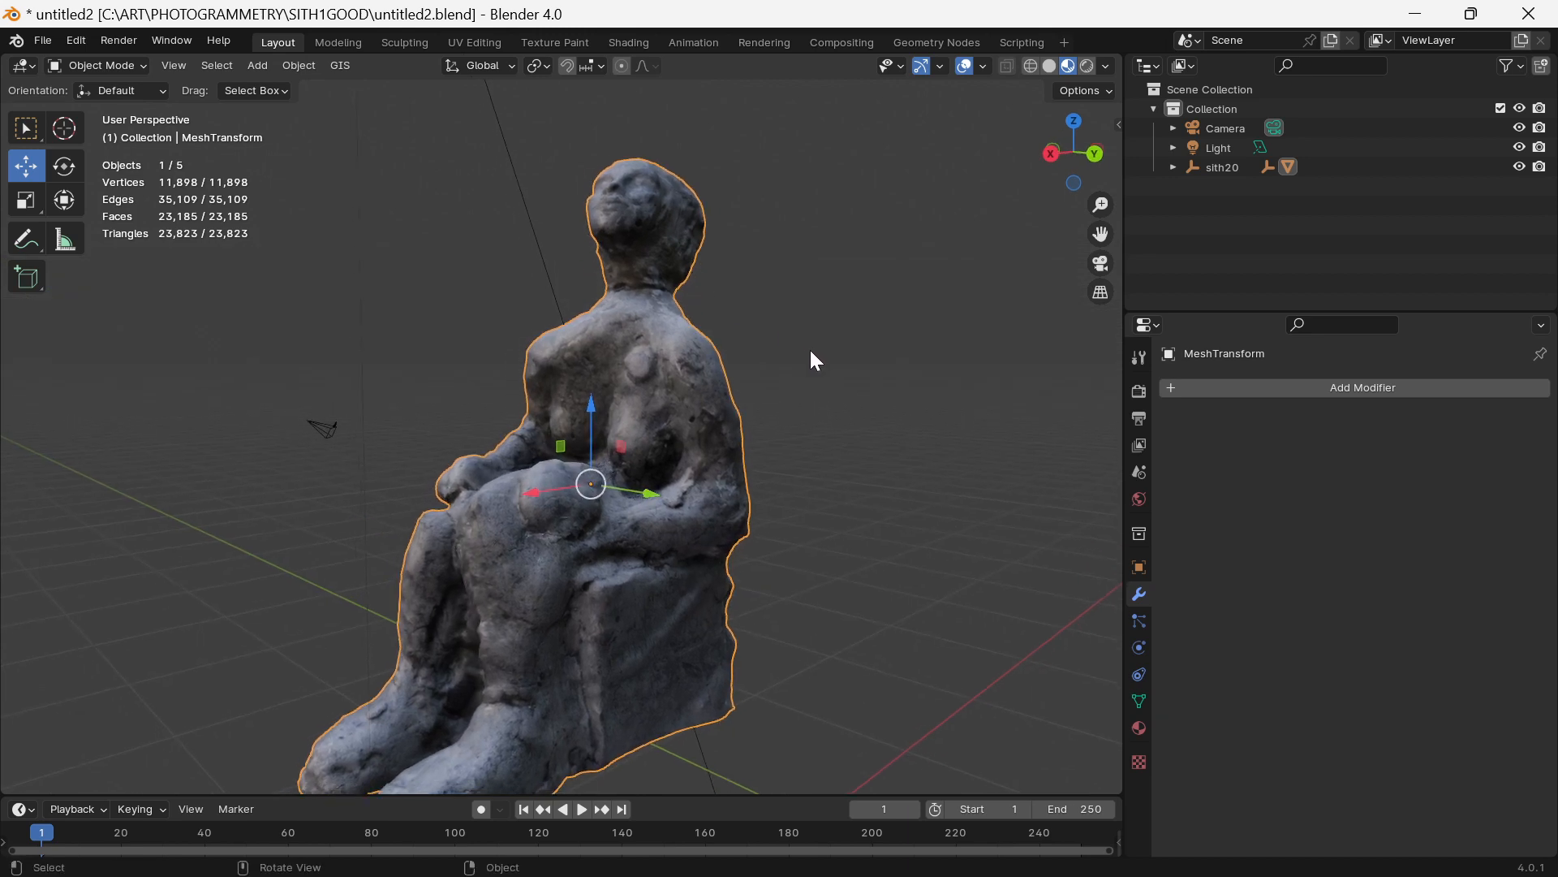
left_click(349, 387)
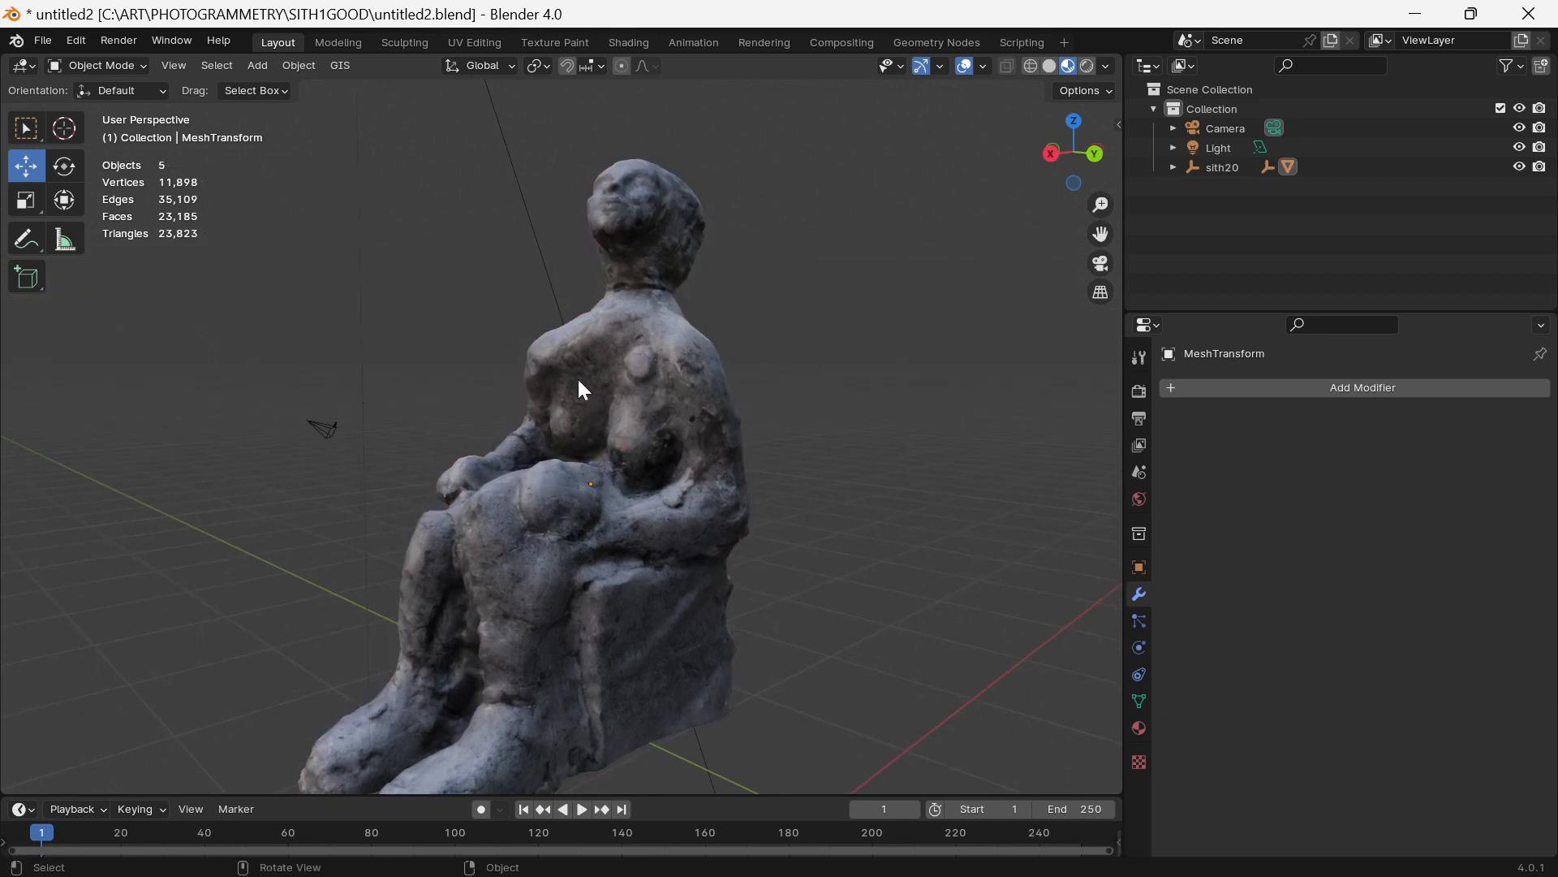
left_click(577, 377)
Show the Sketchfab add-on's activation, import and export options in the 3D view, and hide them again
key("n")
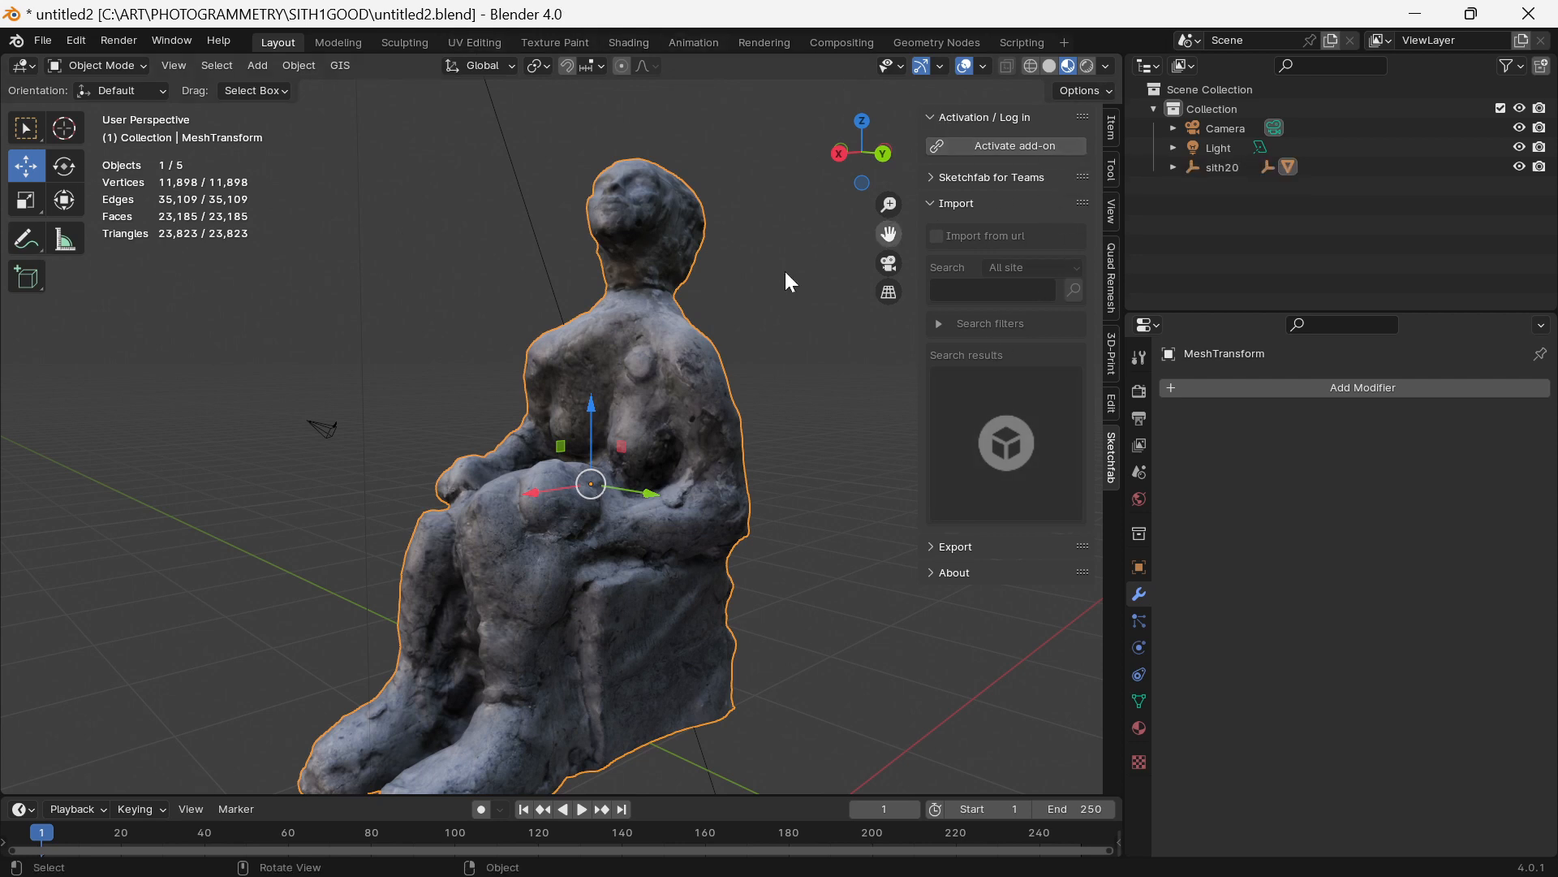
left_click(765, 366)
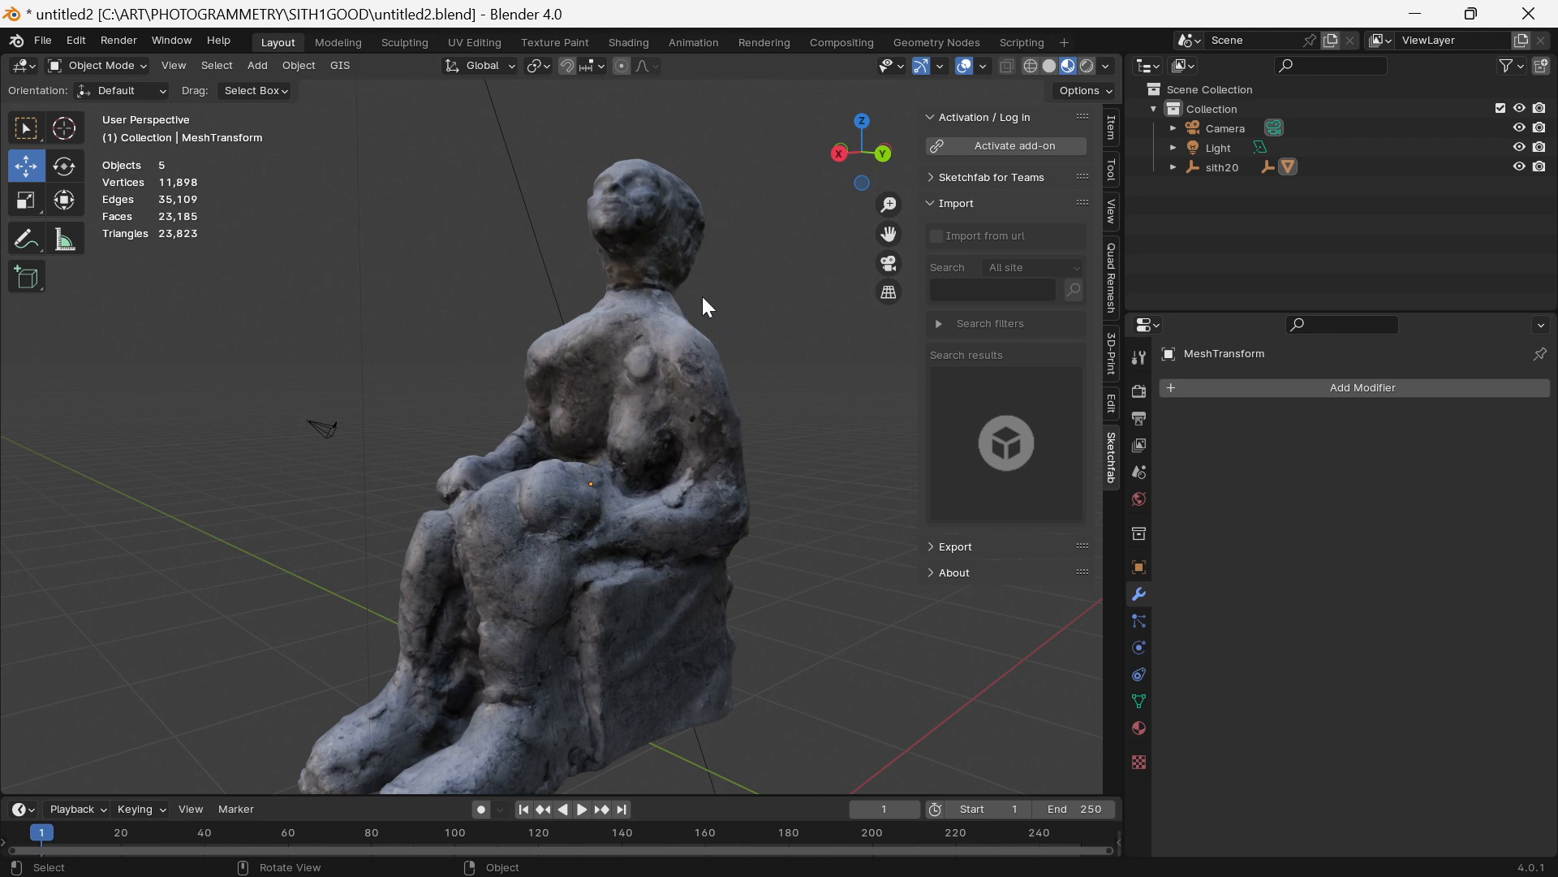
key("n")
Export the statue as an FBX named Sithgood.fbx into the SITH1GOOD folder, limited to selected objects
left_click(592, 345)
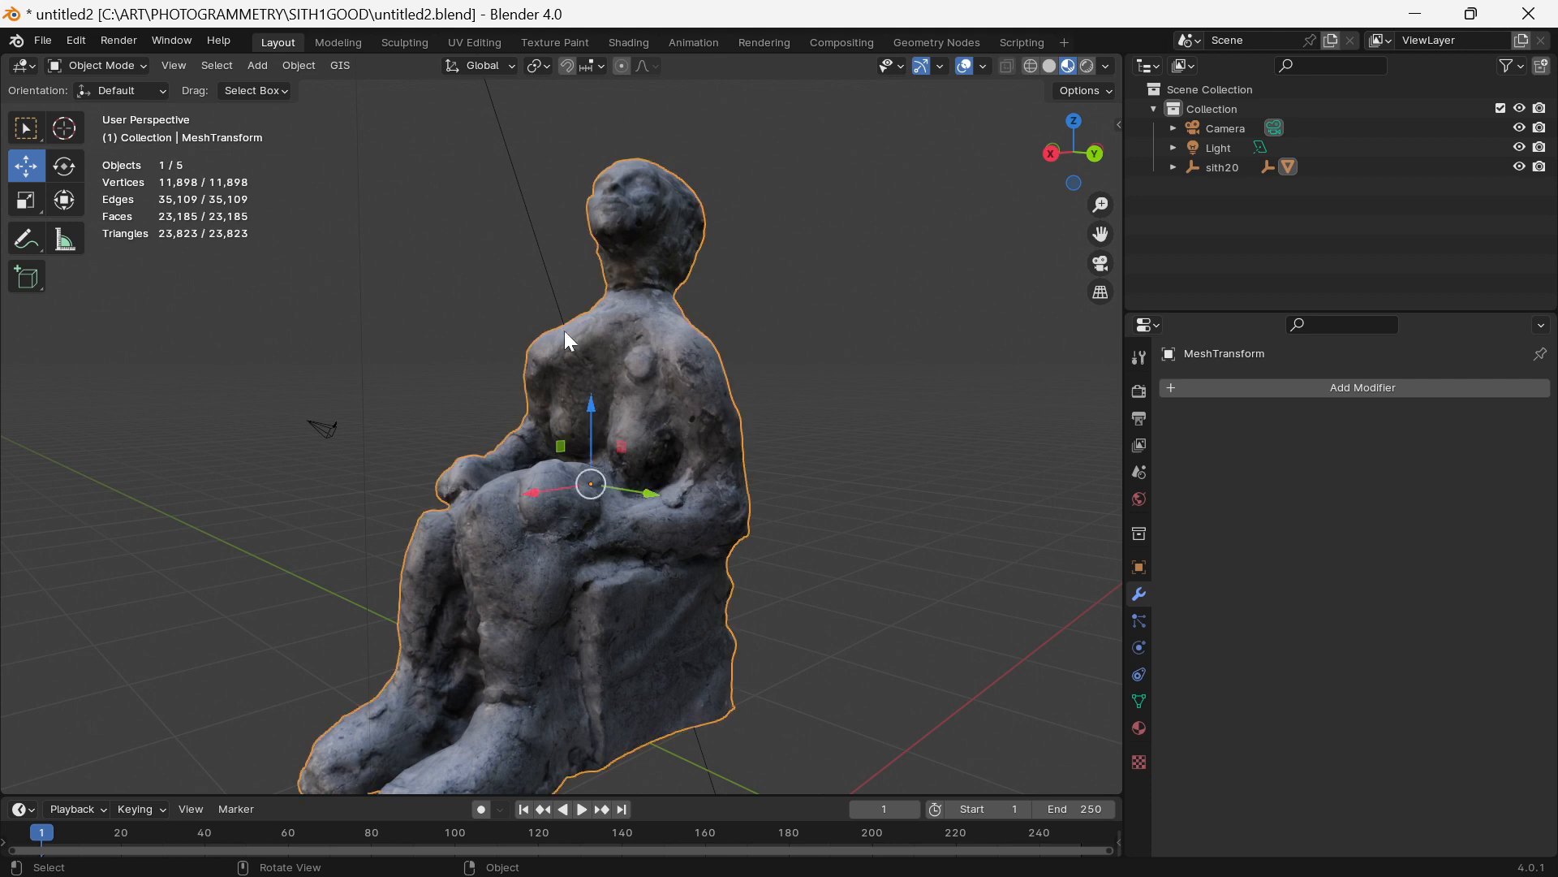
middle_click_drag(566, 338, 677, 237)
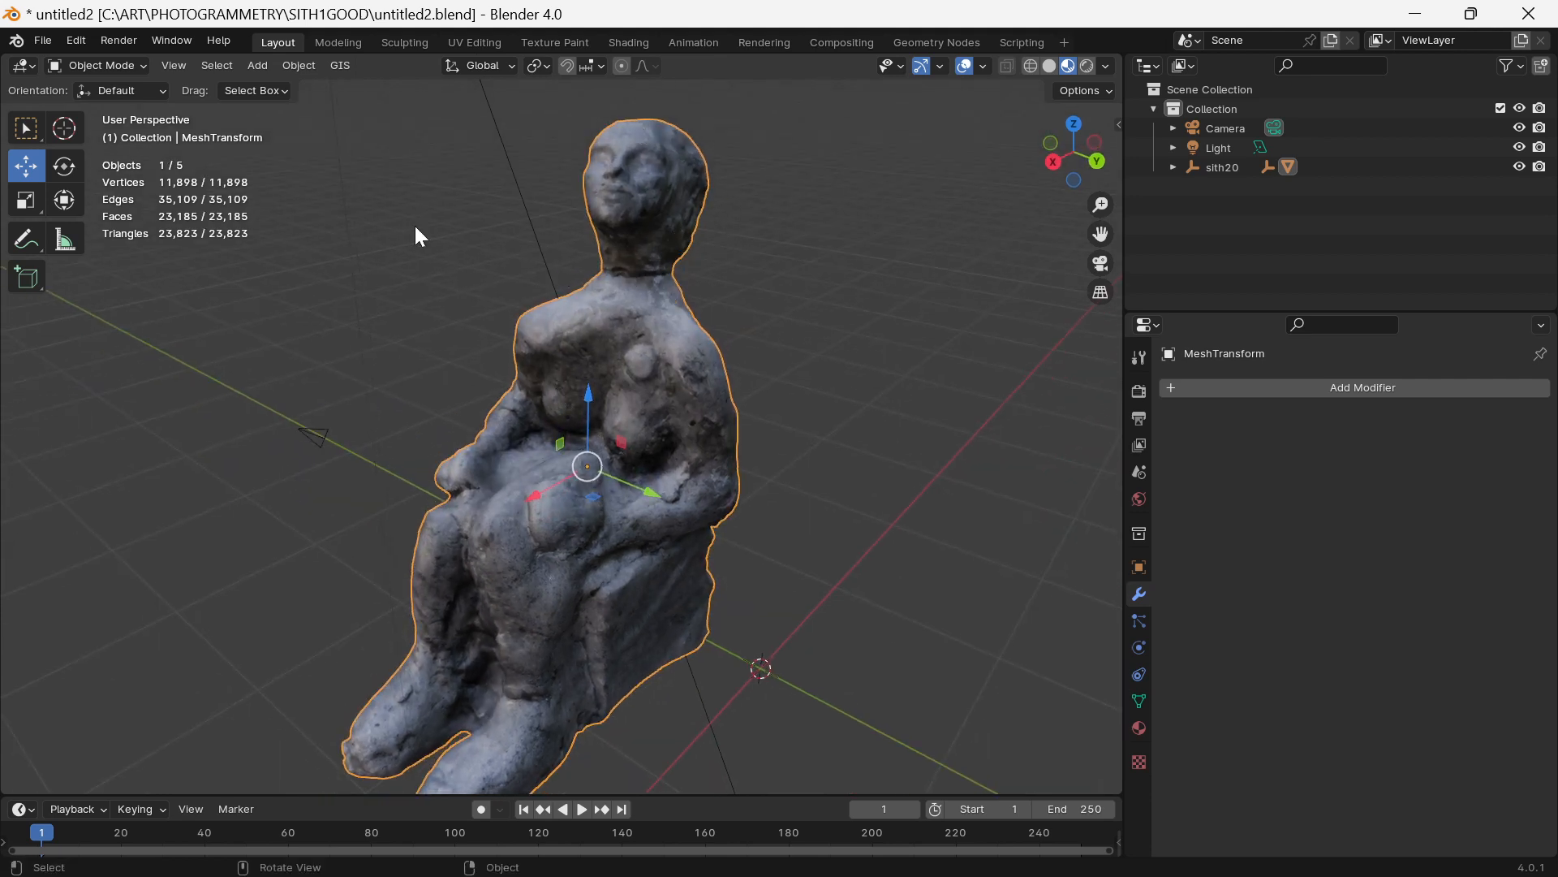
left_click(39, 40)
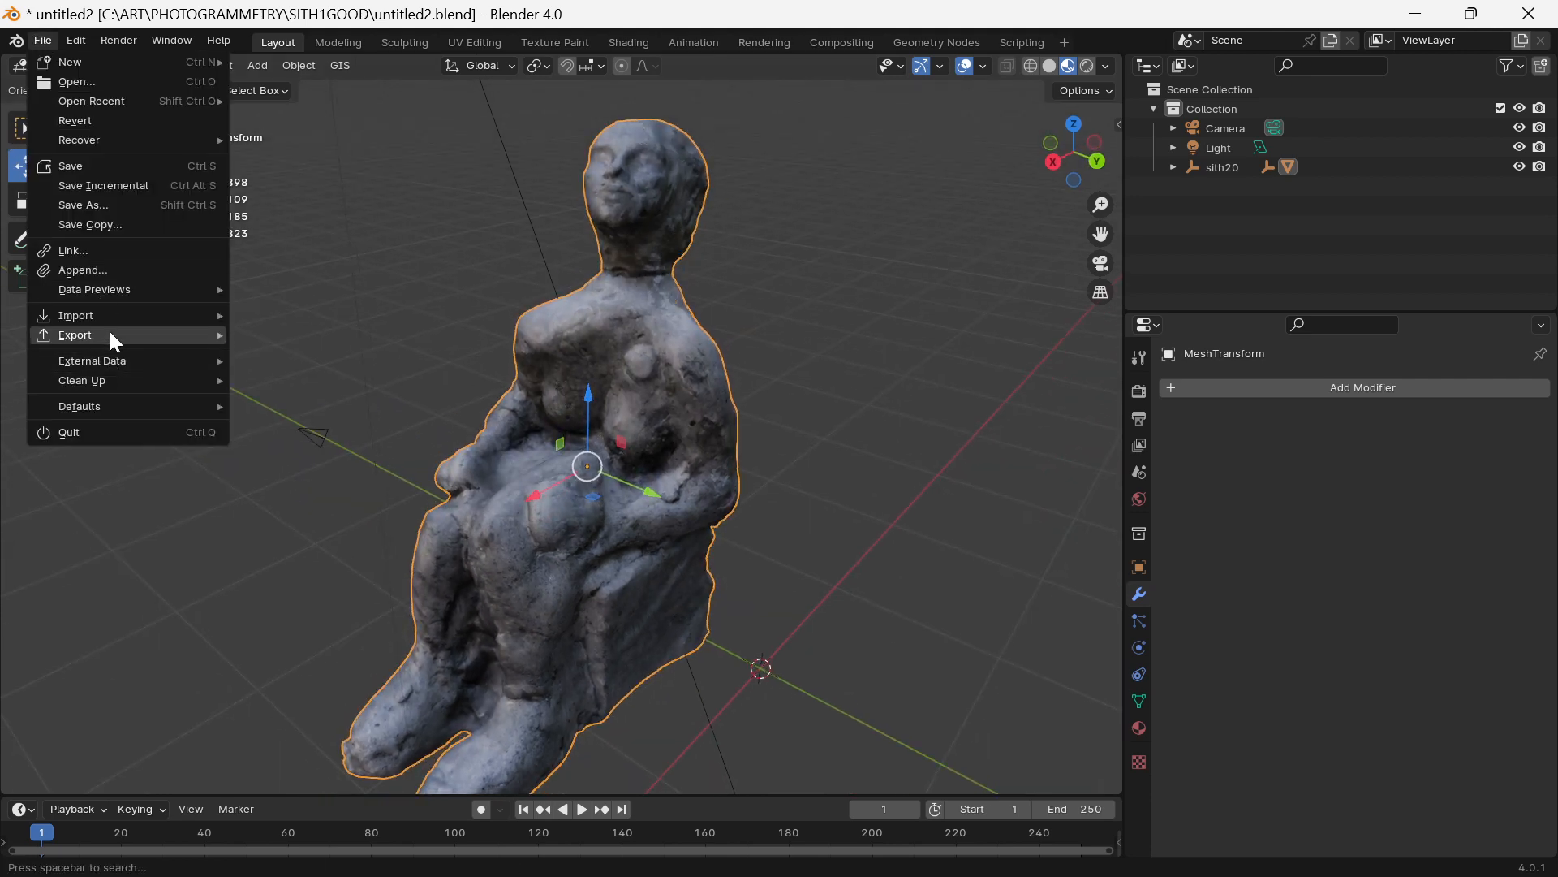
mouse_move(111, 333)
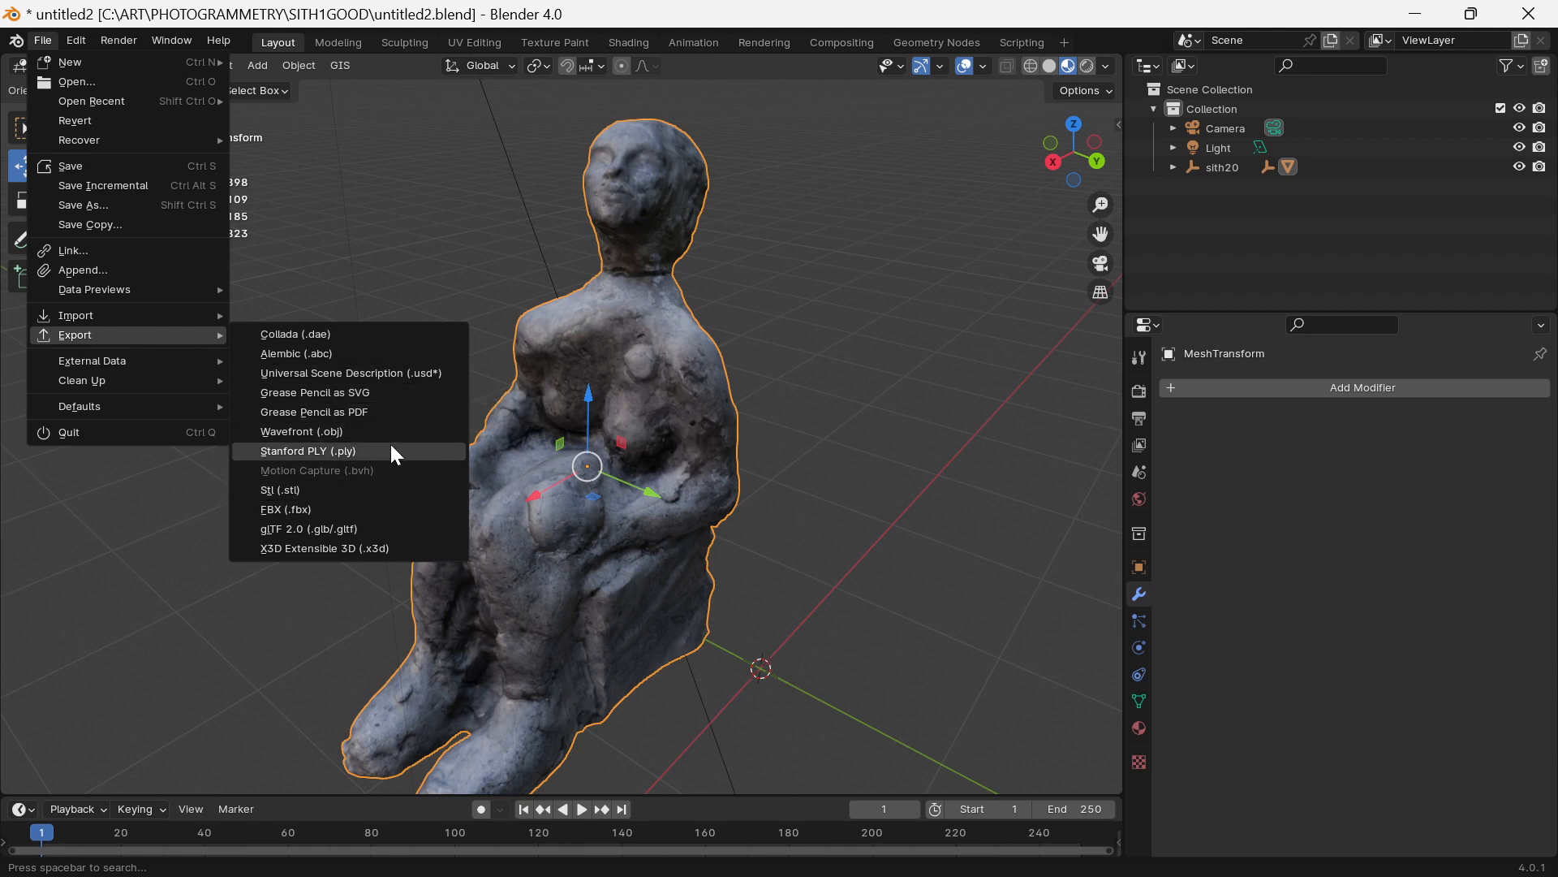
left_click(354, 510)
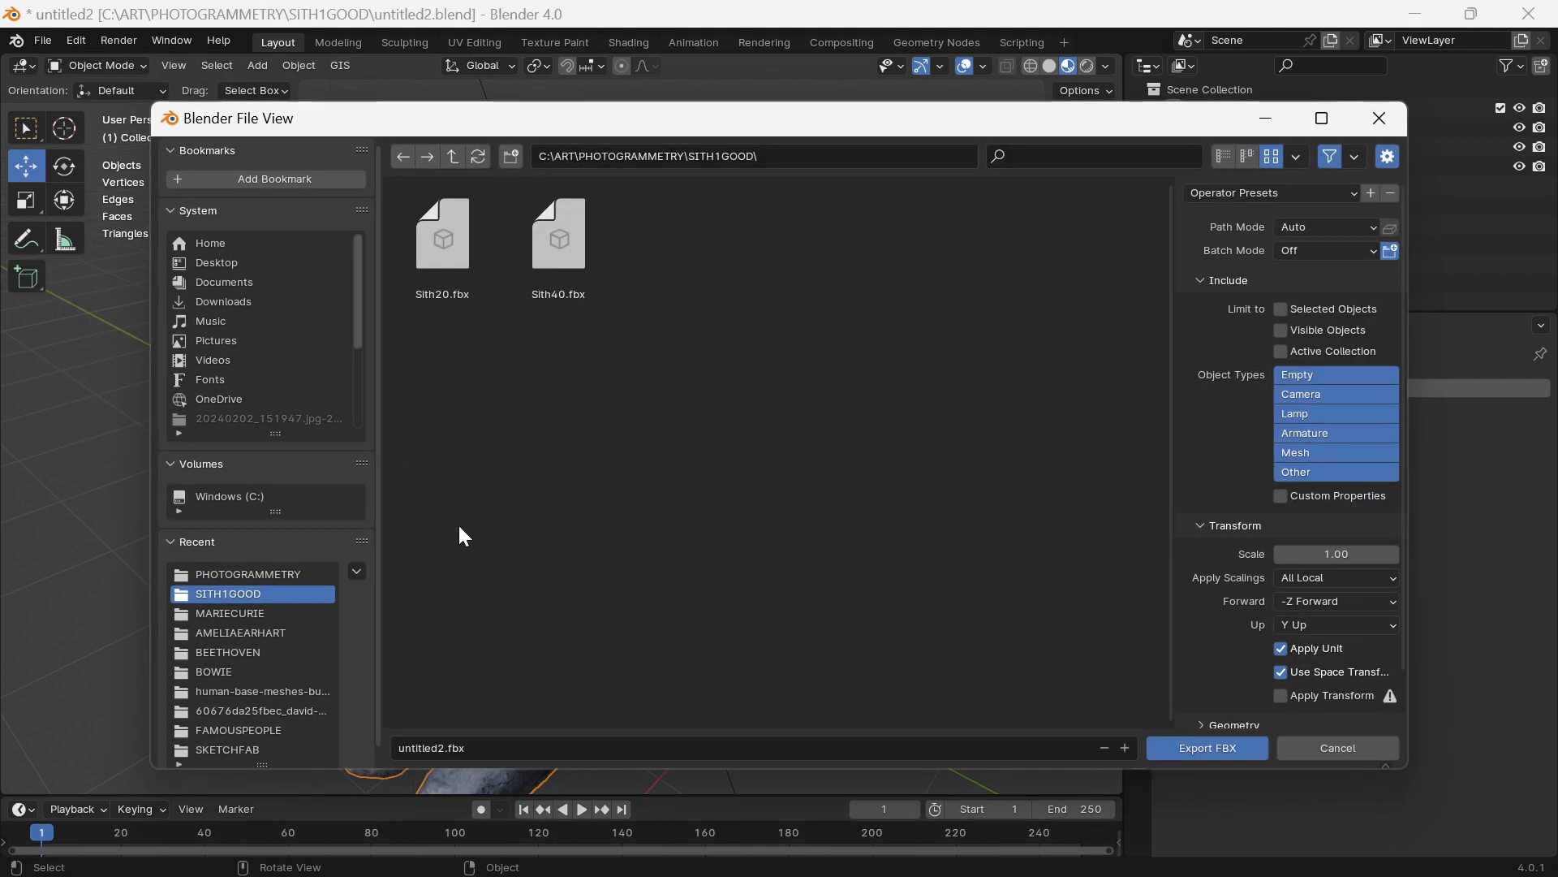
left_click(598, 276)
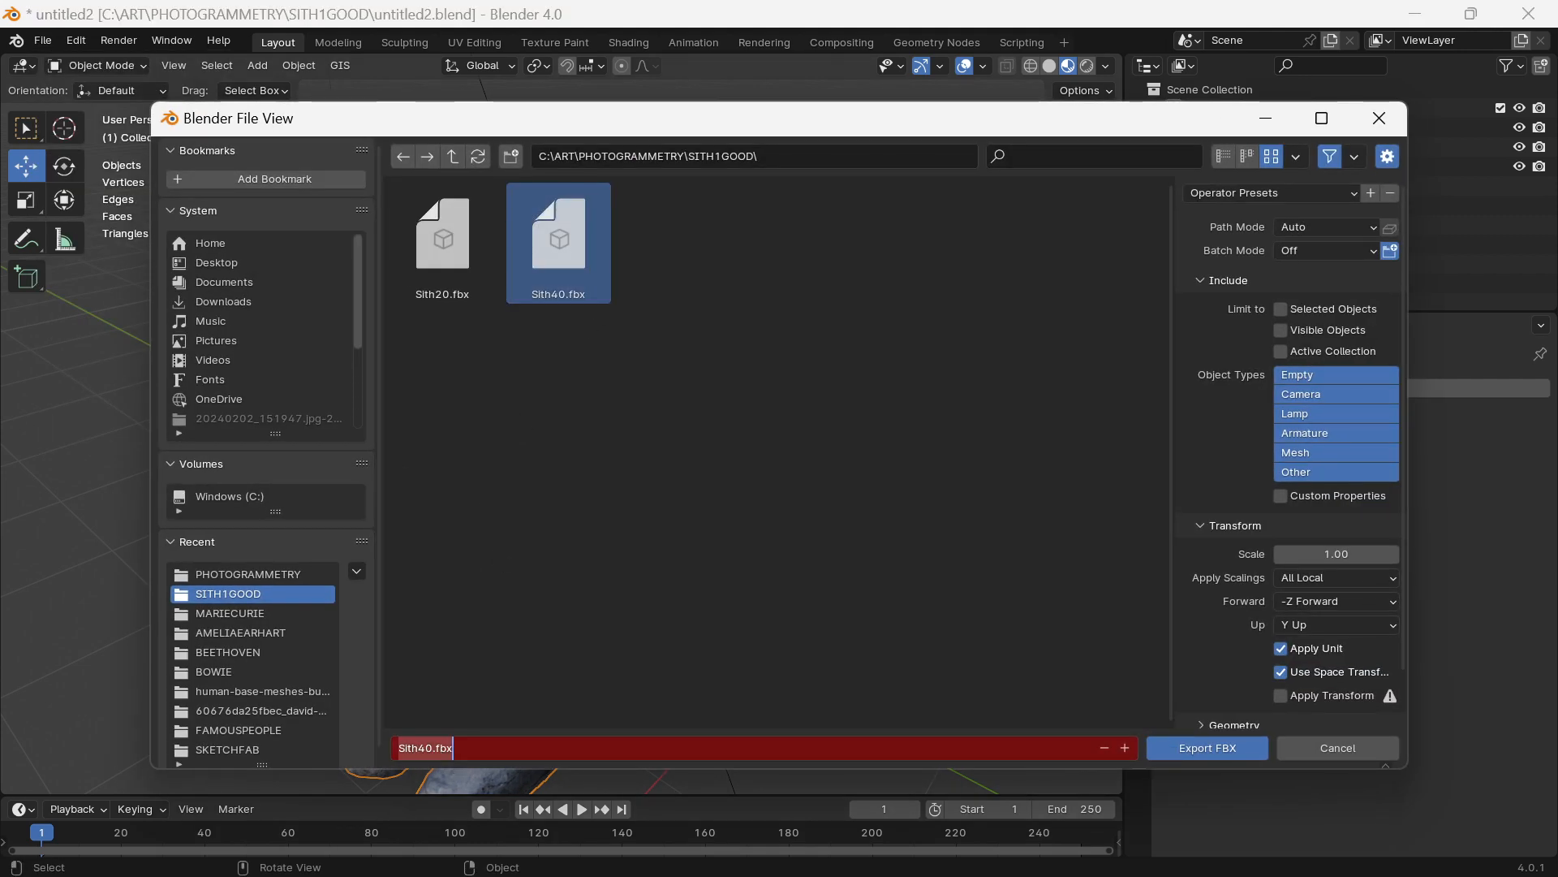
left_click_drag(433, 748, 416, 748)
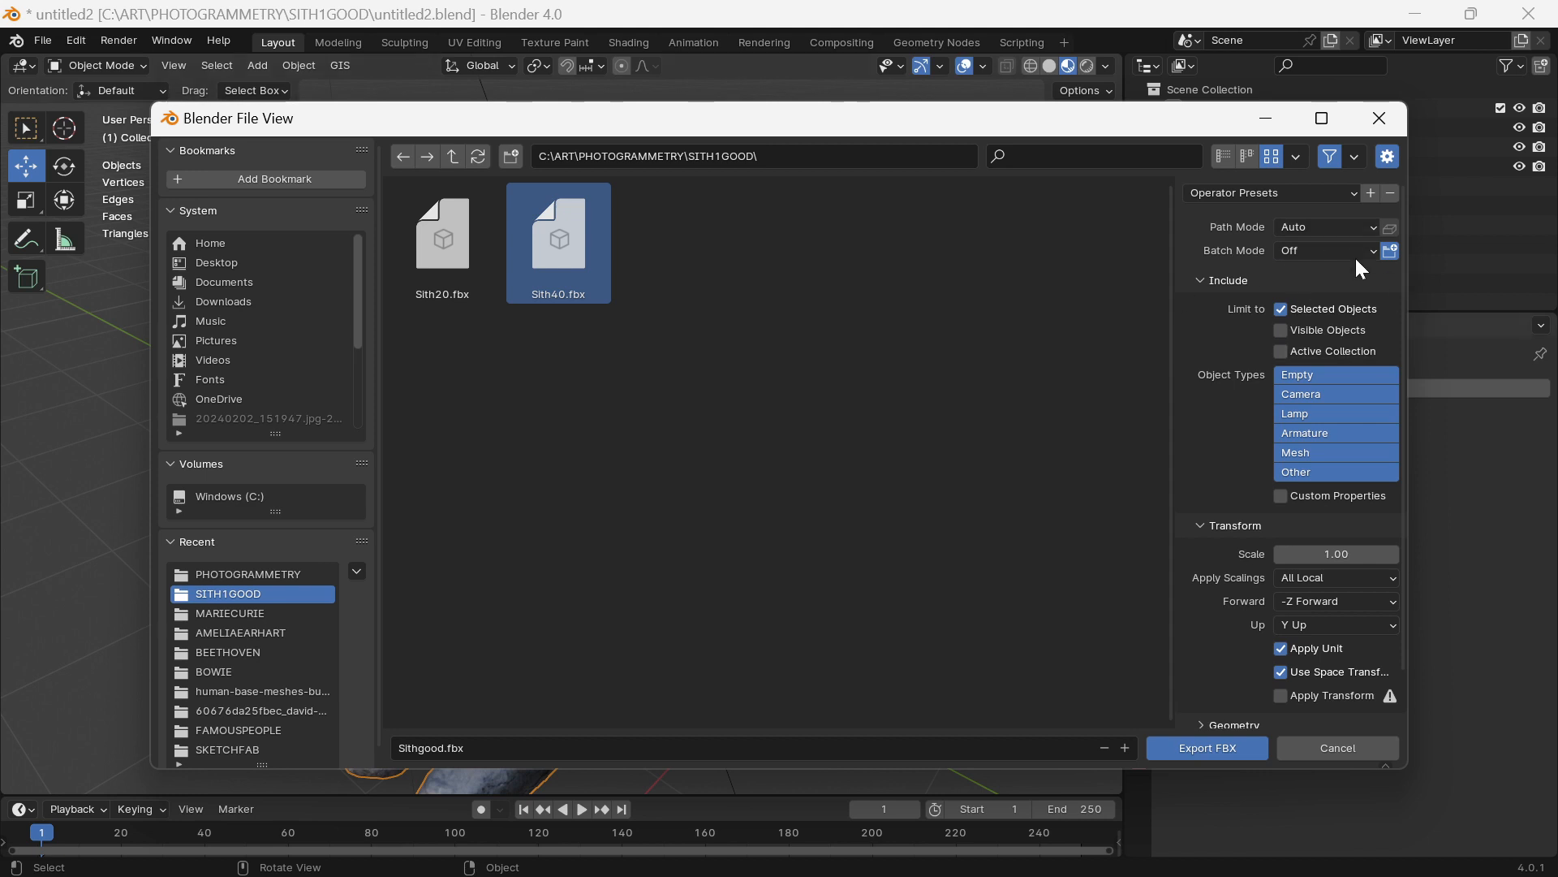
left_click(1211, 744)
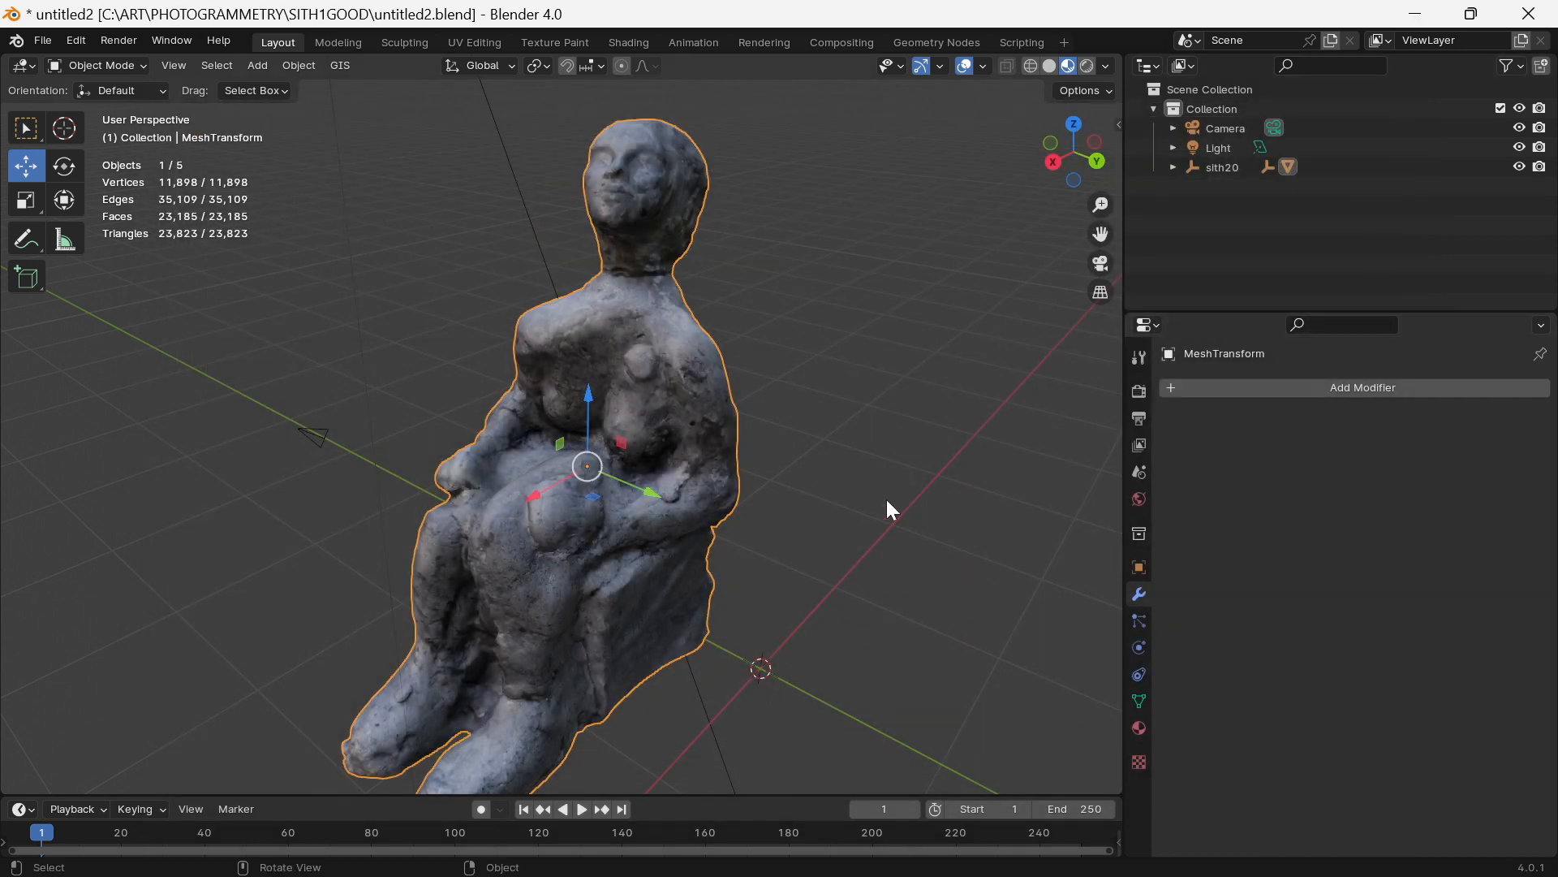
Switch to the Sketchfab browser window, close the open model page and start a new model upload by browsing for files
left_click(869, 454)
mouse_move(333, 869)
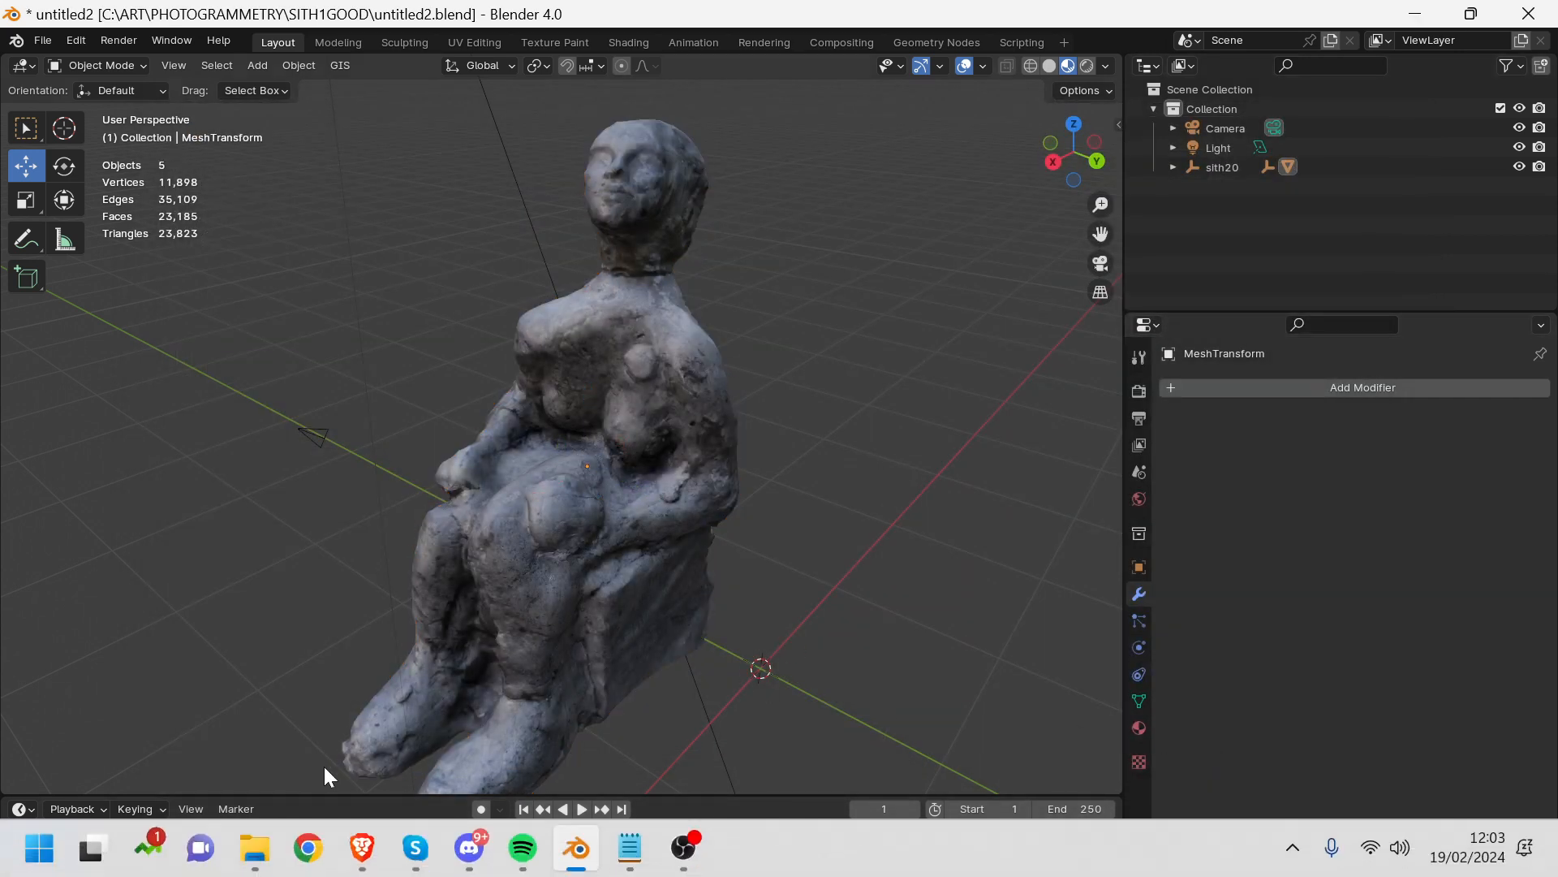
left_click(363, 847)
left_click(437, 695)
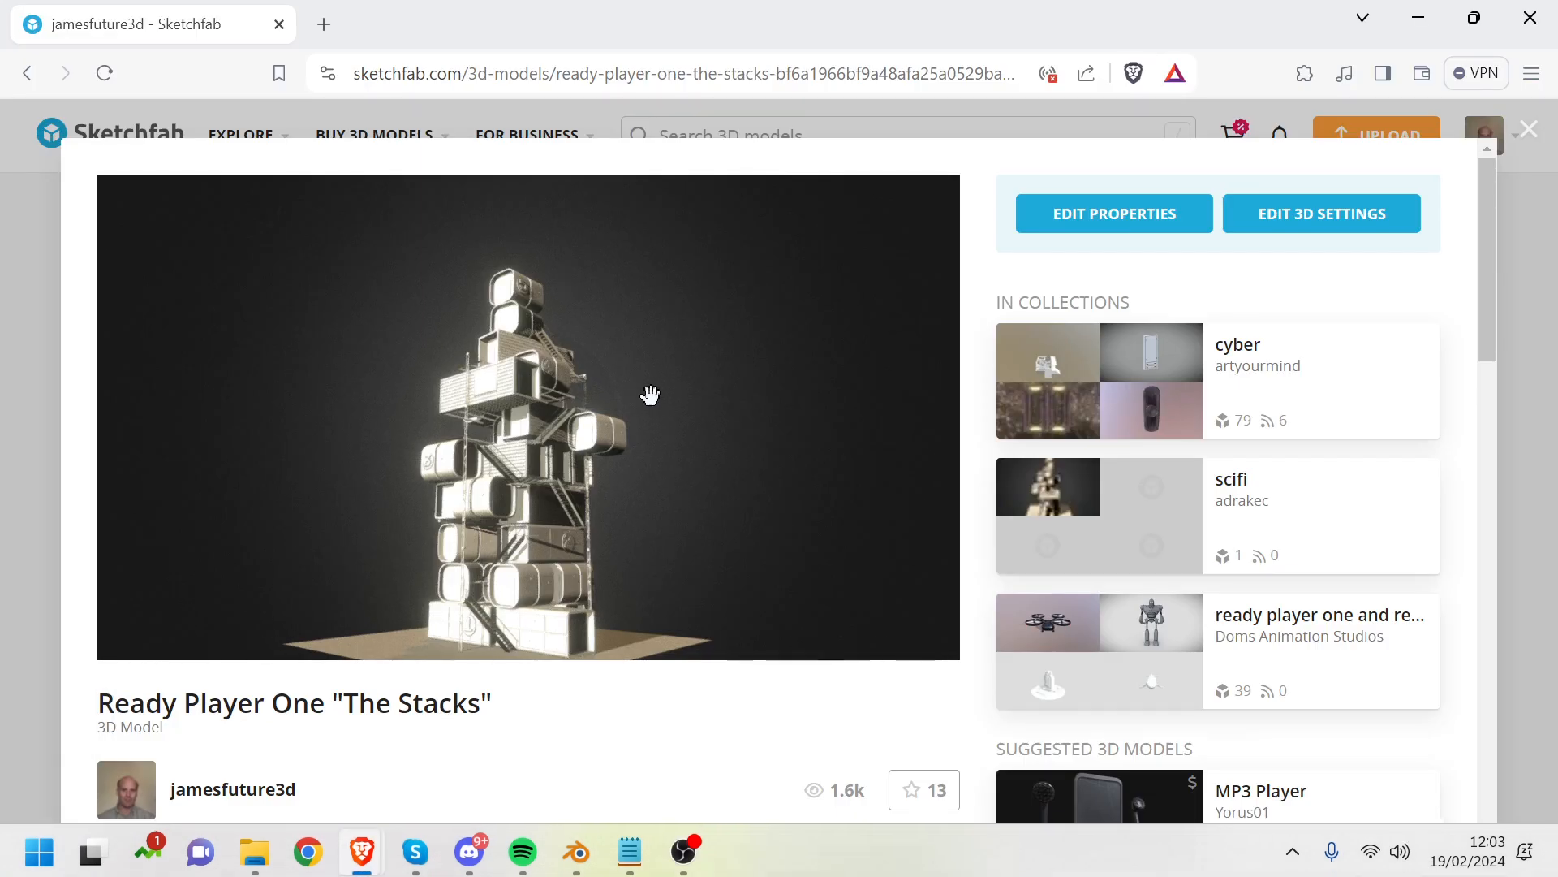
left_click(1530, 132)
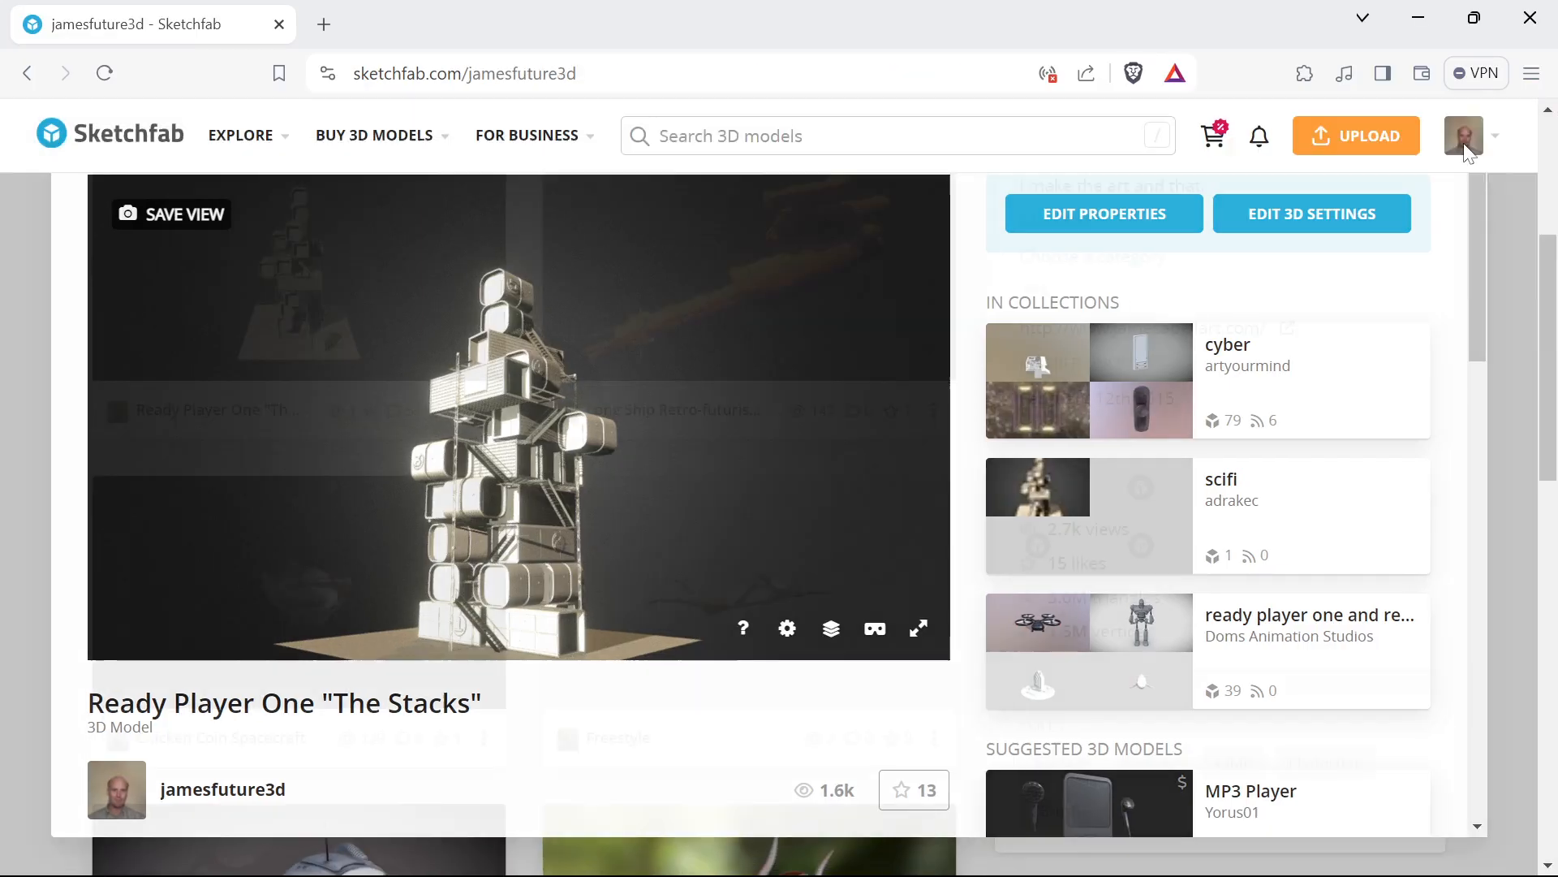
left_click(1350, 154)
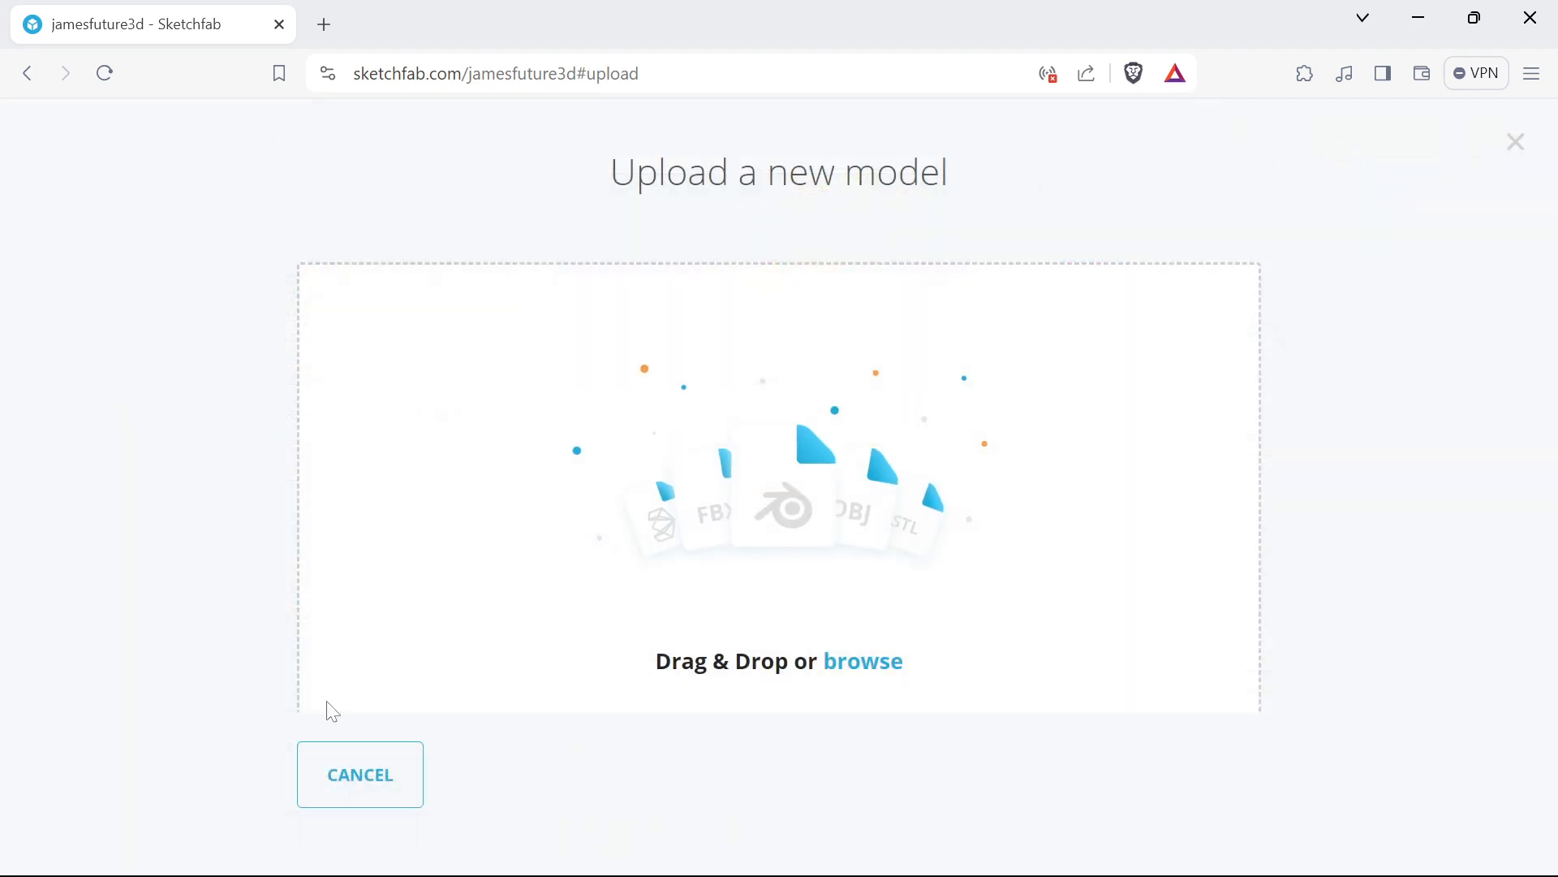
left_click(834, 662)
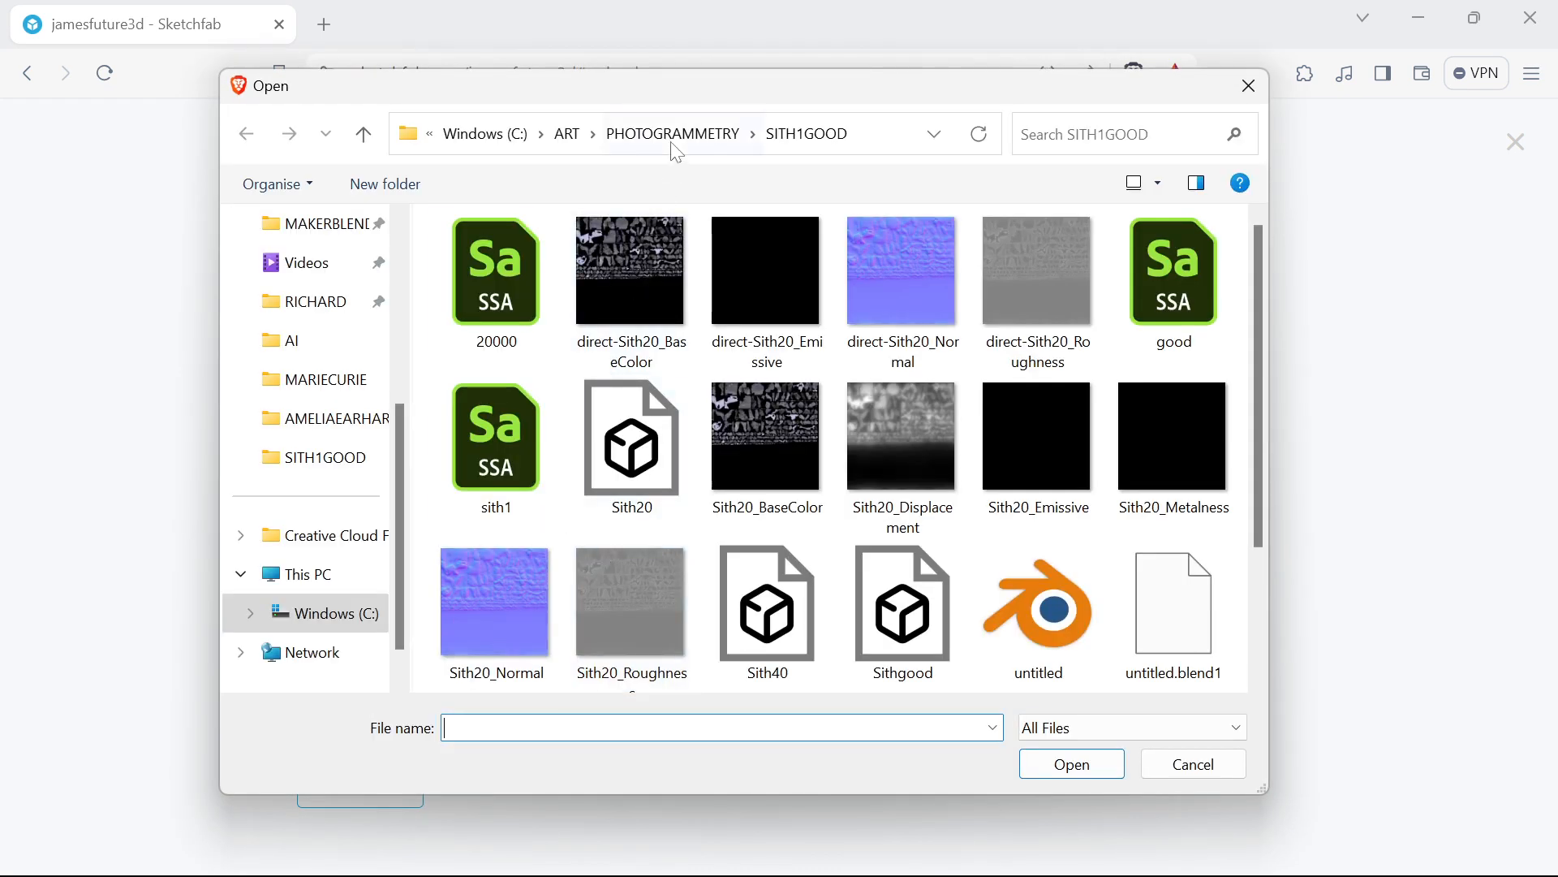
left_click(673, 138)
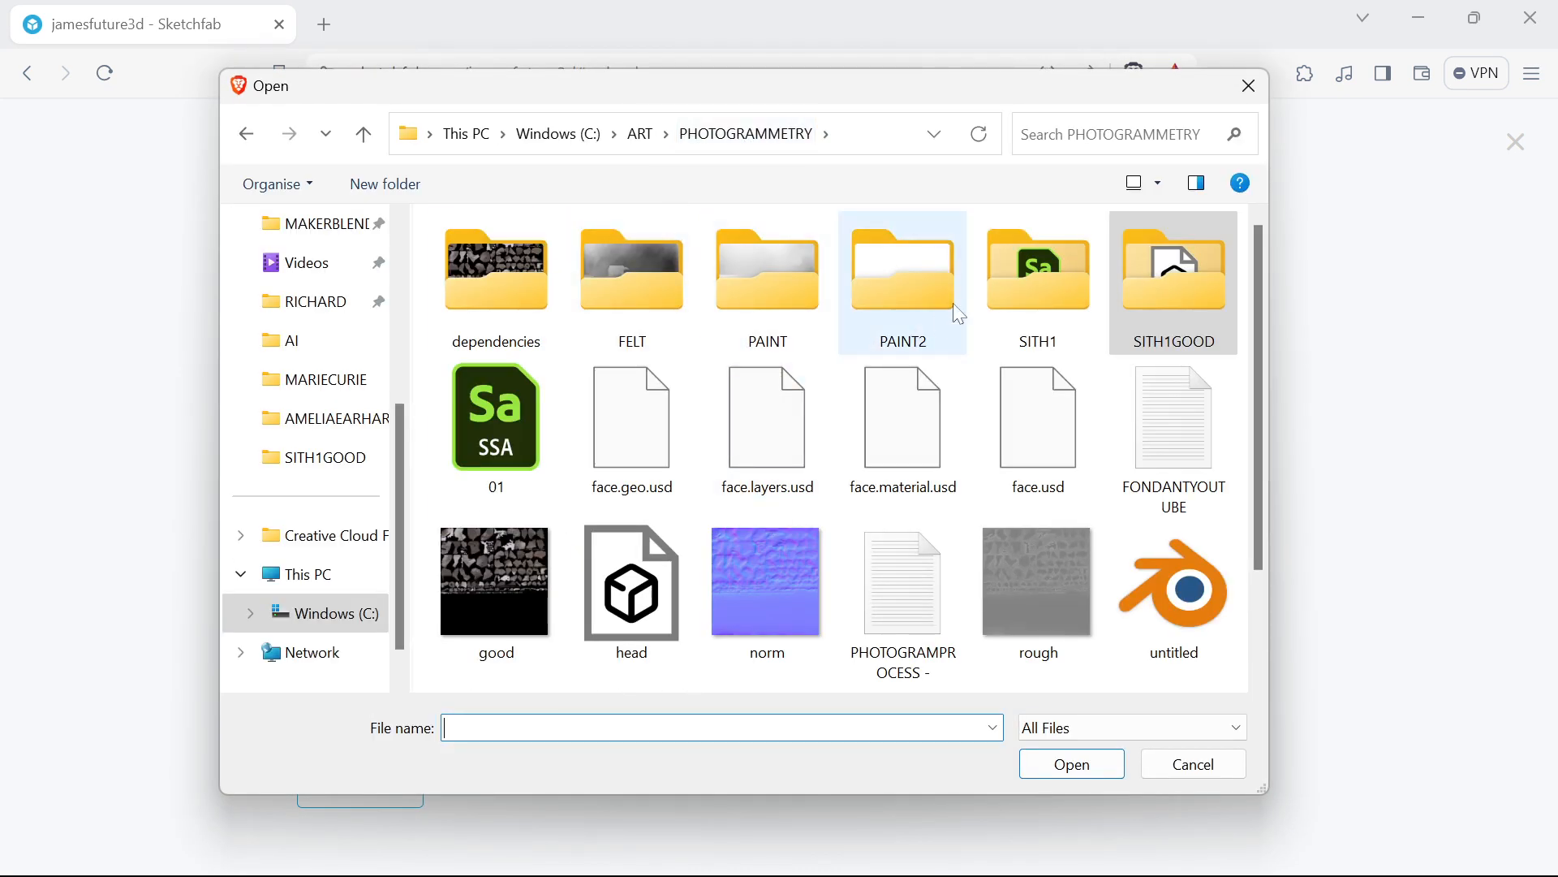
double_click(996, 285)
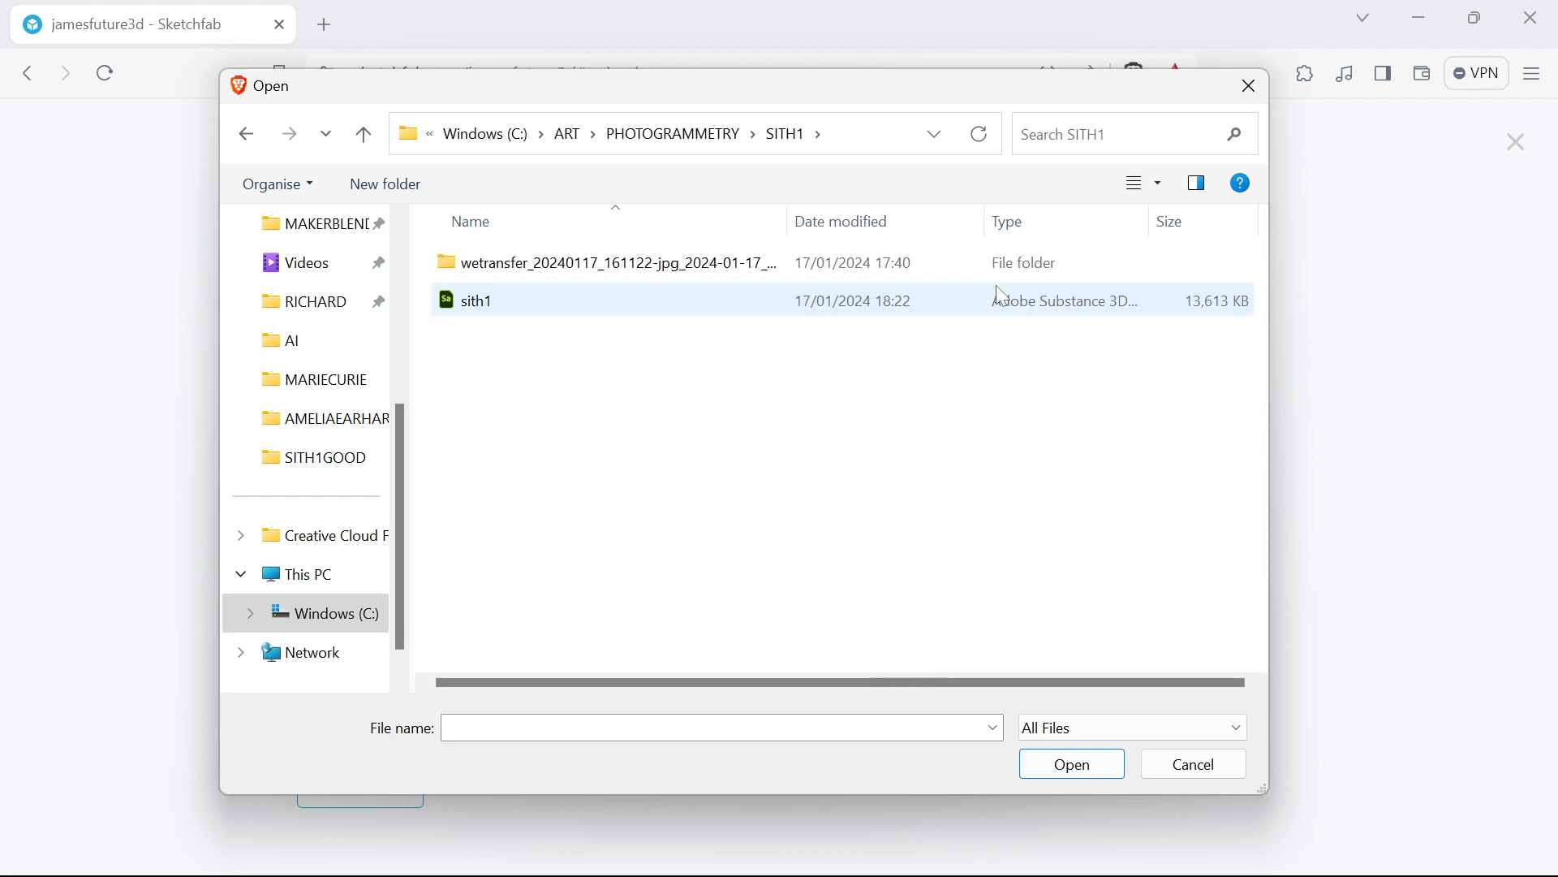
left_click(248, 136)
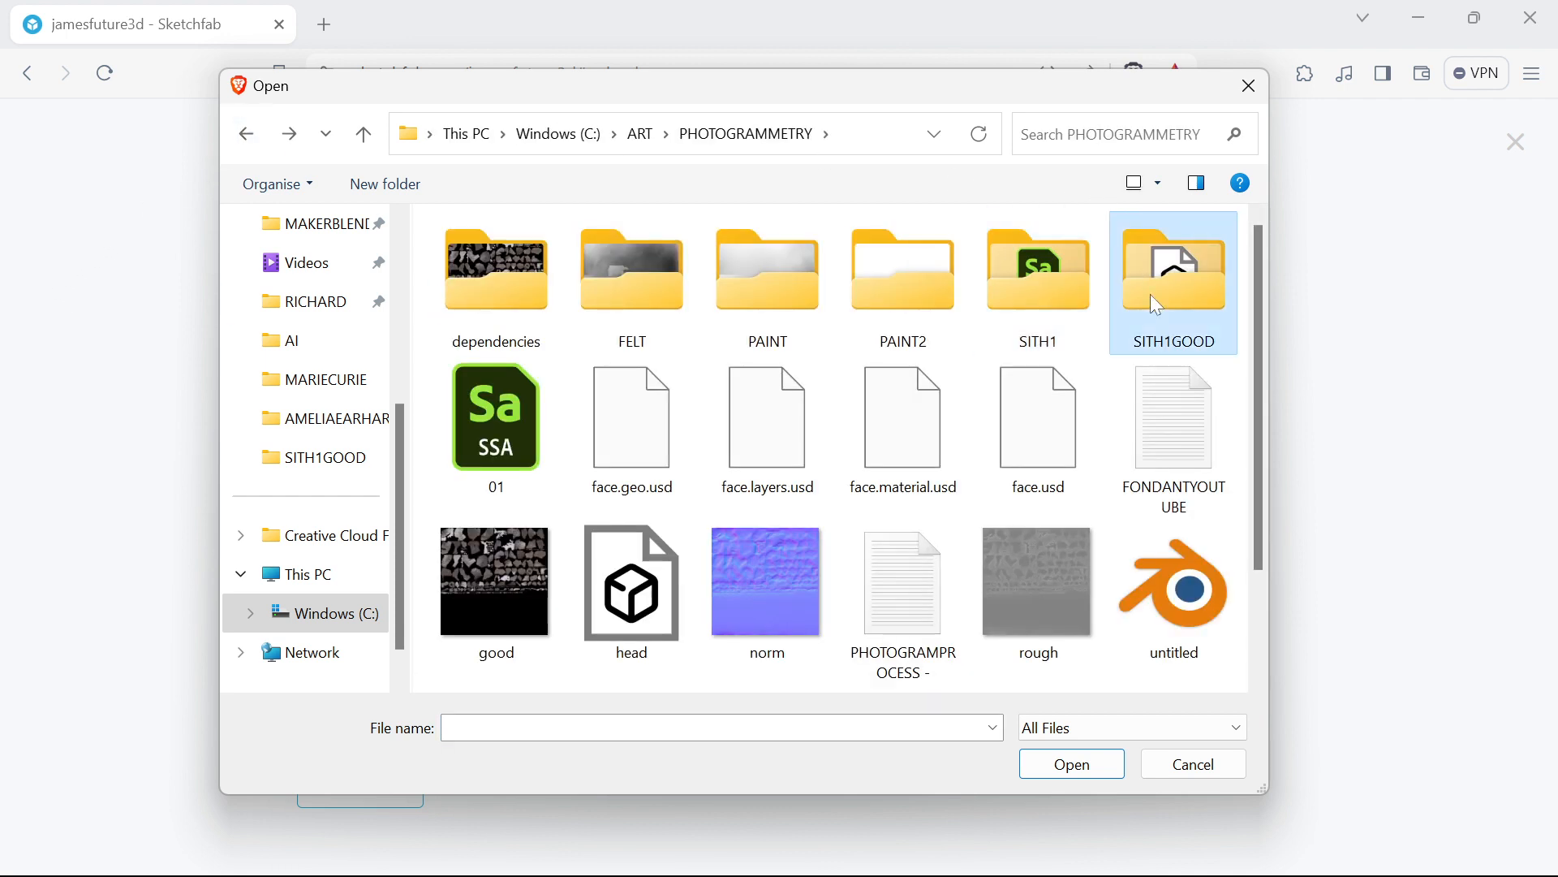
double_click(1151, 294)
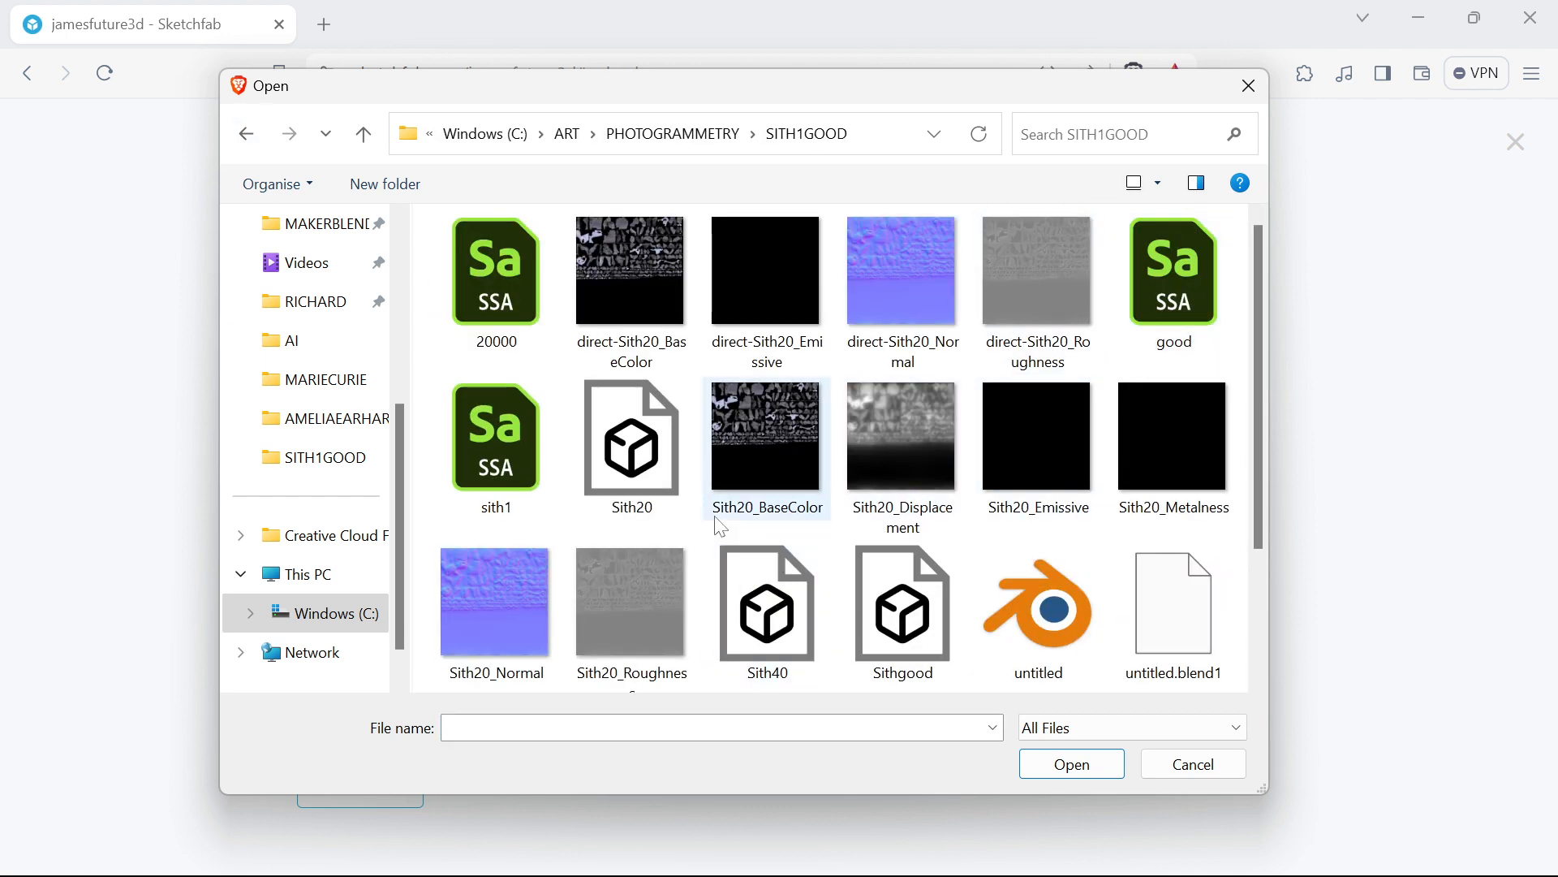
Choose the Sithgood FBX file from the SITH1GOOD folder and upload it as the new model
scroll(720, 513, "down", 2)
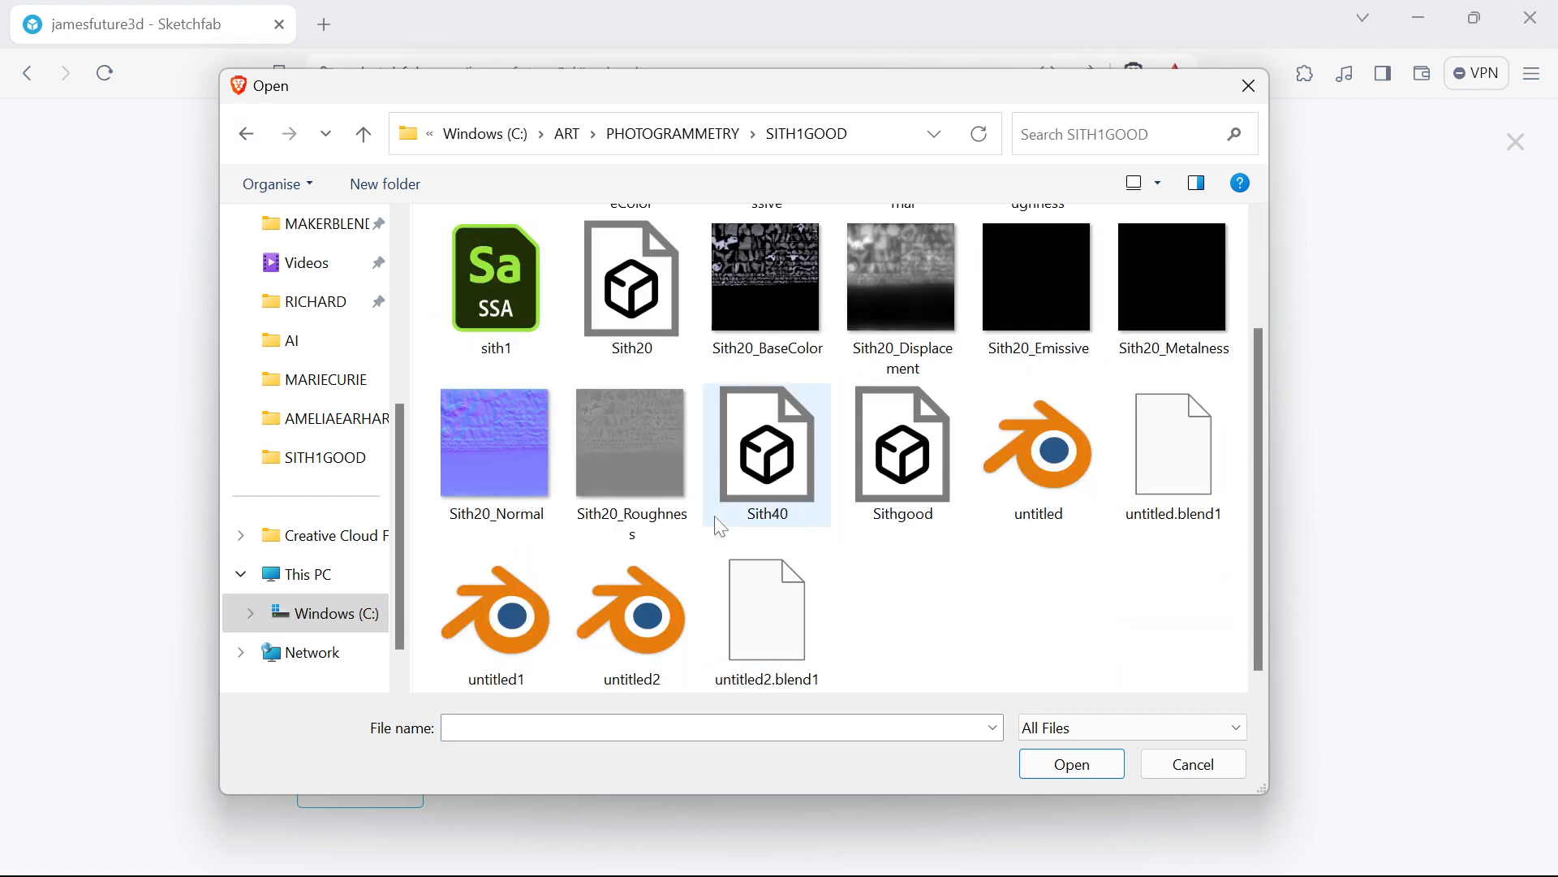
double_click(893, 453)
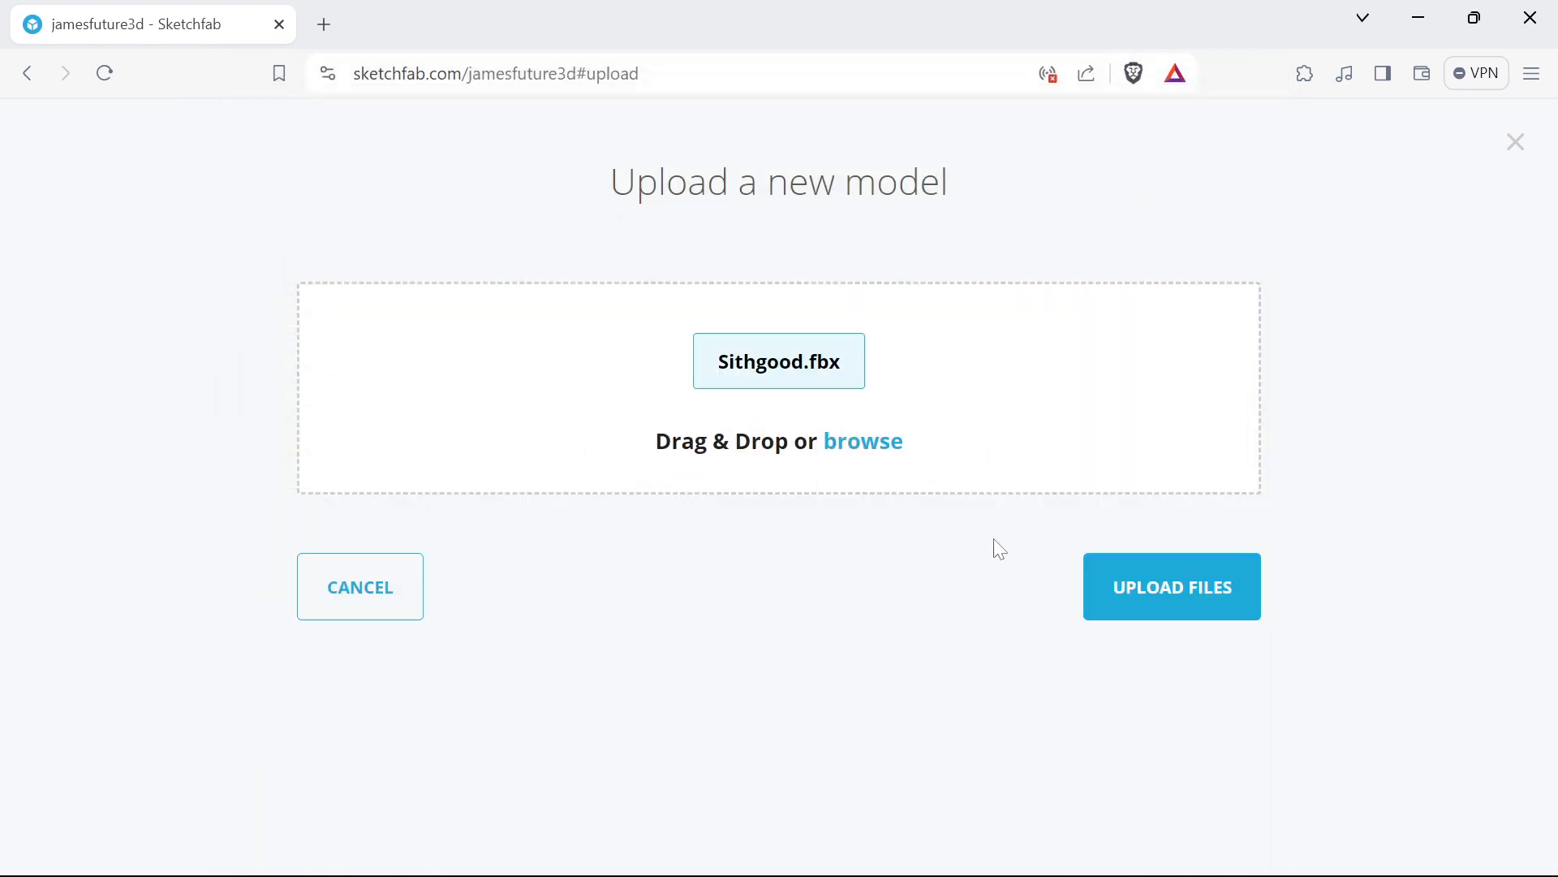
left_click(1169, 586)
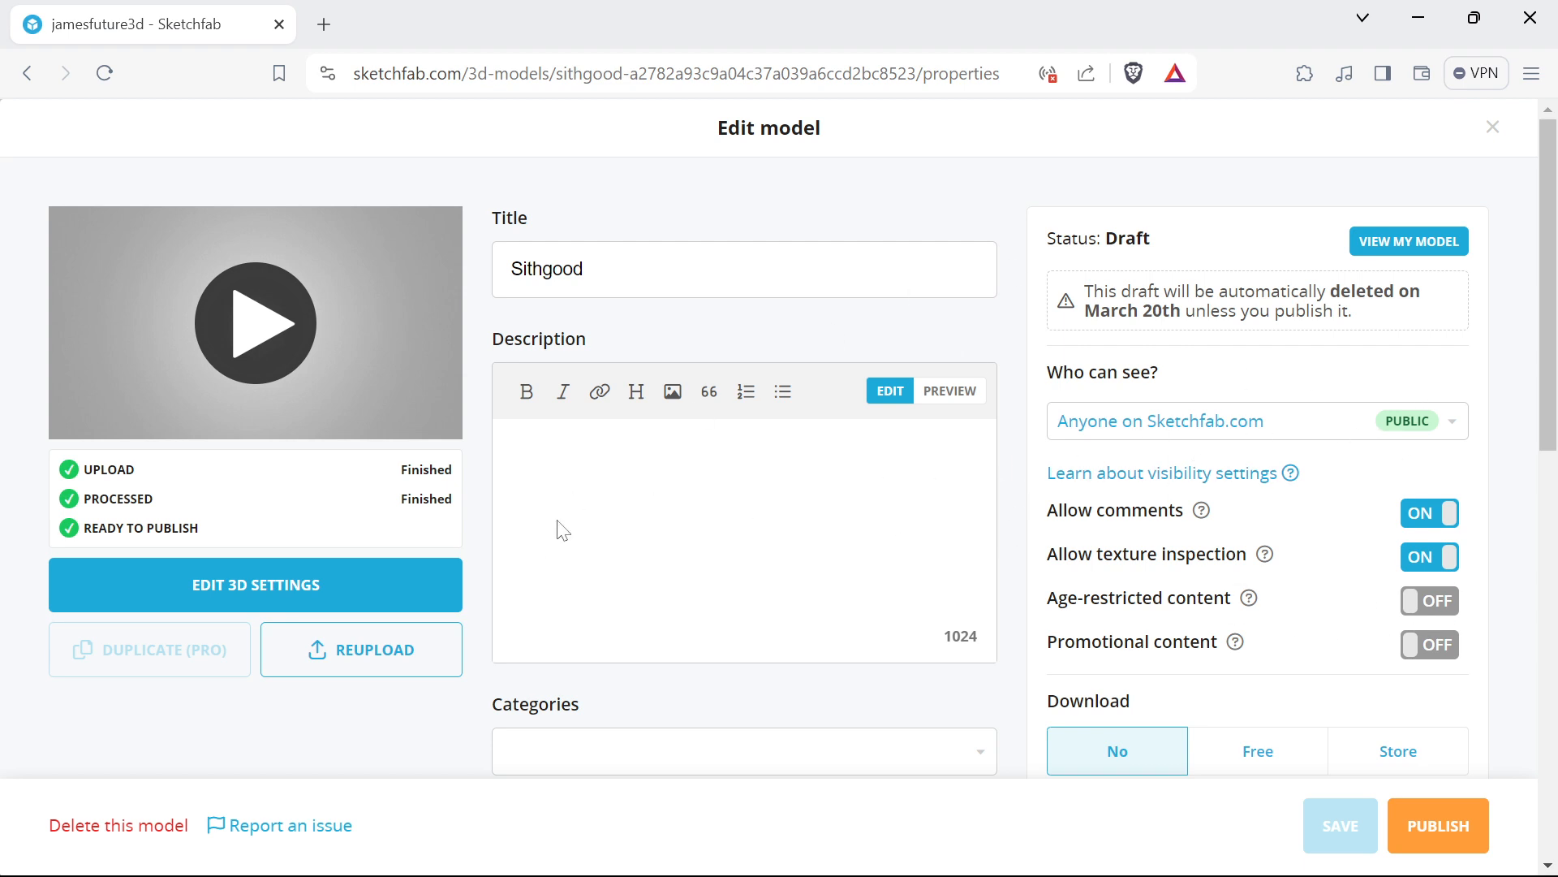
Preview the uploaded statue in 3D, rotate it, and open its 3D settings for editing
mouse_move(1551, 243)
left_mouse_down()
mouse_move(1550, 654)
mouse_move(1552, 241)
left_mouse_up()
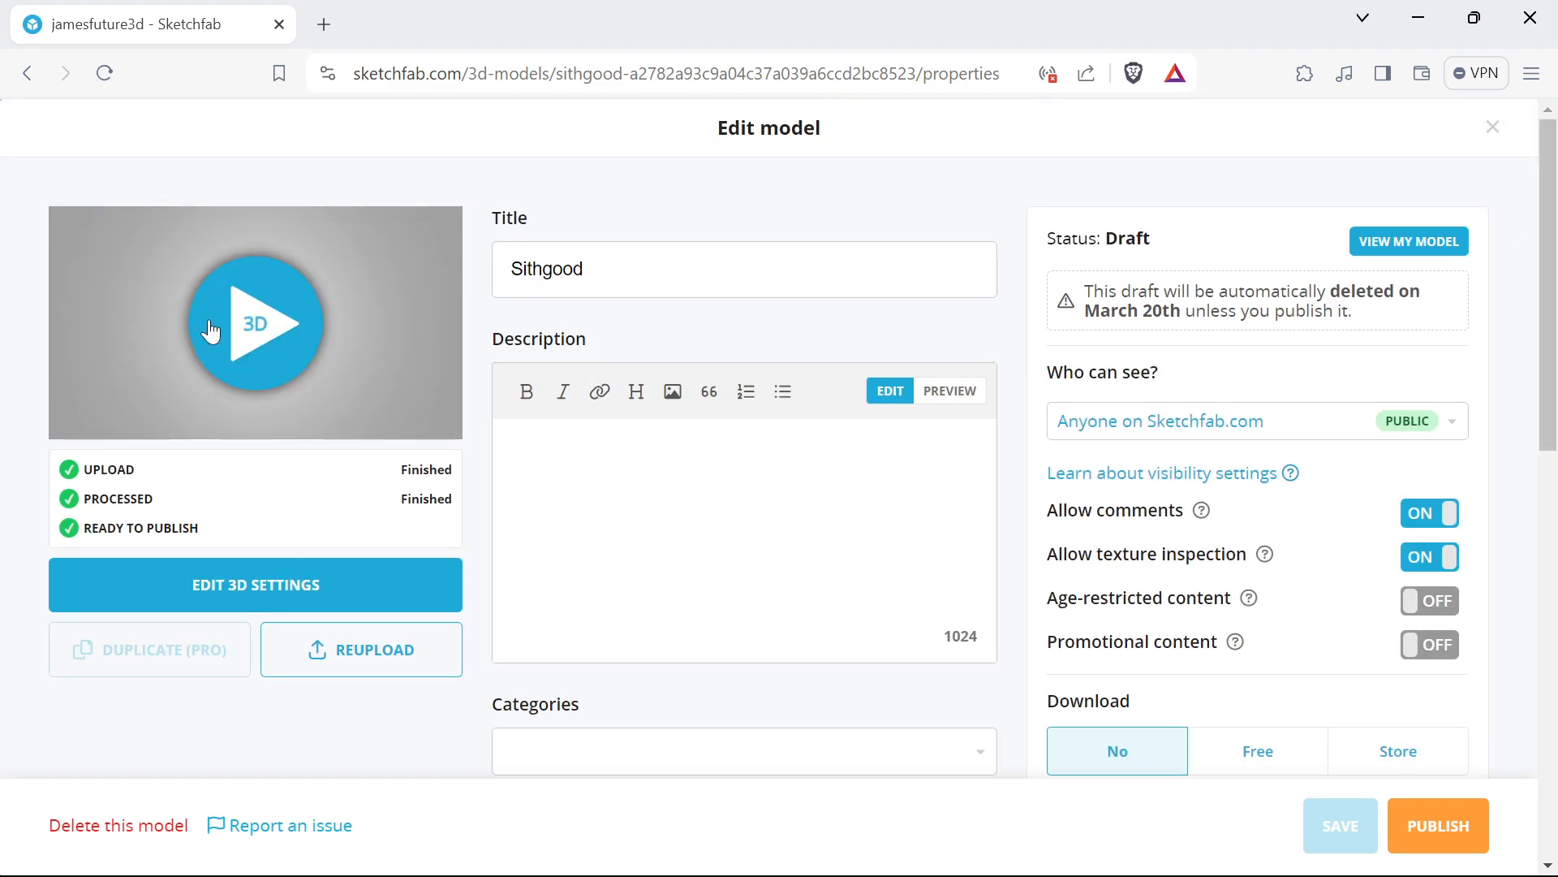
left_click(255, 336)
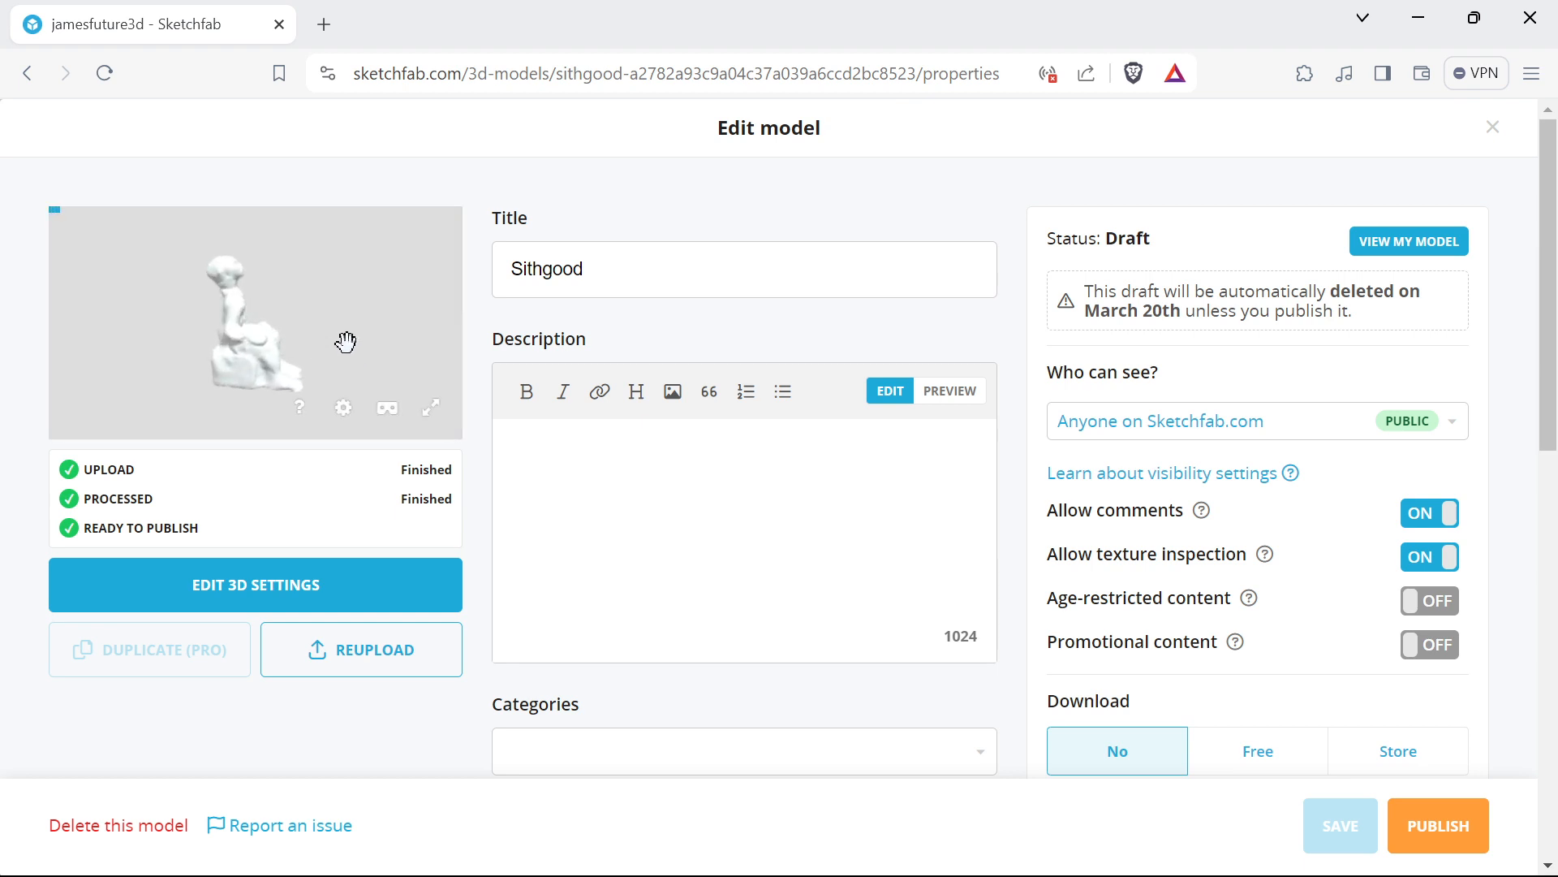
mouse_move(231, 366)
left_mouse_down()
mouse_move(277, 348)
mouse_move(187, 352)
mouse_move(275, 333)
mouse_move(108, 345)
mouse_move(382, 346)
mouse_move(243, 345)
mouse_move(213, 307)
left_mouse_up()
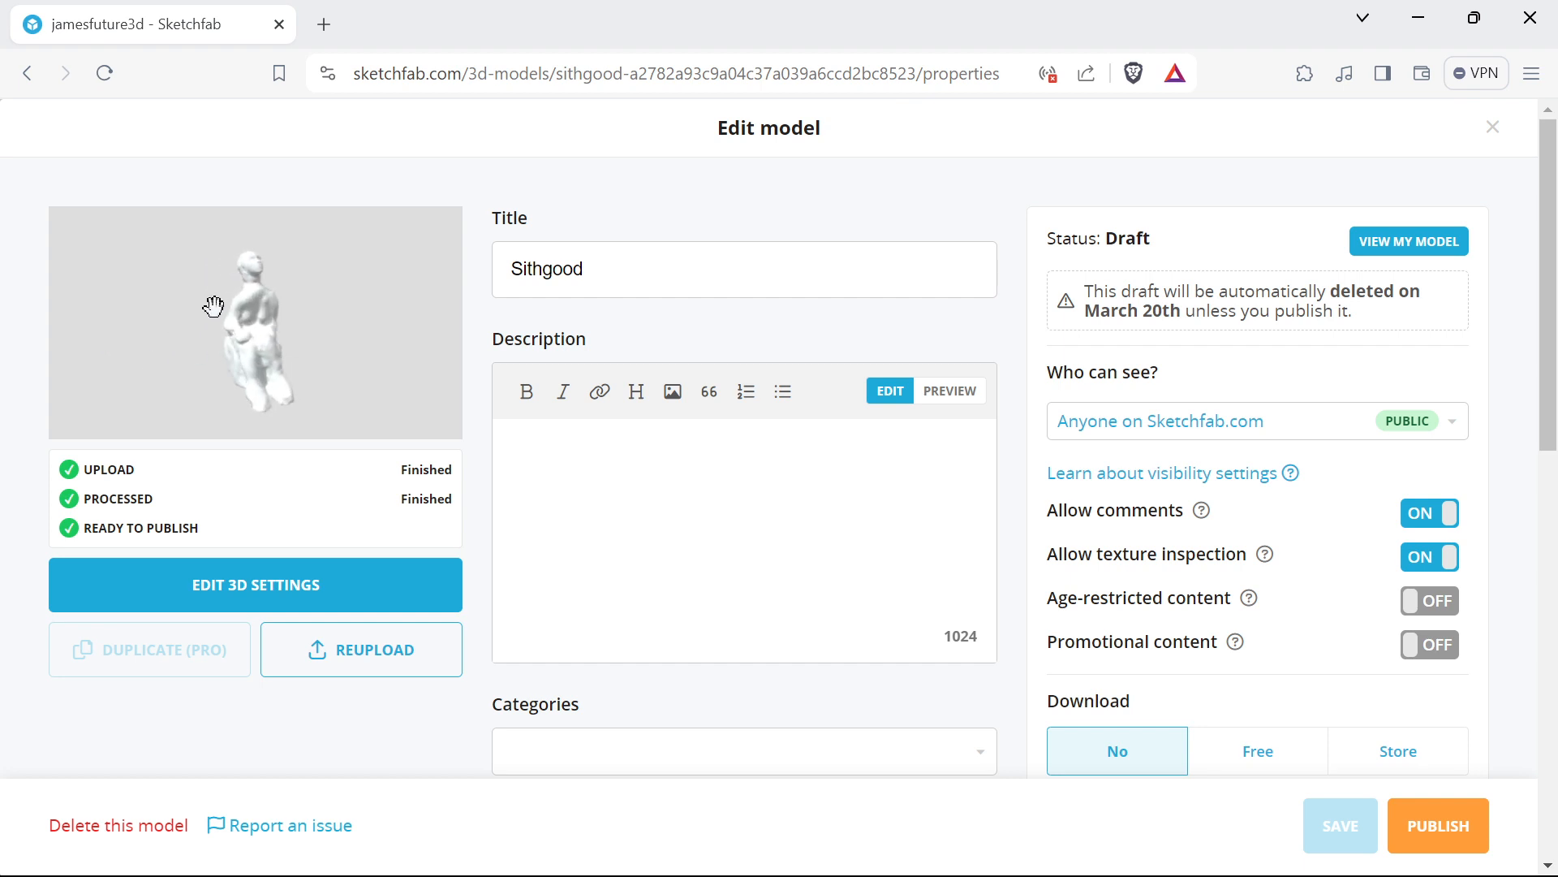
left_click(234, 599)
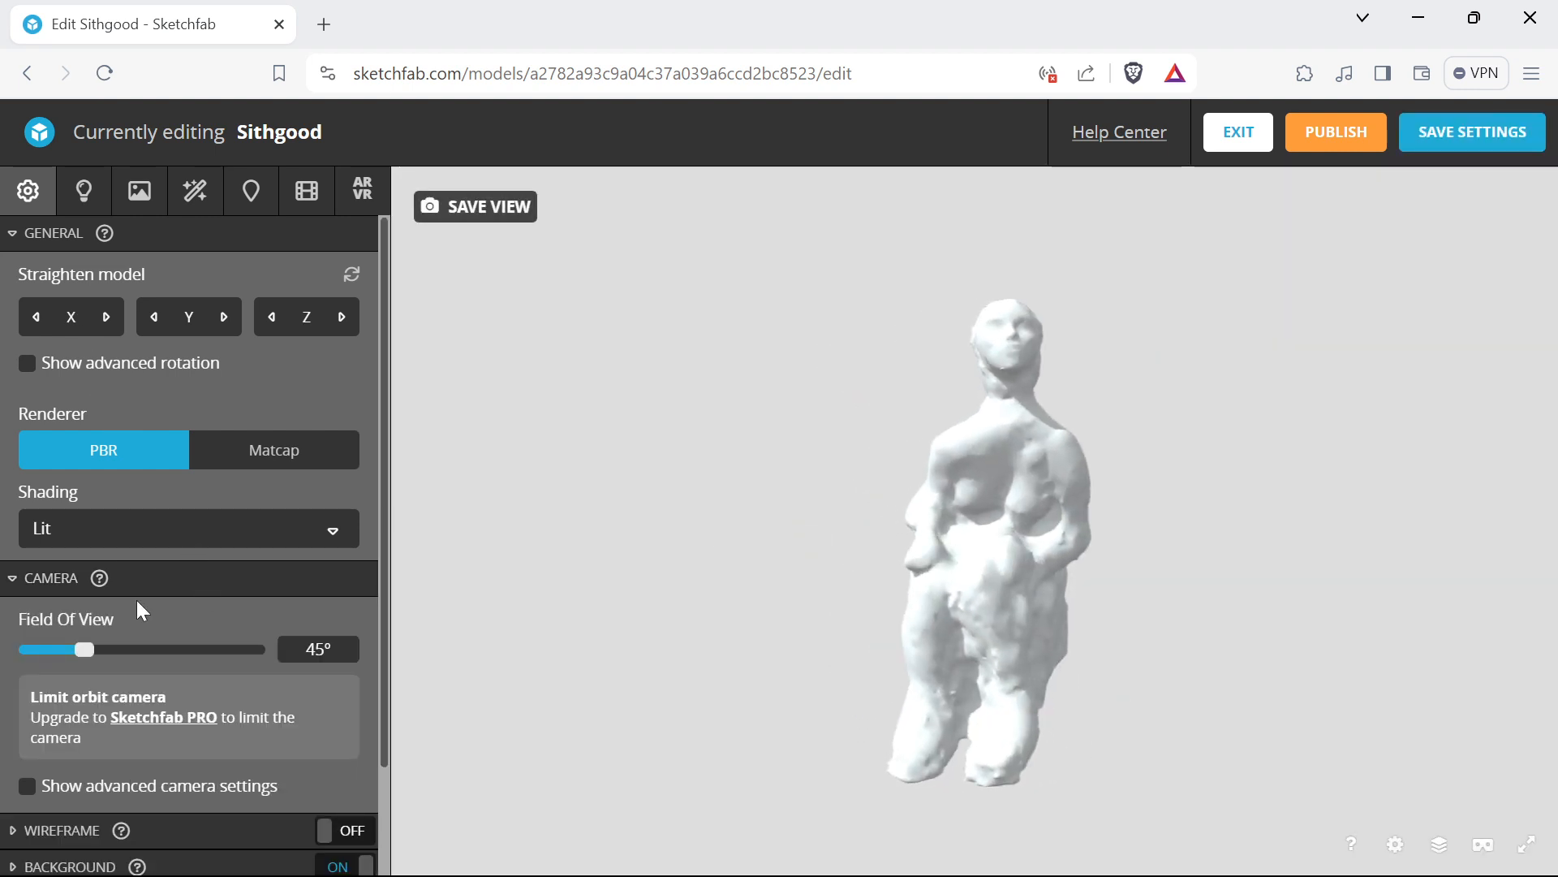
Switch the Base Color of Material.001 to a texture and start importing texture files
scroll(138, 556, "down", 2)
scroll(139, 552, "up", 2)
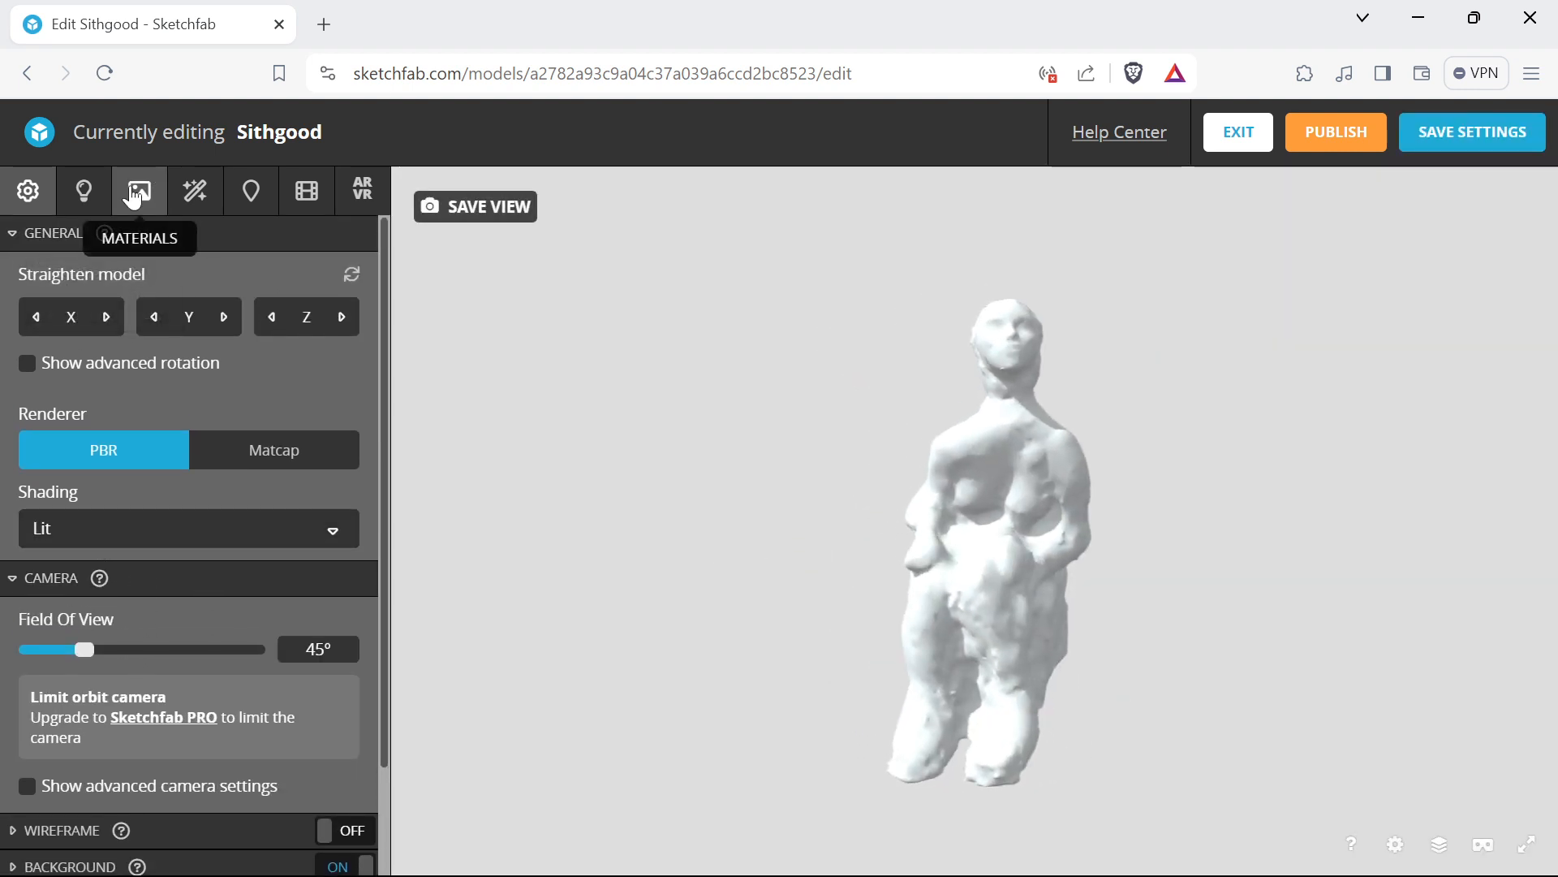
left_click(134, 197)
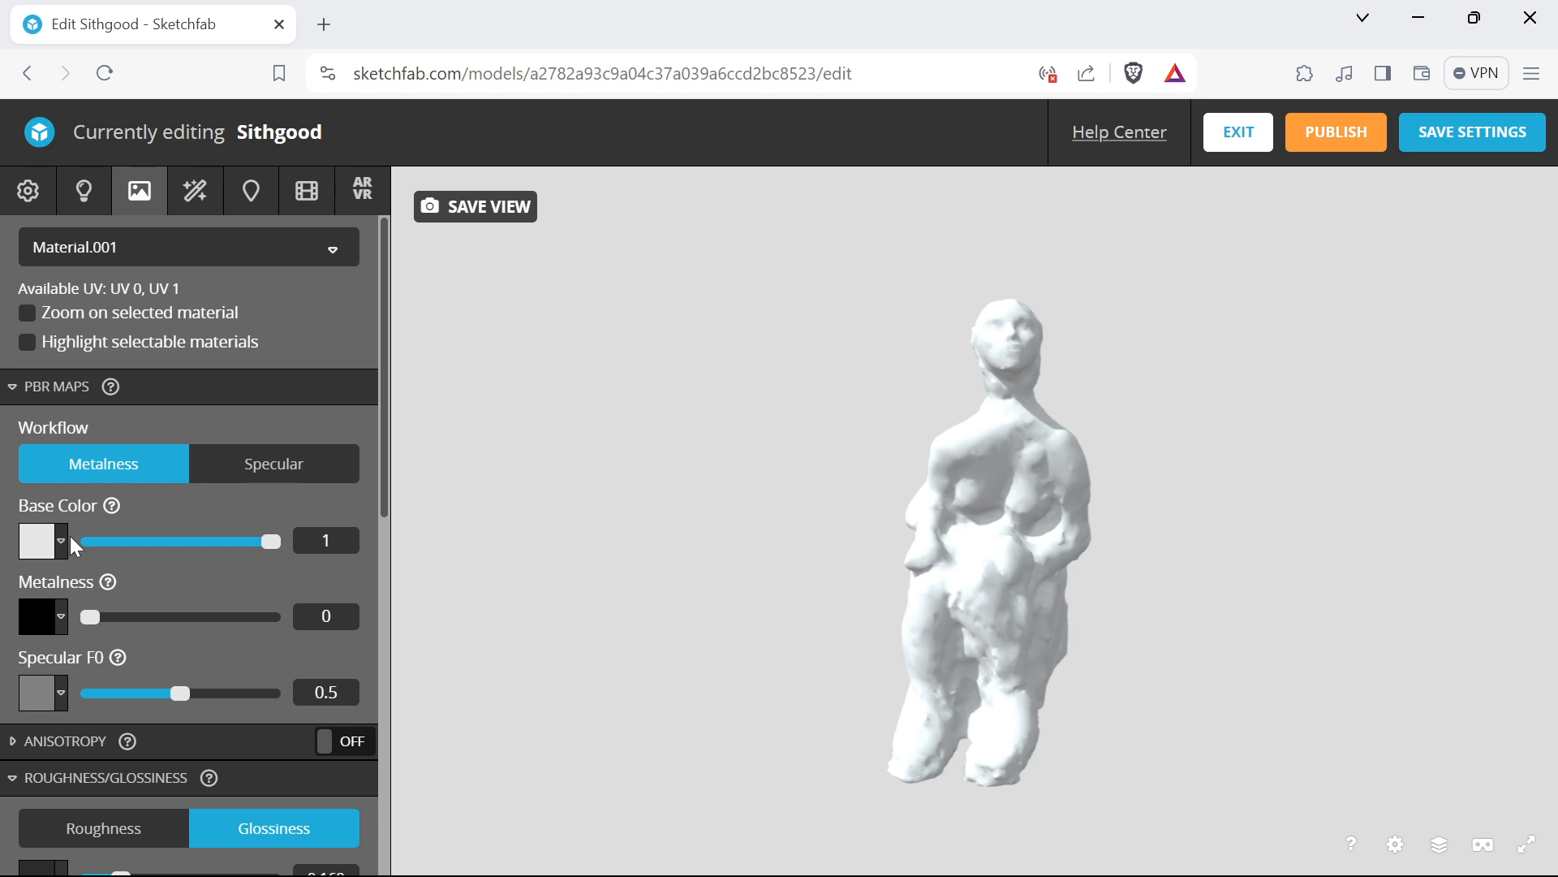
left_click(45, 556)
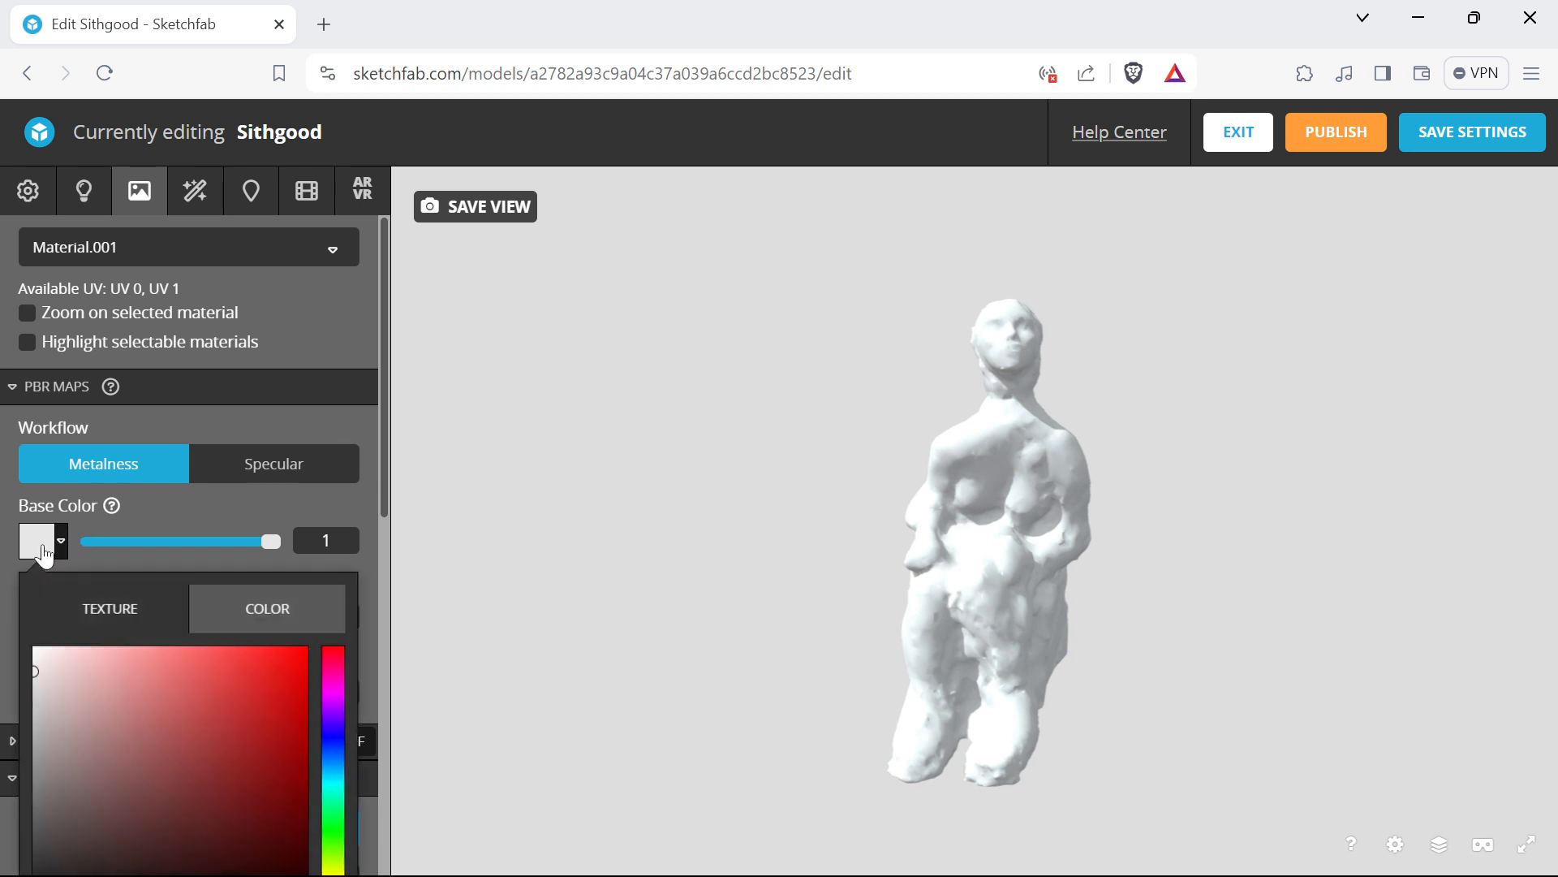
scroll(162, 646, "down", 4)
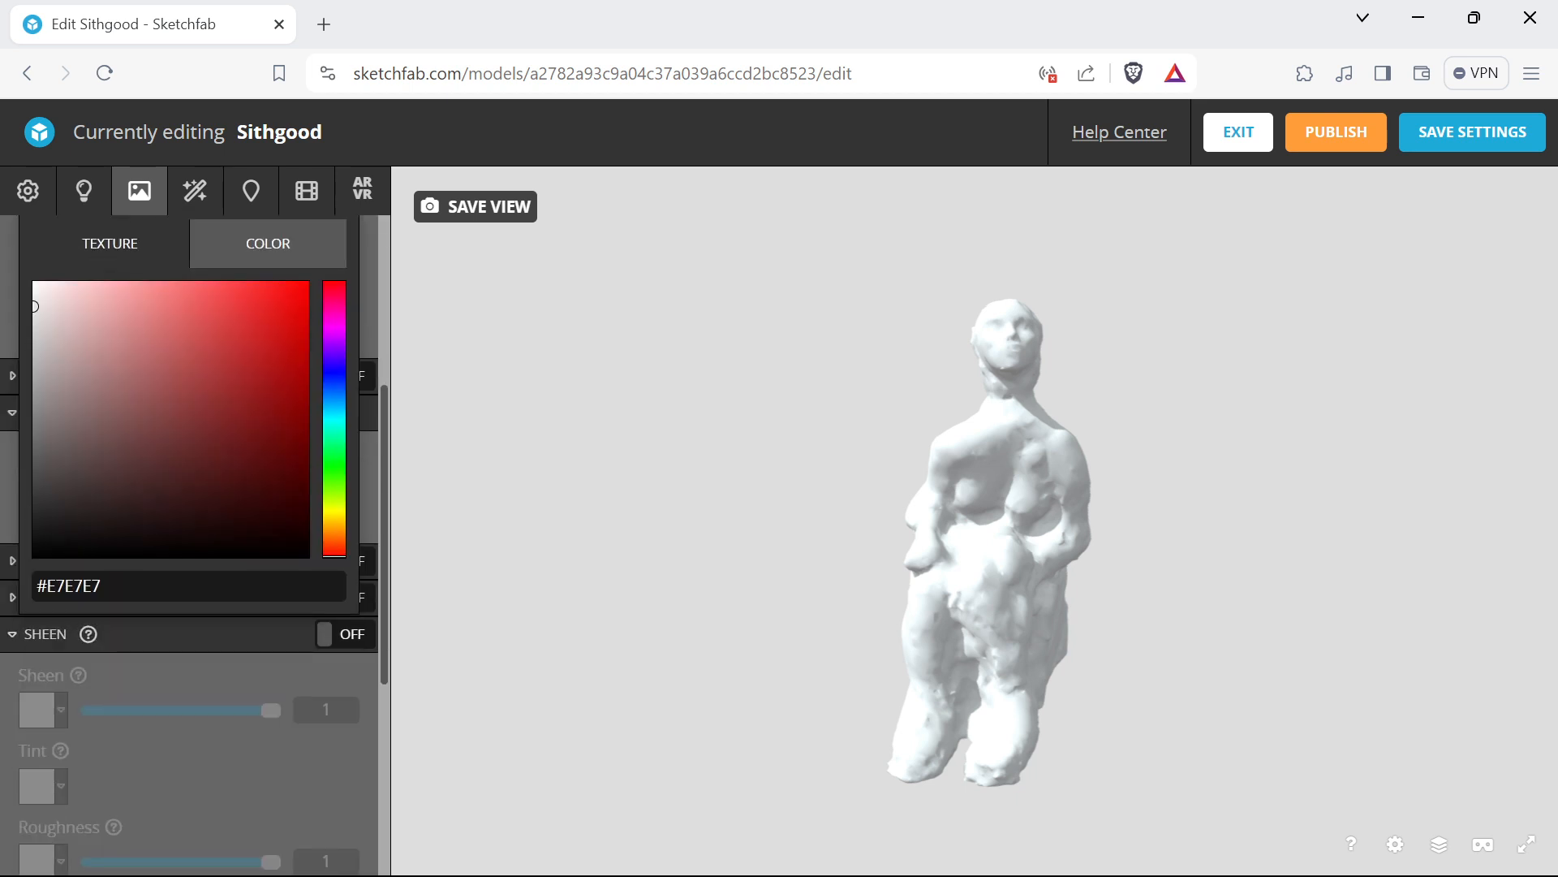
scroll(181, 550, "up", 3)
left_click(114, 487)
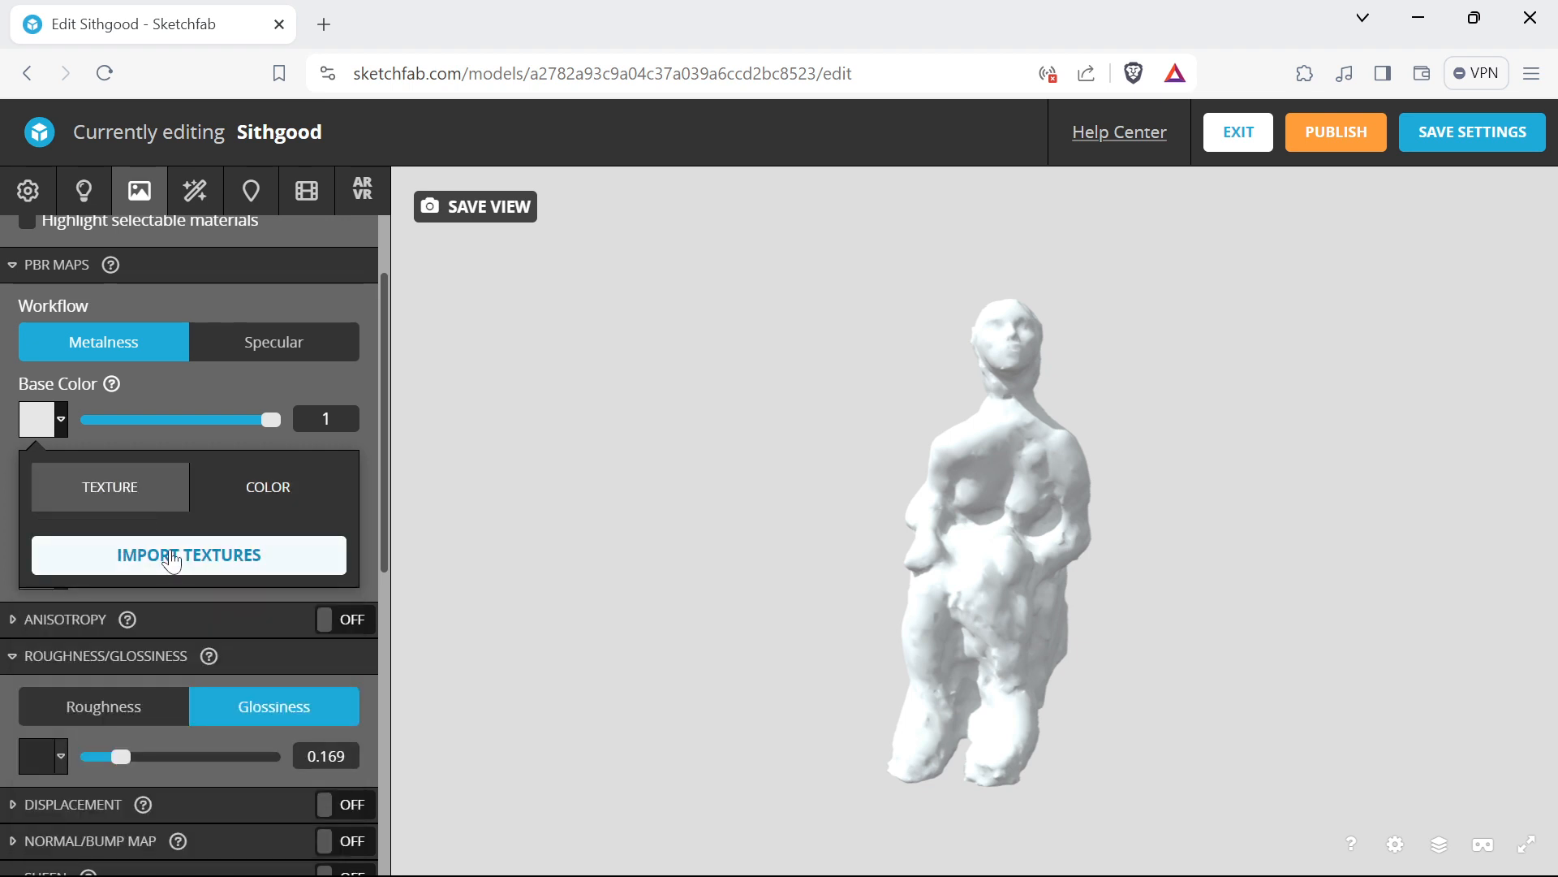
left_click(139, 555)
left_click(522, 281)
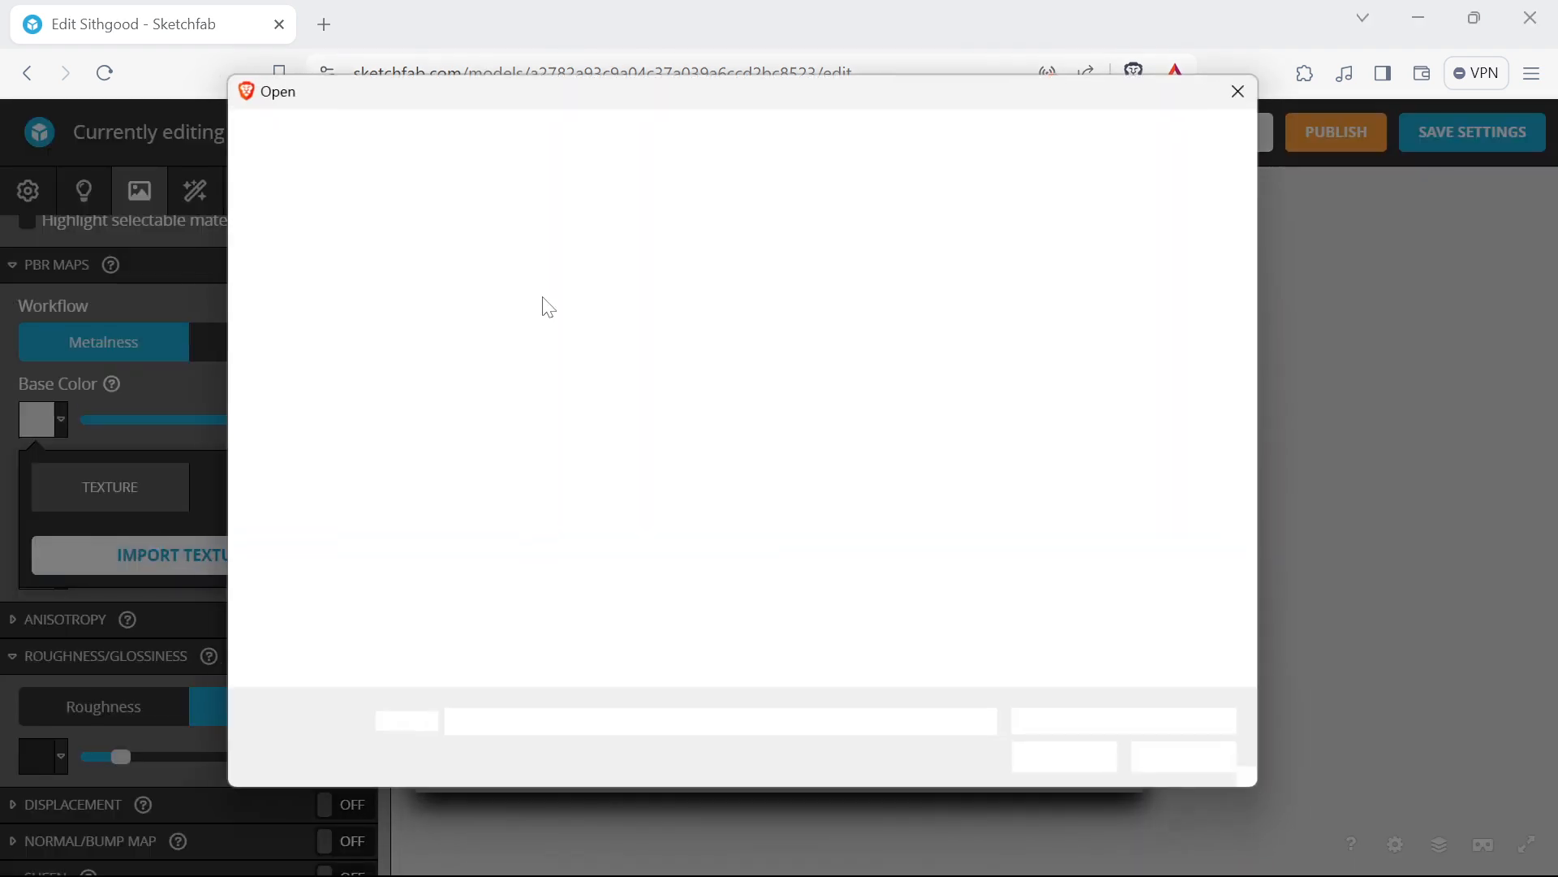
Import the four direct-Sith20 maps, Sith20_BaseColor and Sith20_Displacement, and apply direct-Sith20_BaseColor.jpg as the base color
left_click(1206, 301)
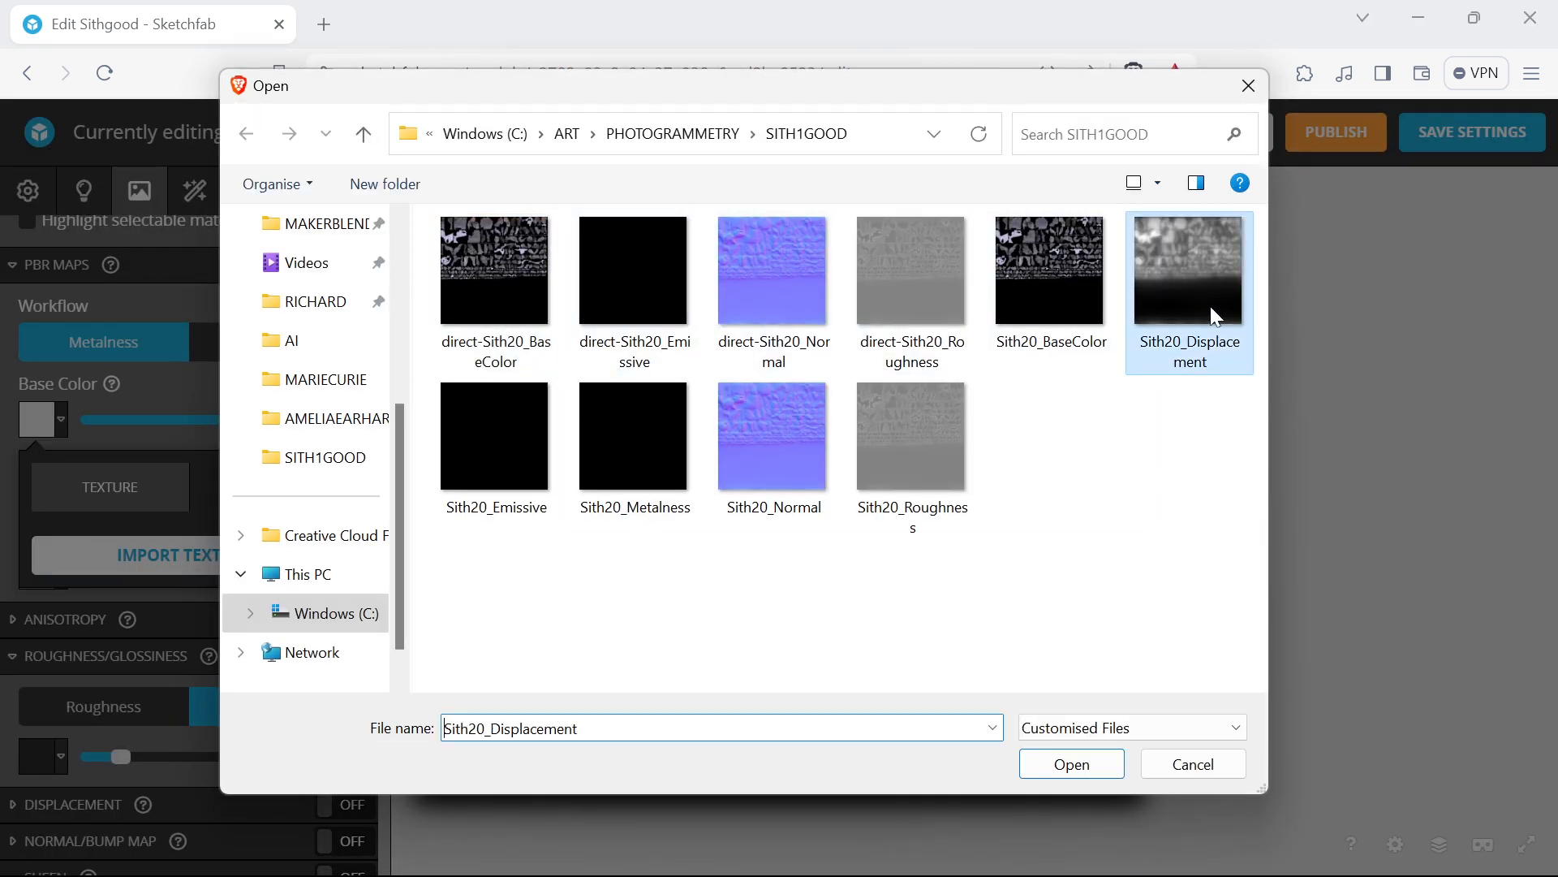
left_click(1078, 329)
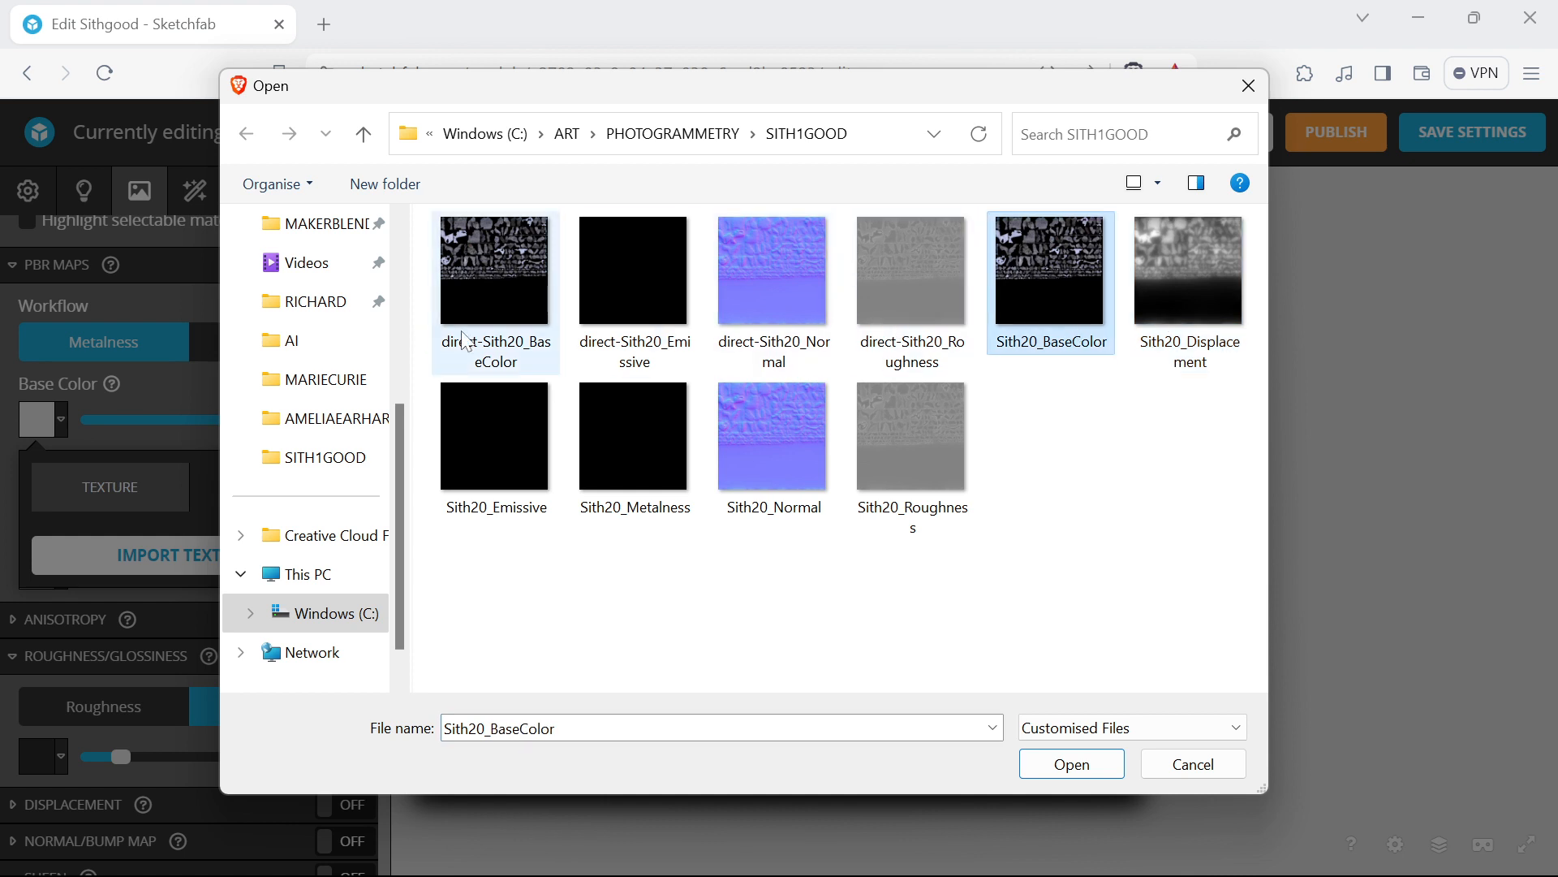
left_click(499, 280)
left_click(643, 300, "ctrl")
left_click(771, 276, "ctrl")
left_click(909, 276, "ctrl")
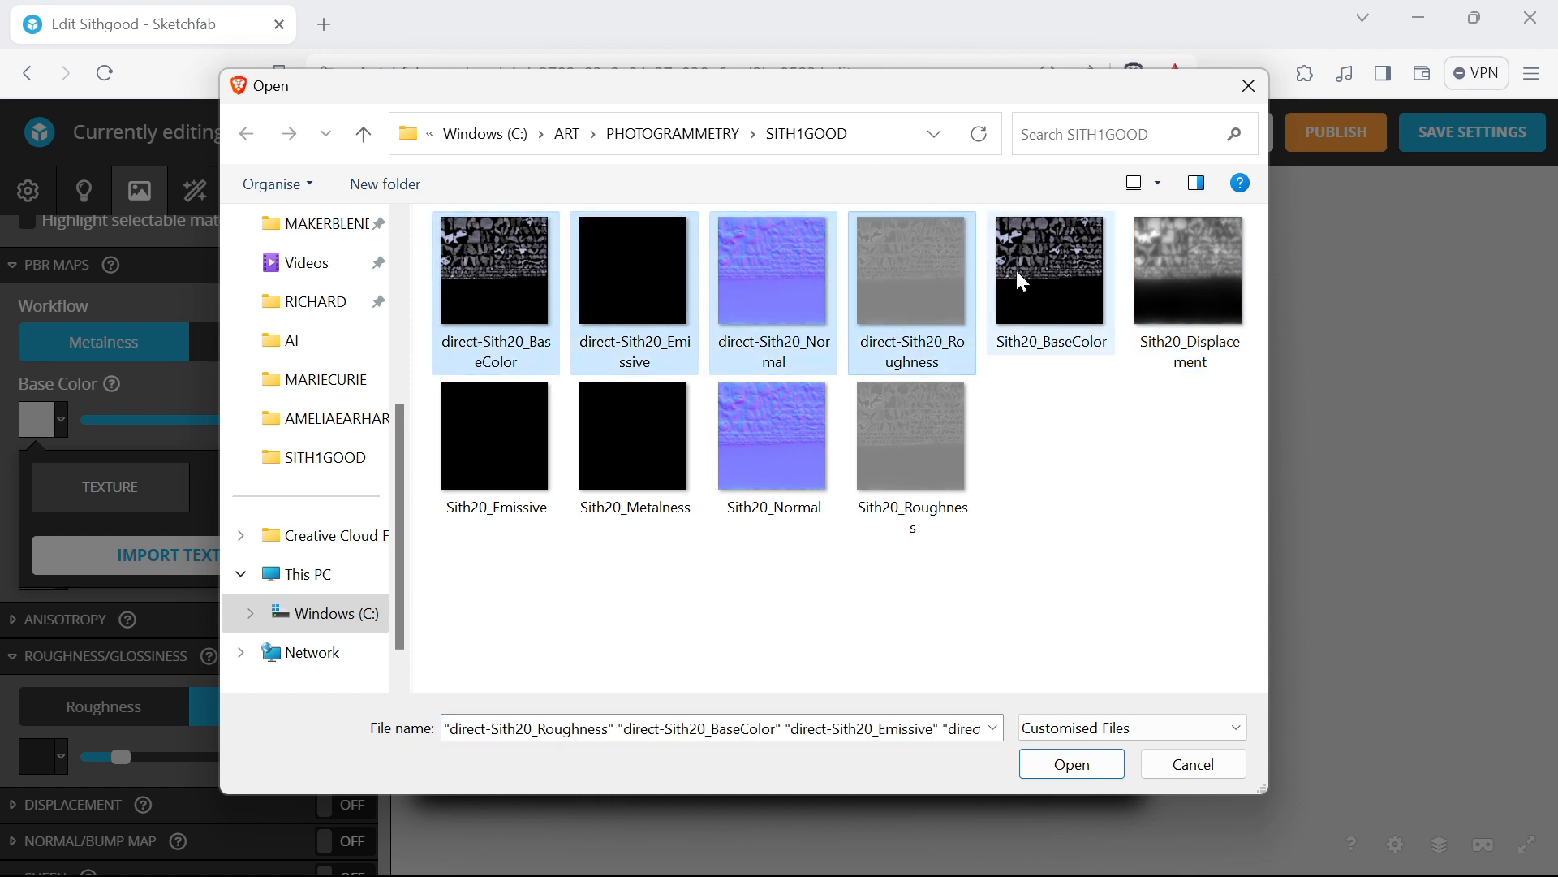
left_click(1185, 280, "shift")
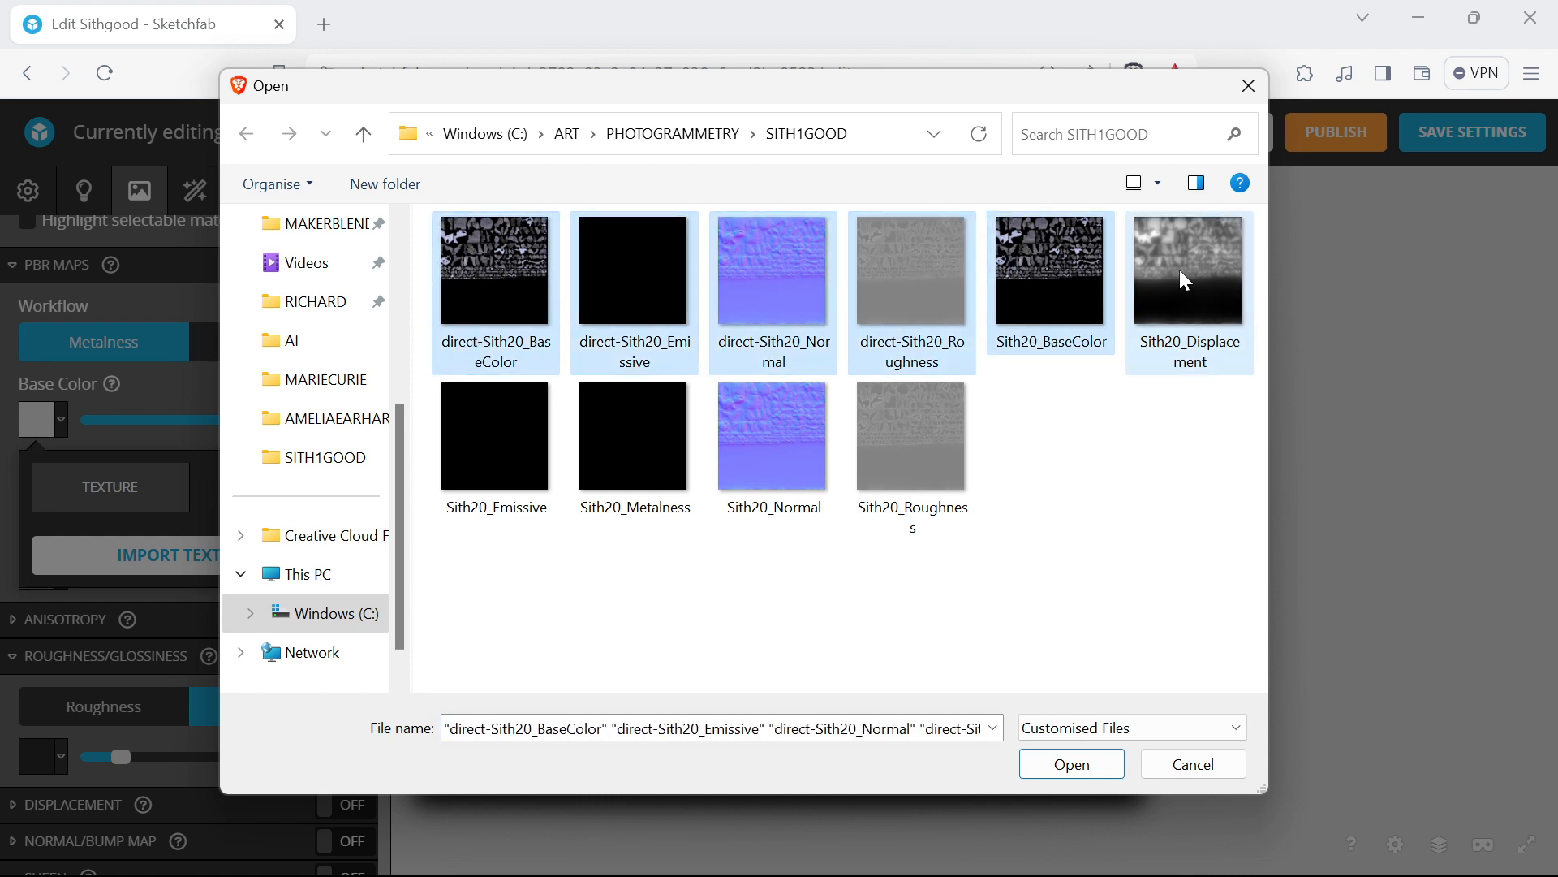
left_click(1072, 763)
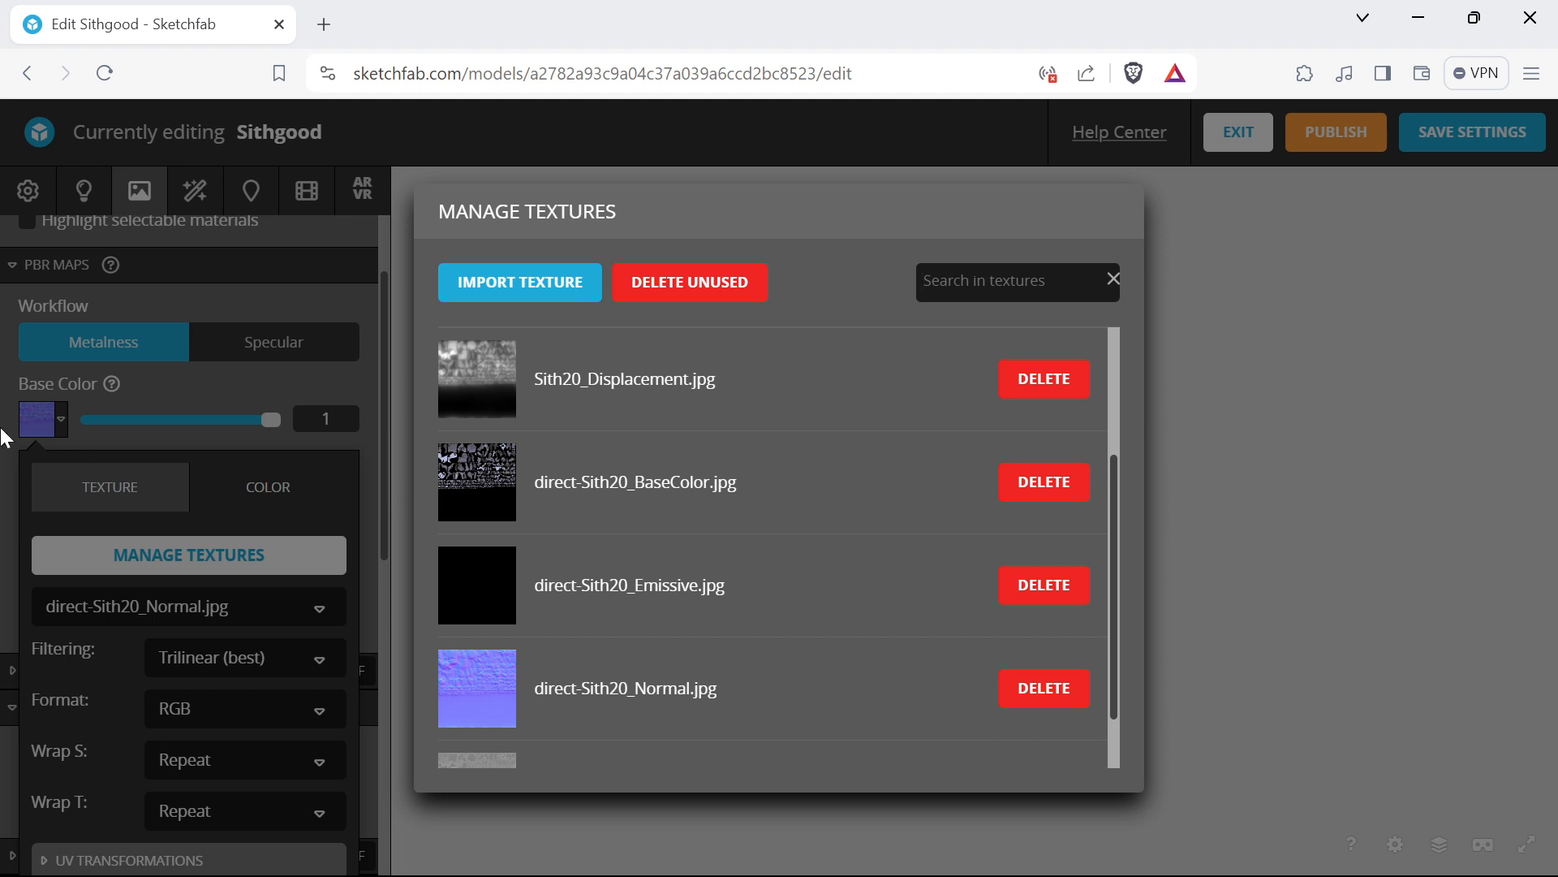
left_click(476, 487)
left_click_drag(470, 474, 725, 459)
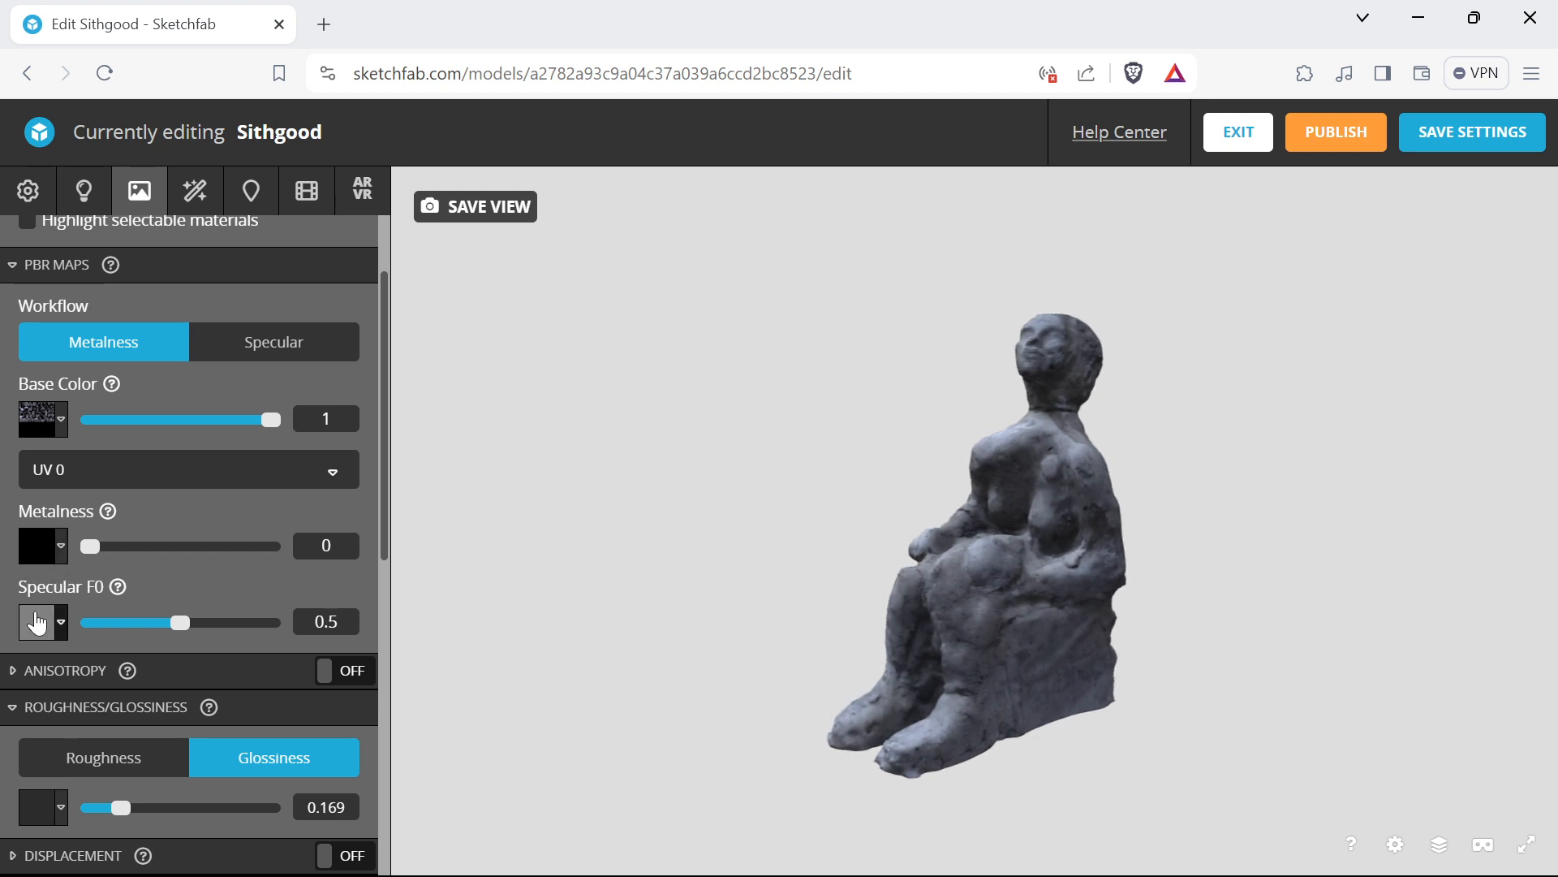
Switch the material from Glossiness to Roughness and assign direct-Sith20_Roughness.jpg as its texture
scroll(61, 617, "down", 2)
left_click(95, 645)
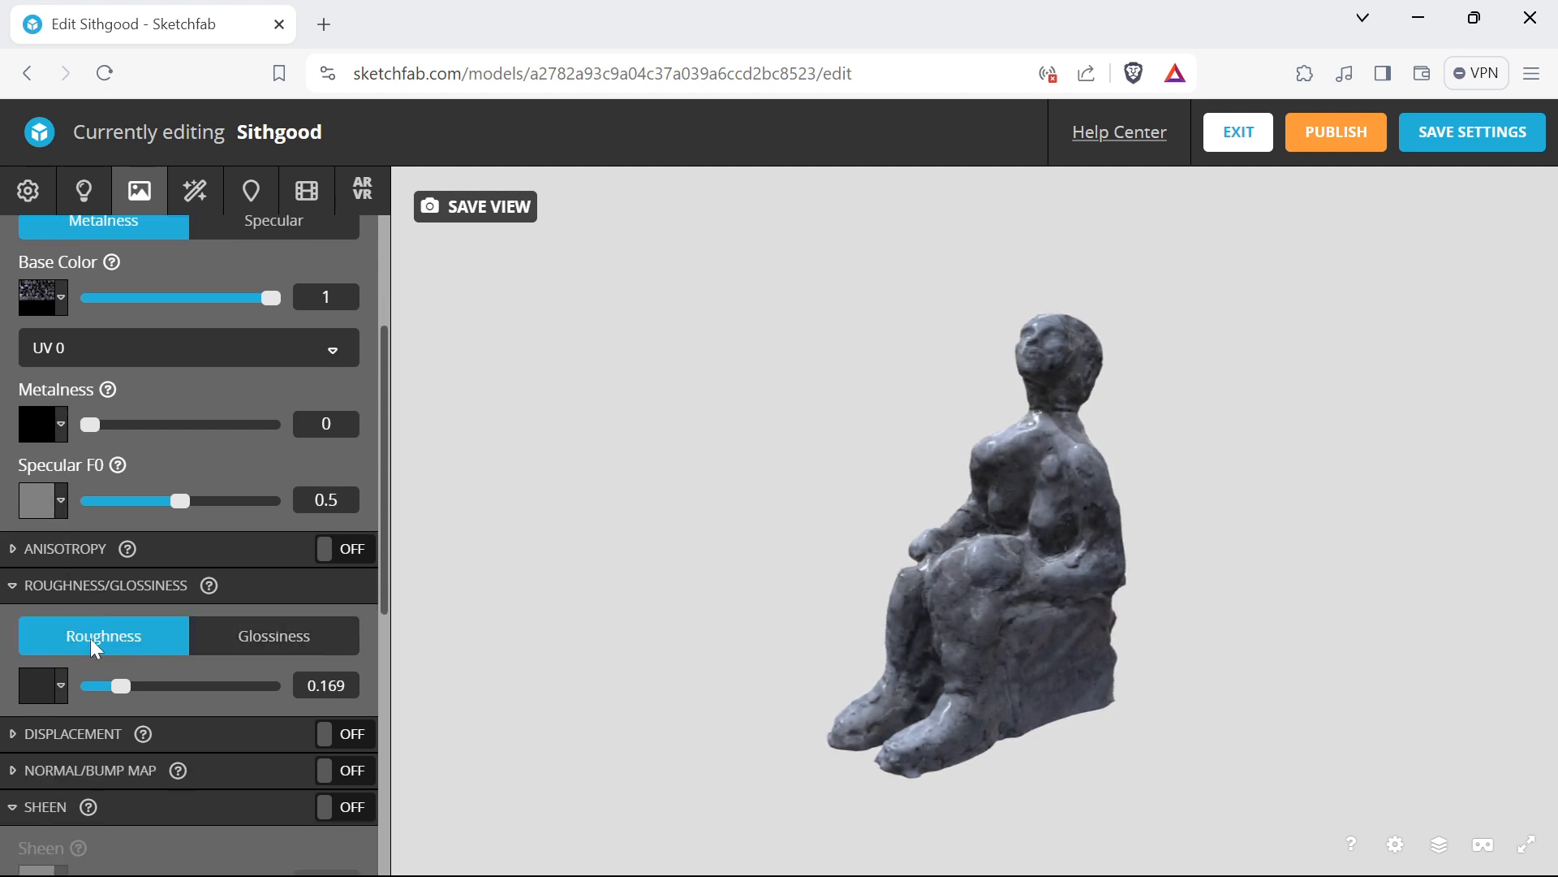
left_click(28, 691)
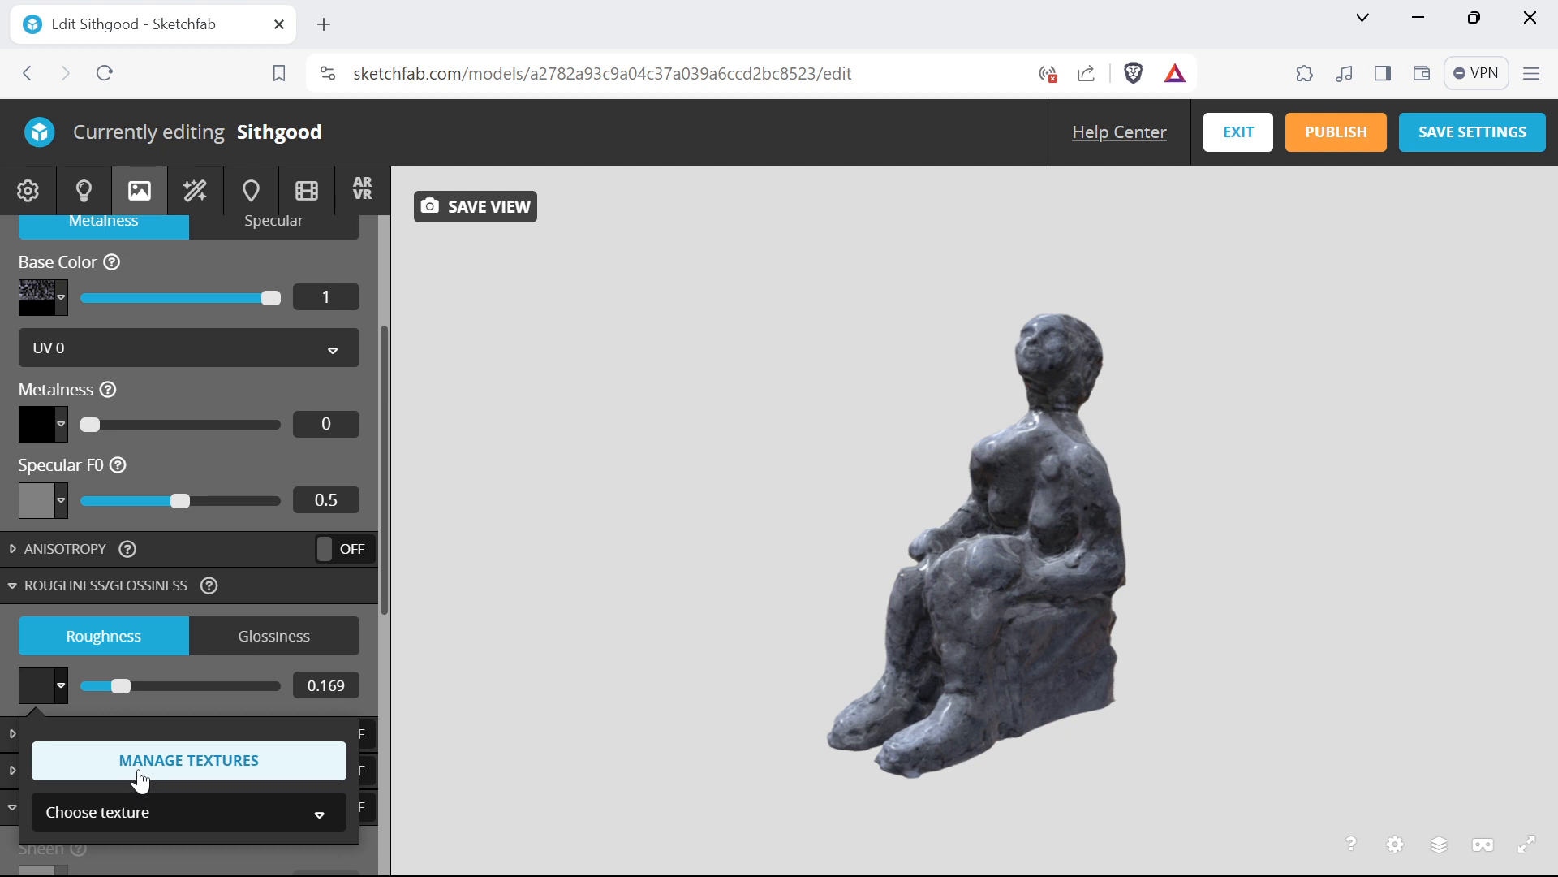
left_click(126, 811)
scroll(208, 759, "down", 5)
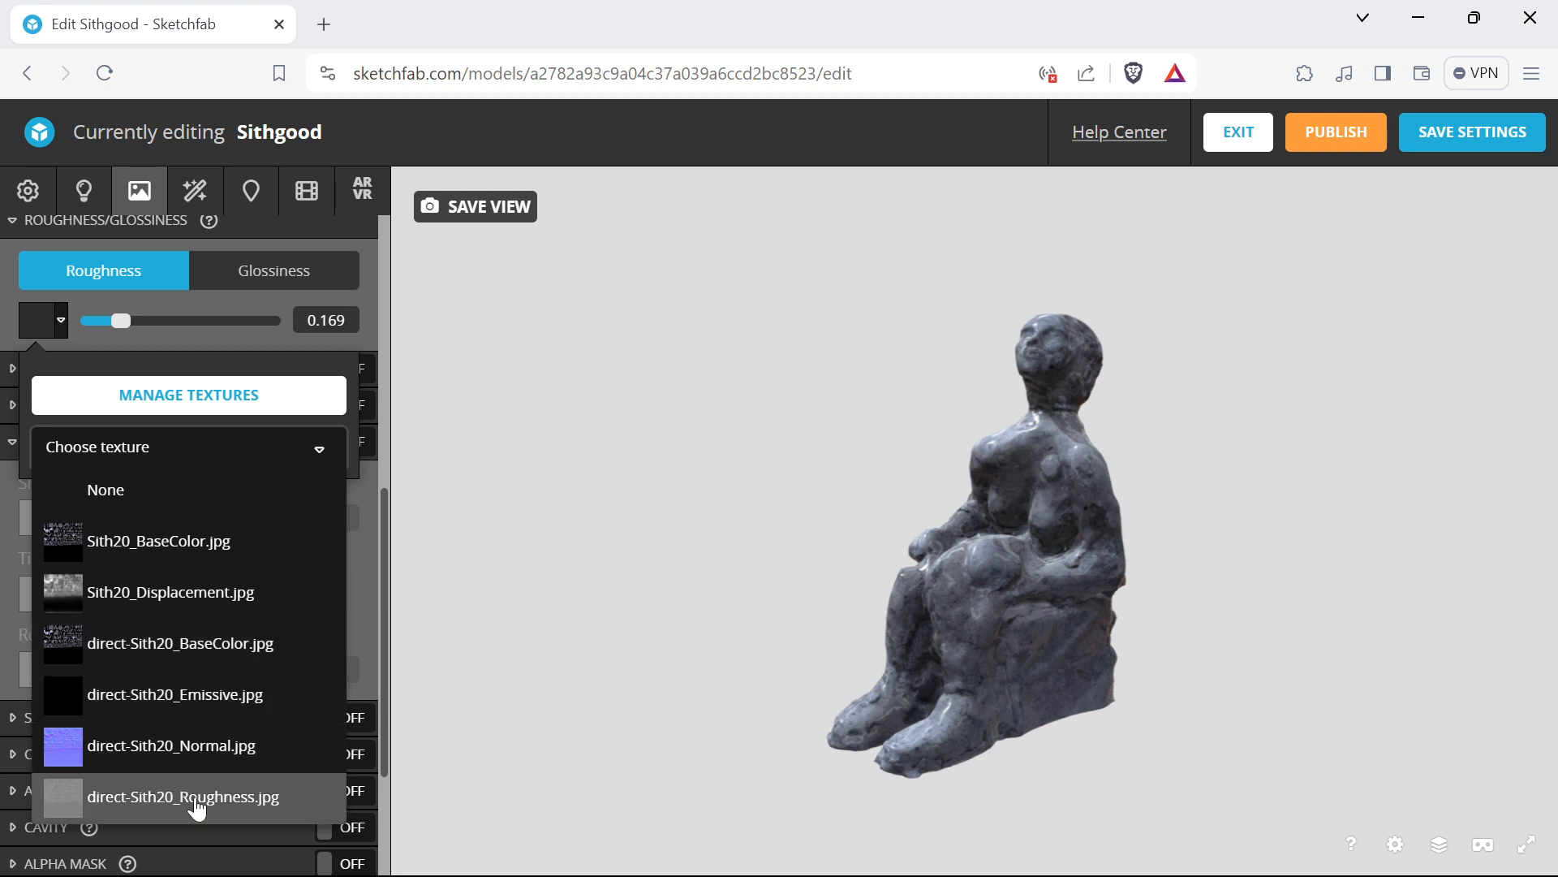
left_click_drag(807, 545, 790, 515)
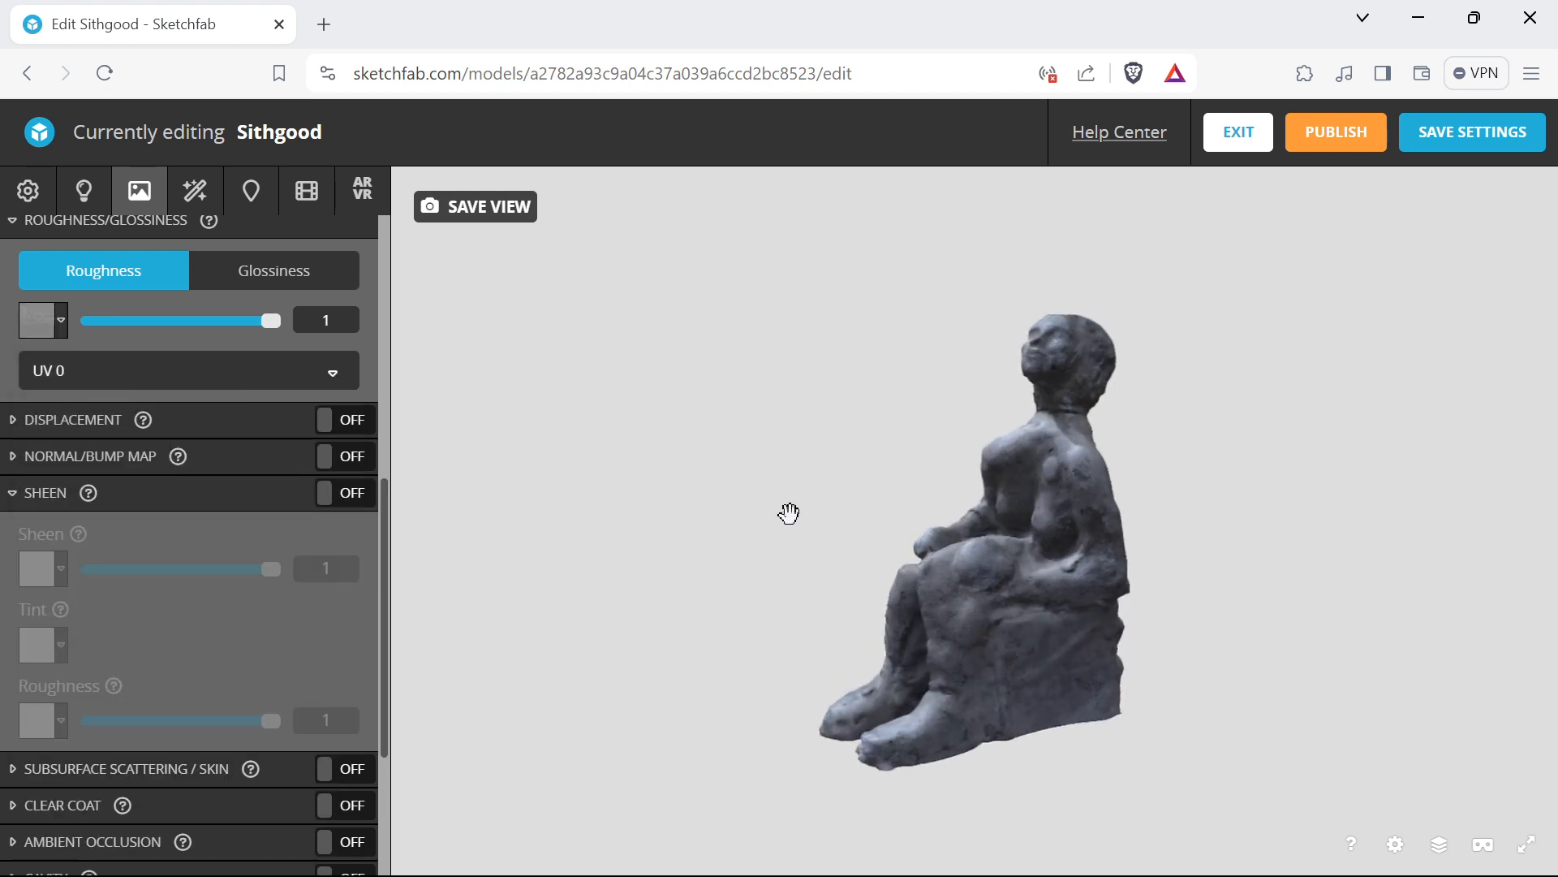
Expand the material's Normal/Bump Map settings and enable the map
scroll(942, 482, "up", 3)
scroll(272, 532, "up", 3)
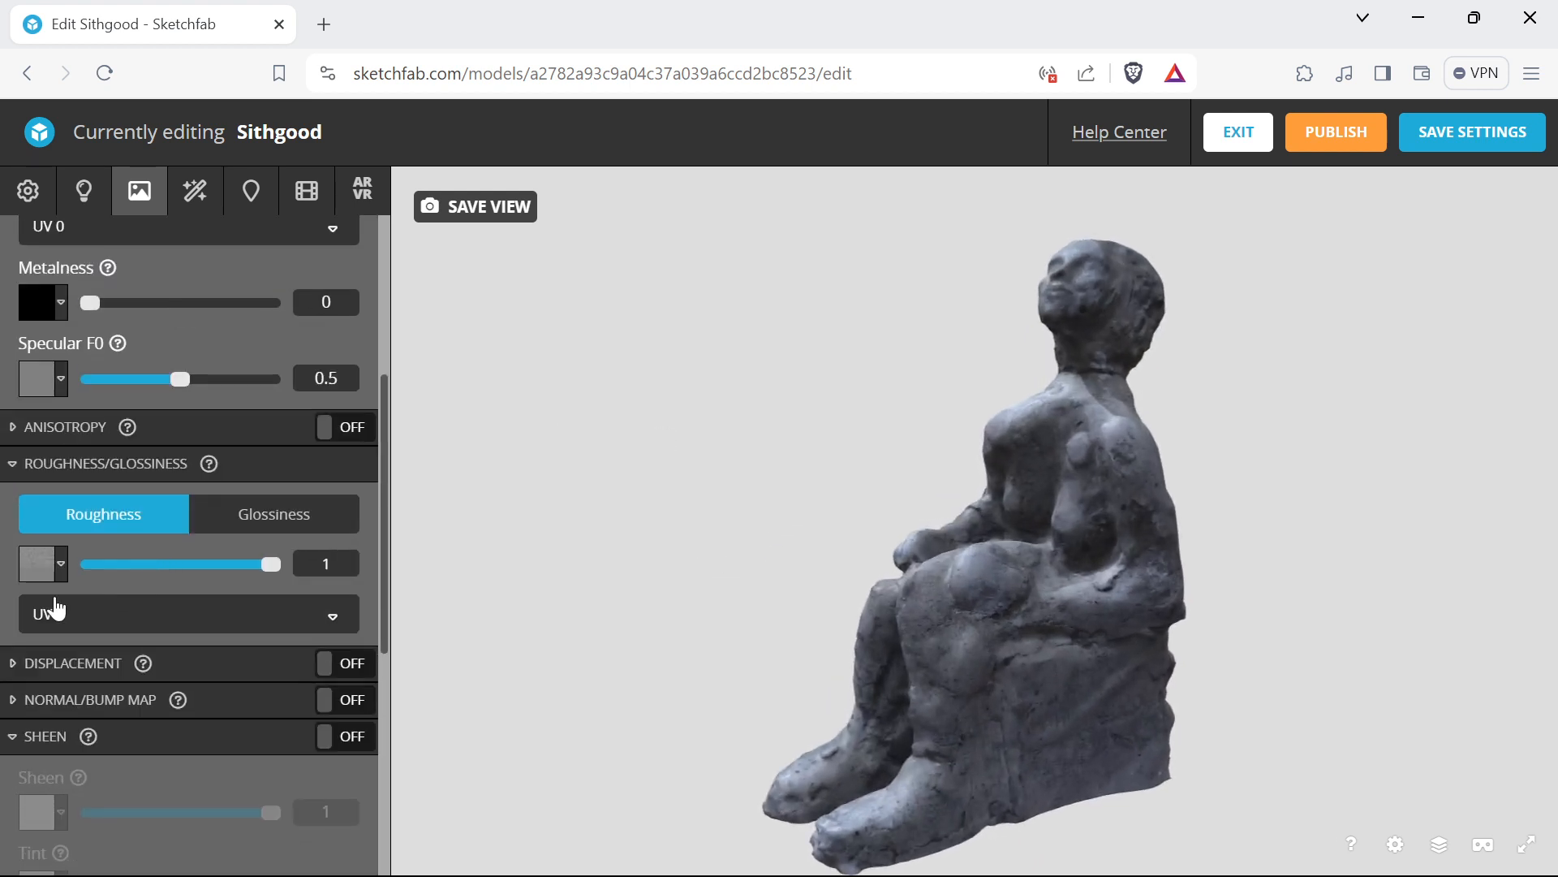
left_click(81, 700)
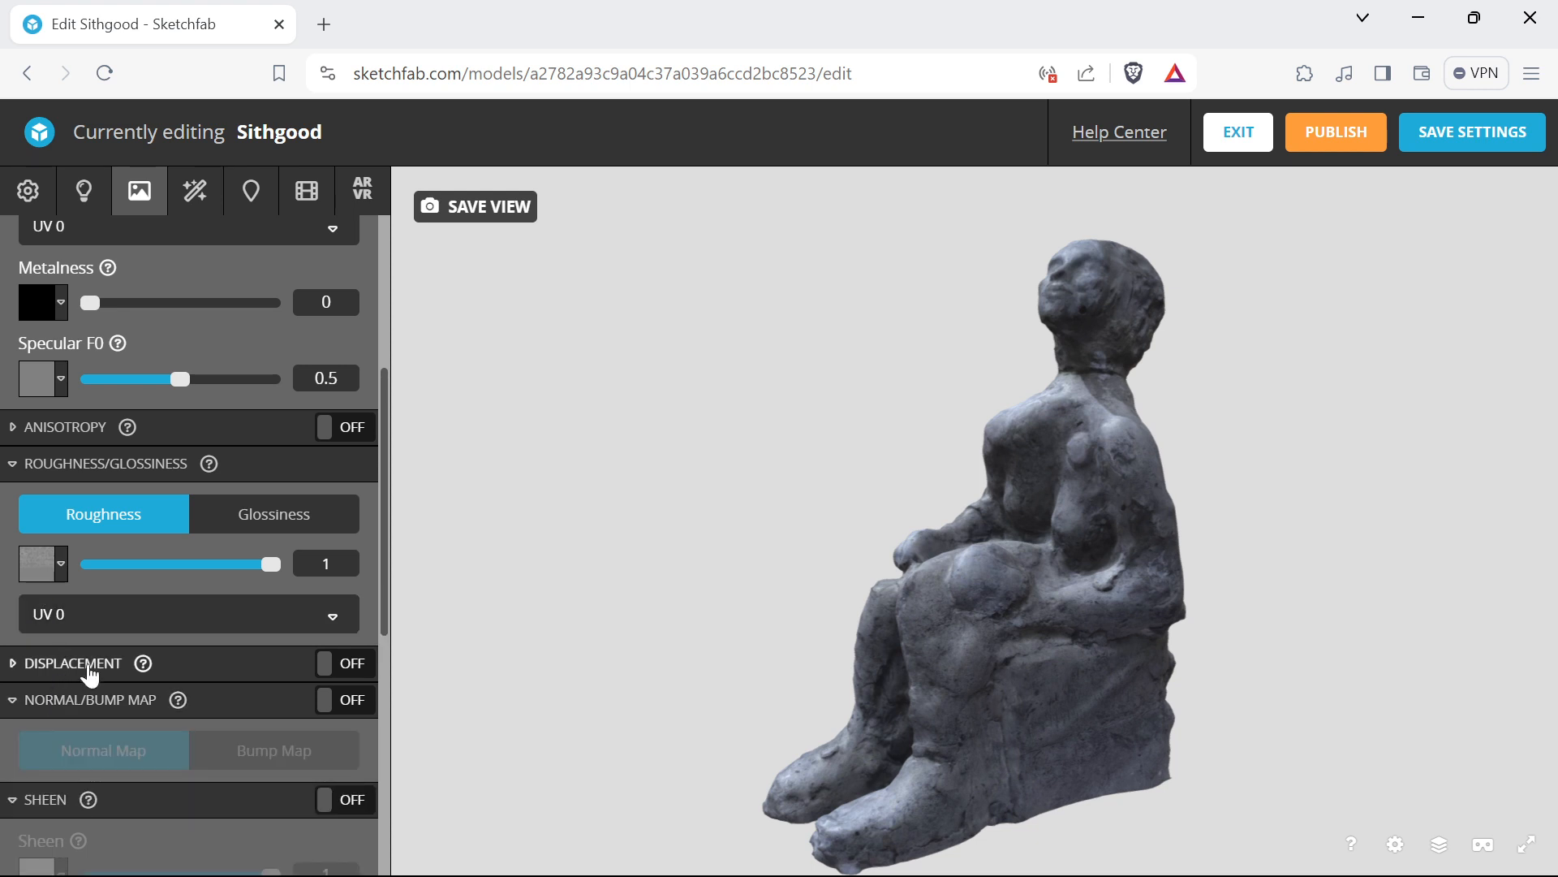
scroll(112, 653, "down", 1)
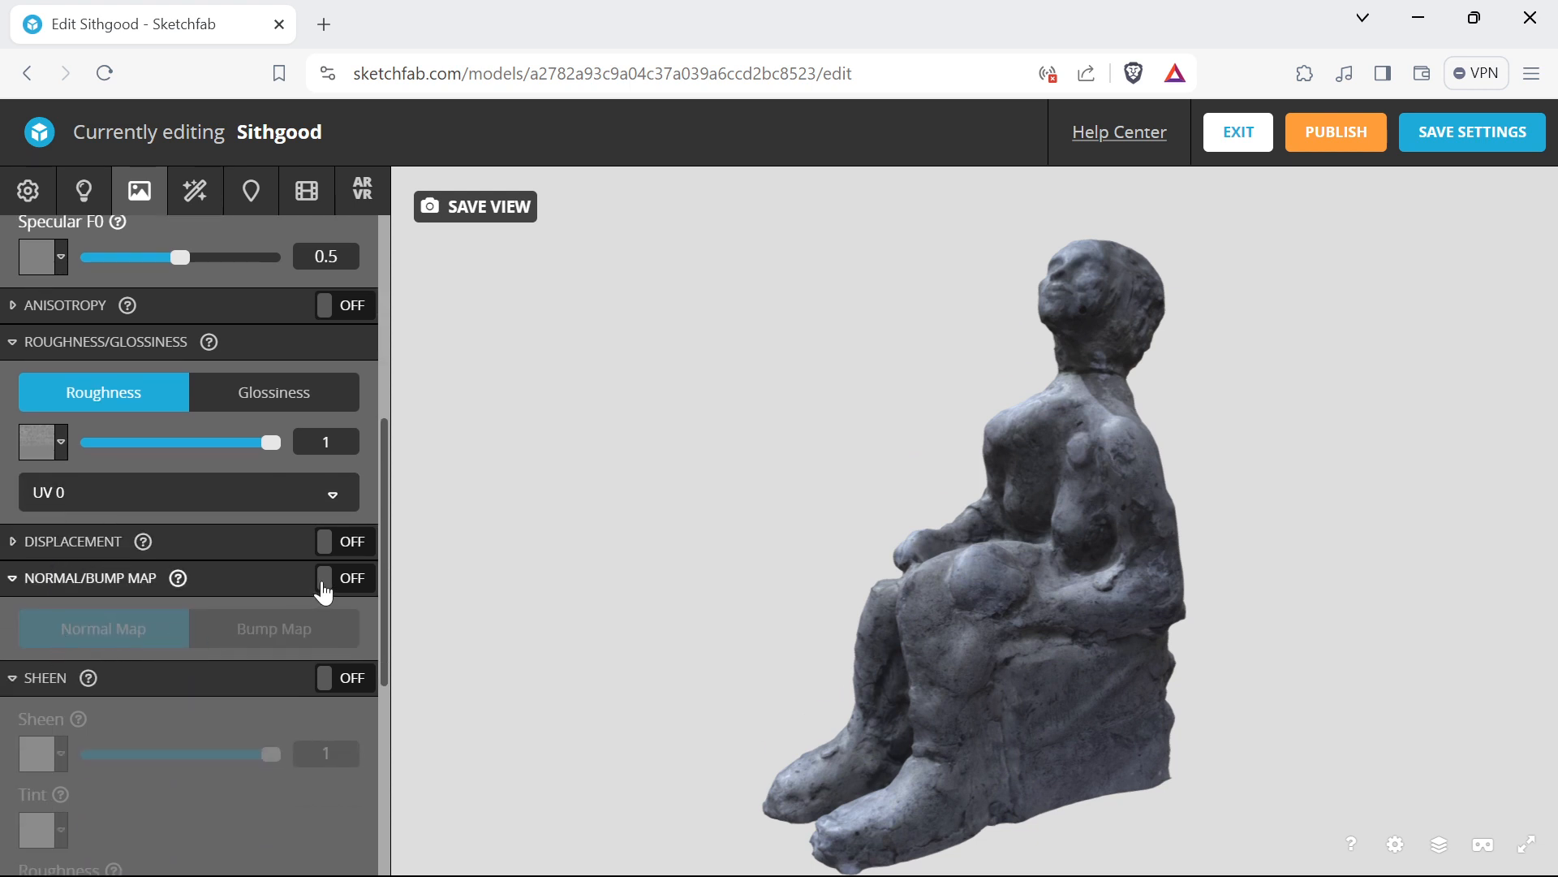
left_click(325, 582)
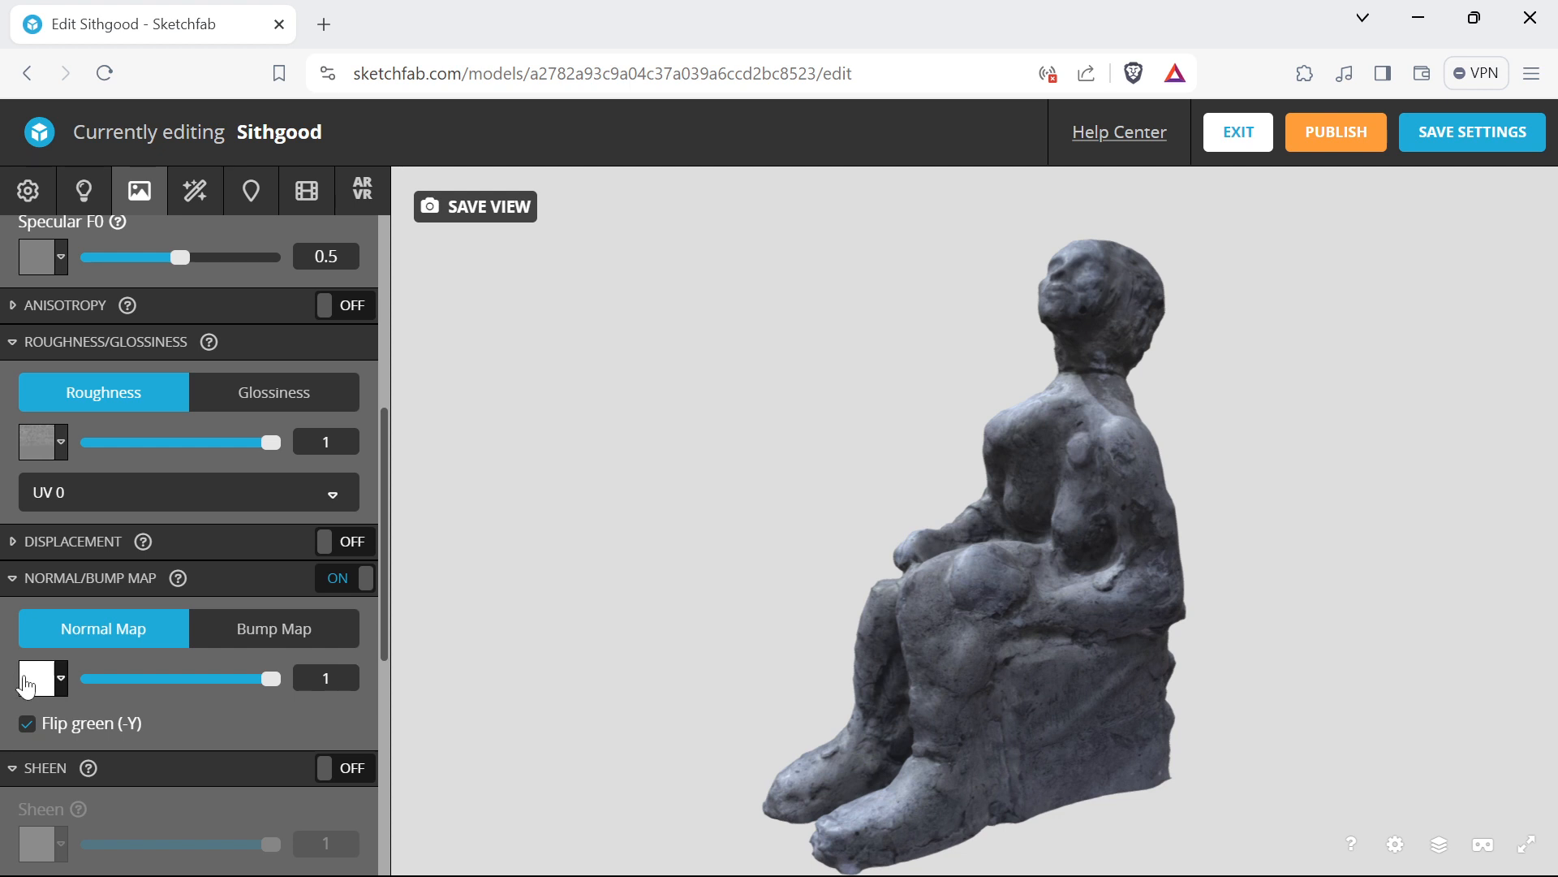
left_click(26, 686)
left_click(167, 752)
key("Escape")
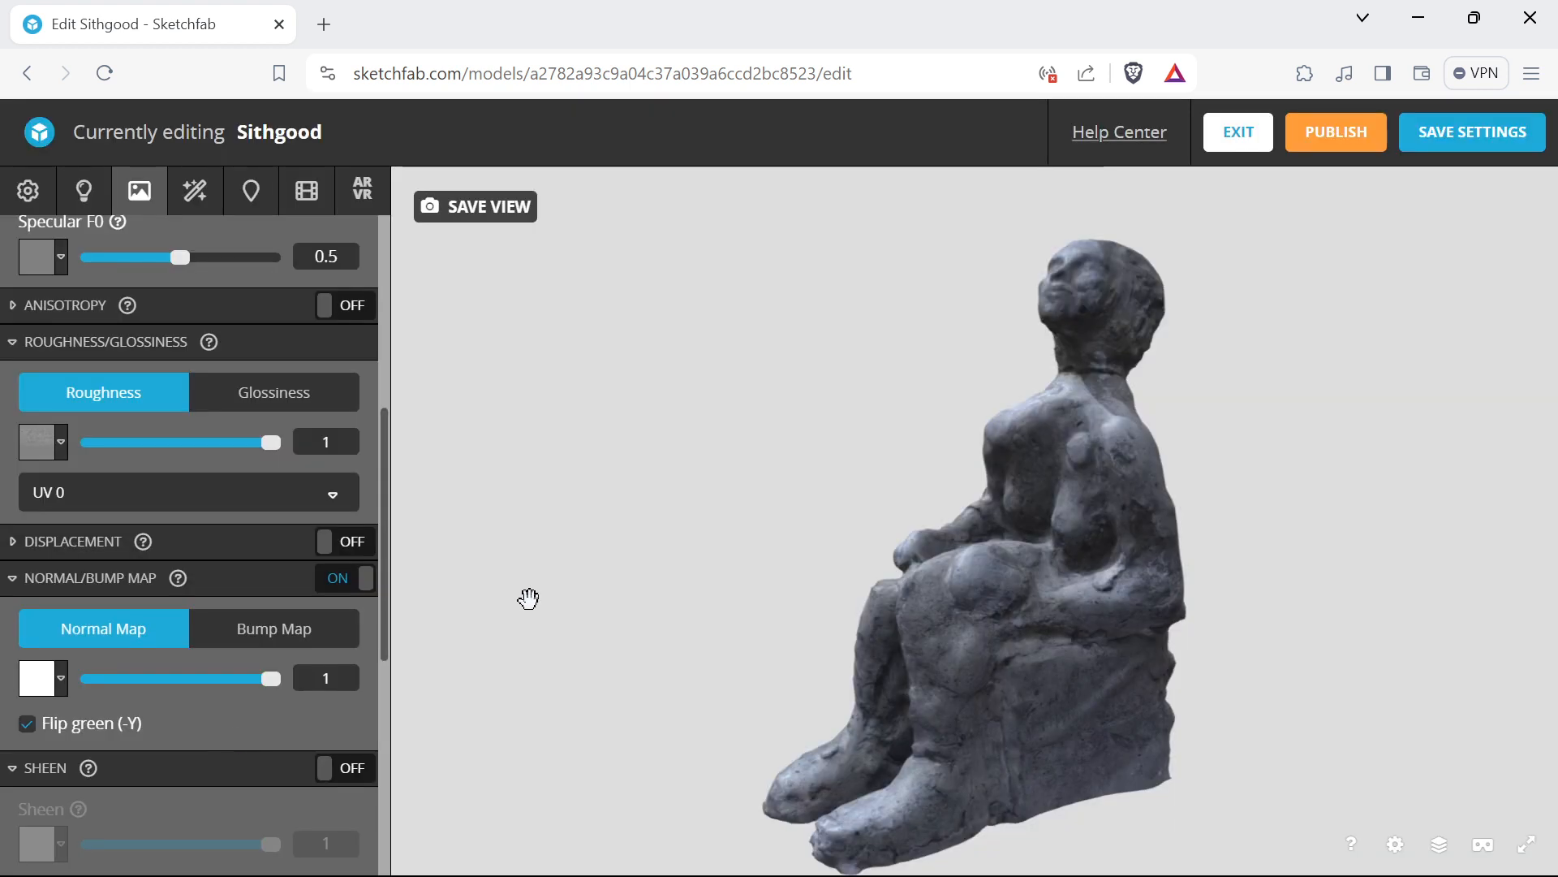
Assign direct-Sith20_Normal.jpg as the material's normal map texture
left_click(32, 678)
scroll(84, 721, "down", 3)
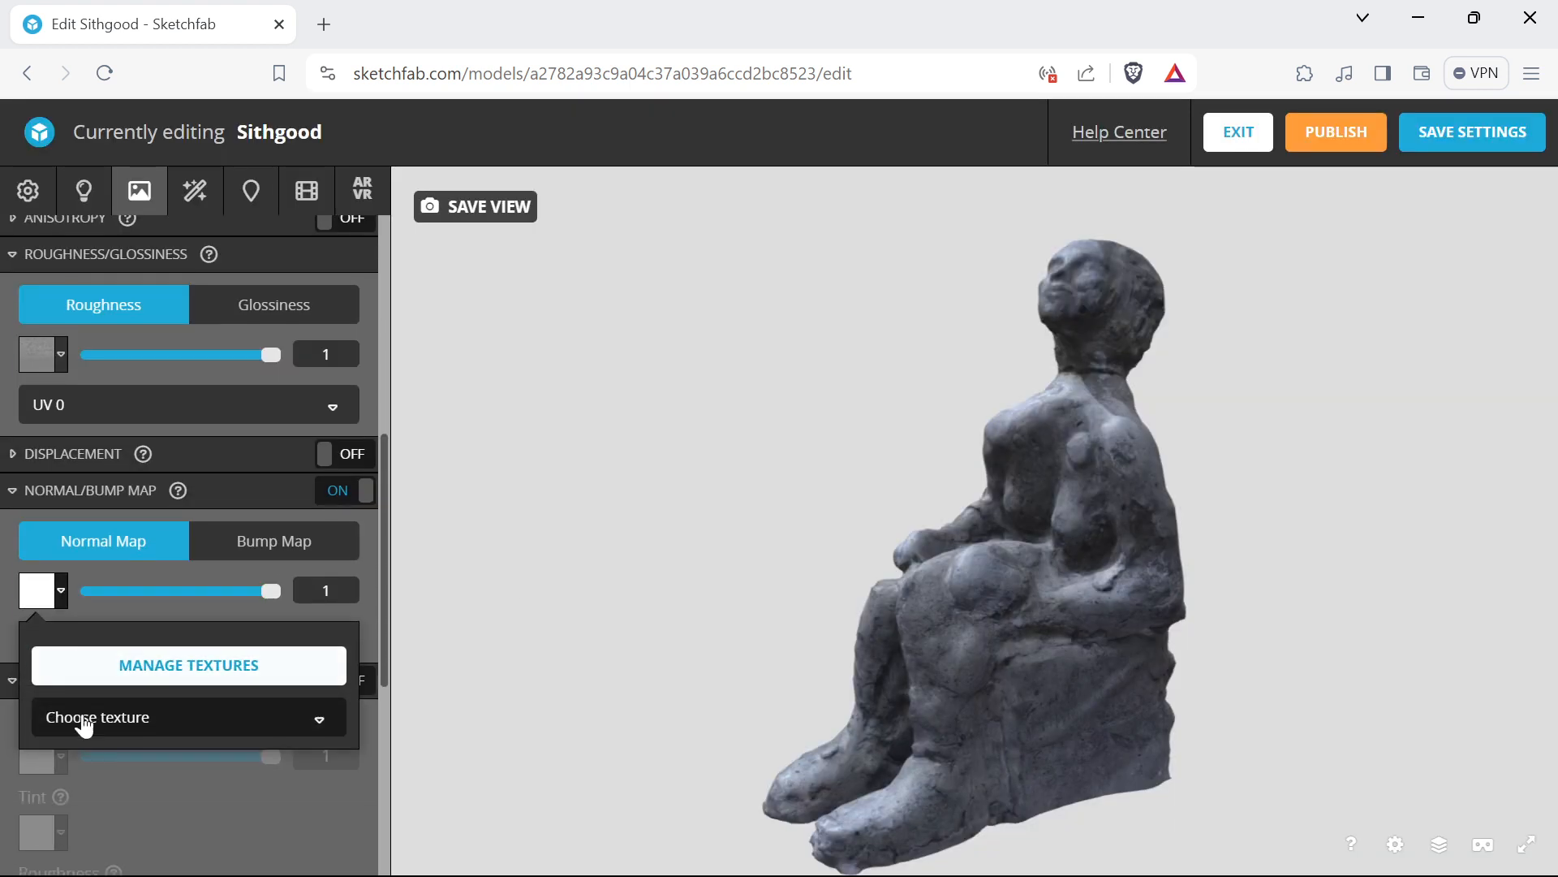
left_click(134, 585)
scroll(155, 633, "down", 3)
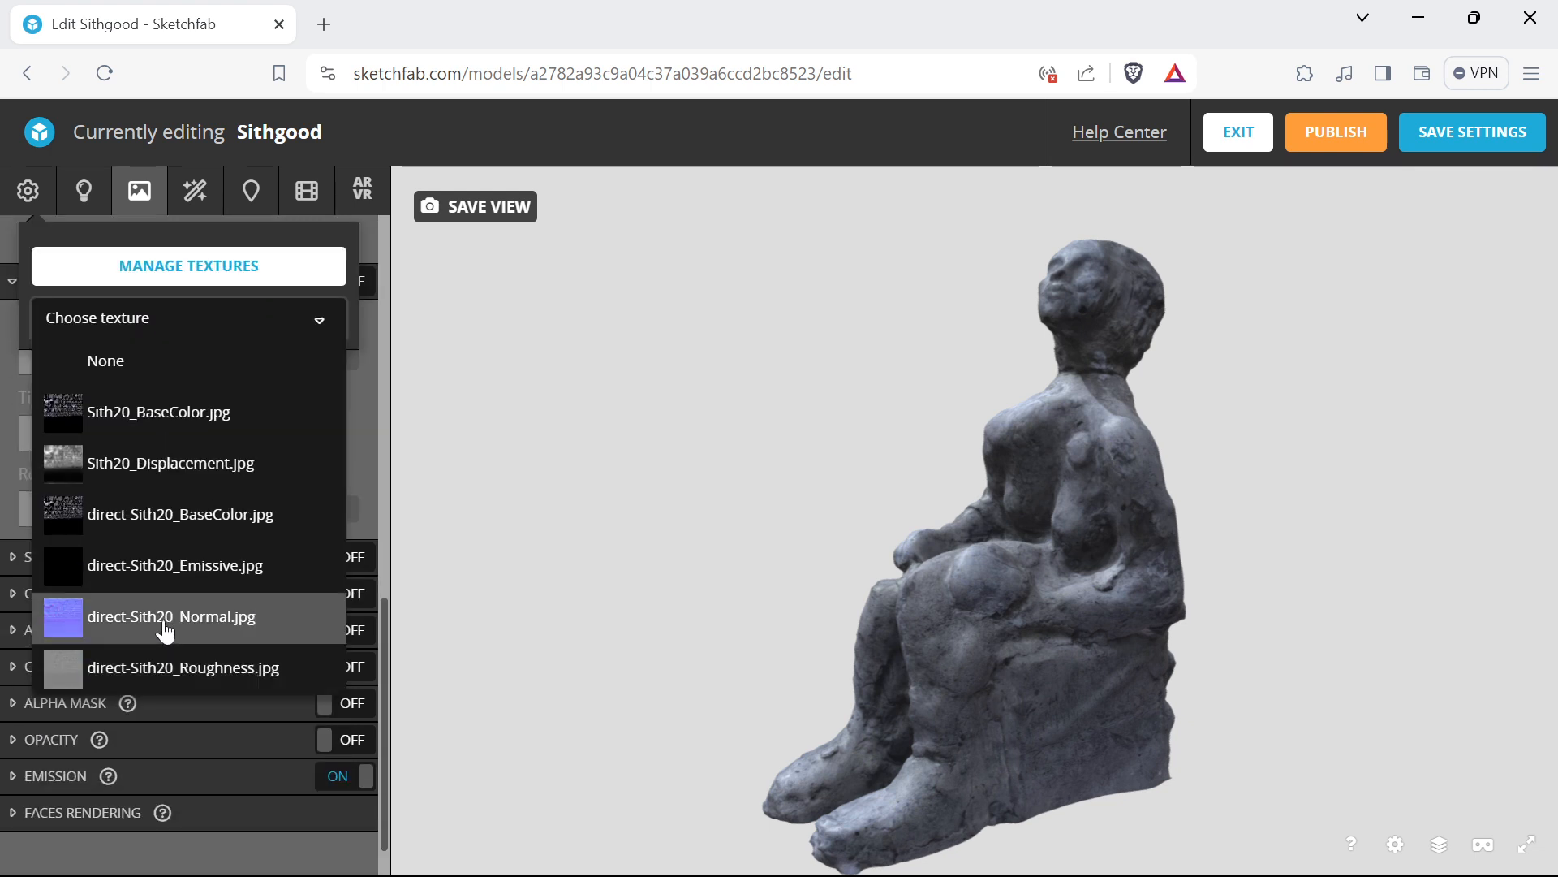
left_click(767, 496)
Review the textured statue from different sides and enable the material's Cavity option
scroll(806, 479, "up", 3)
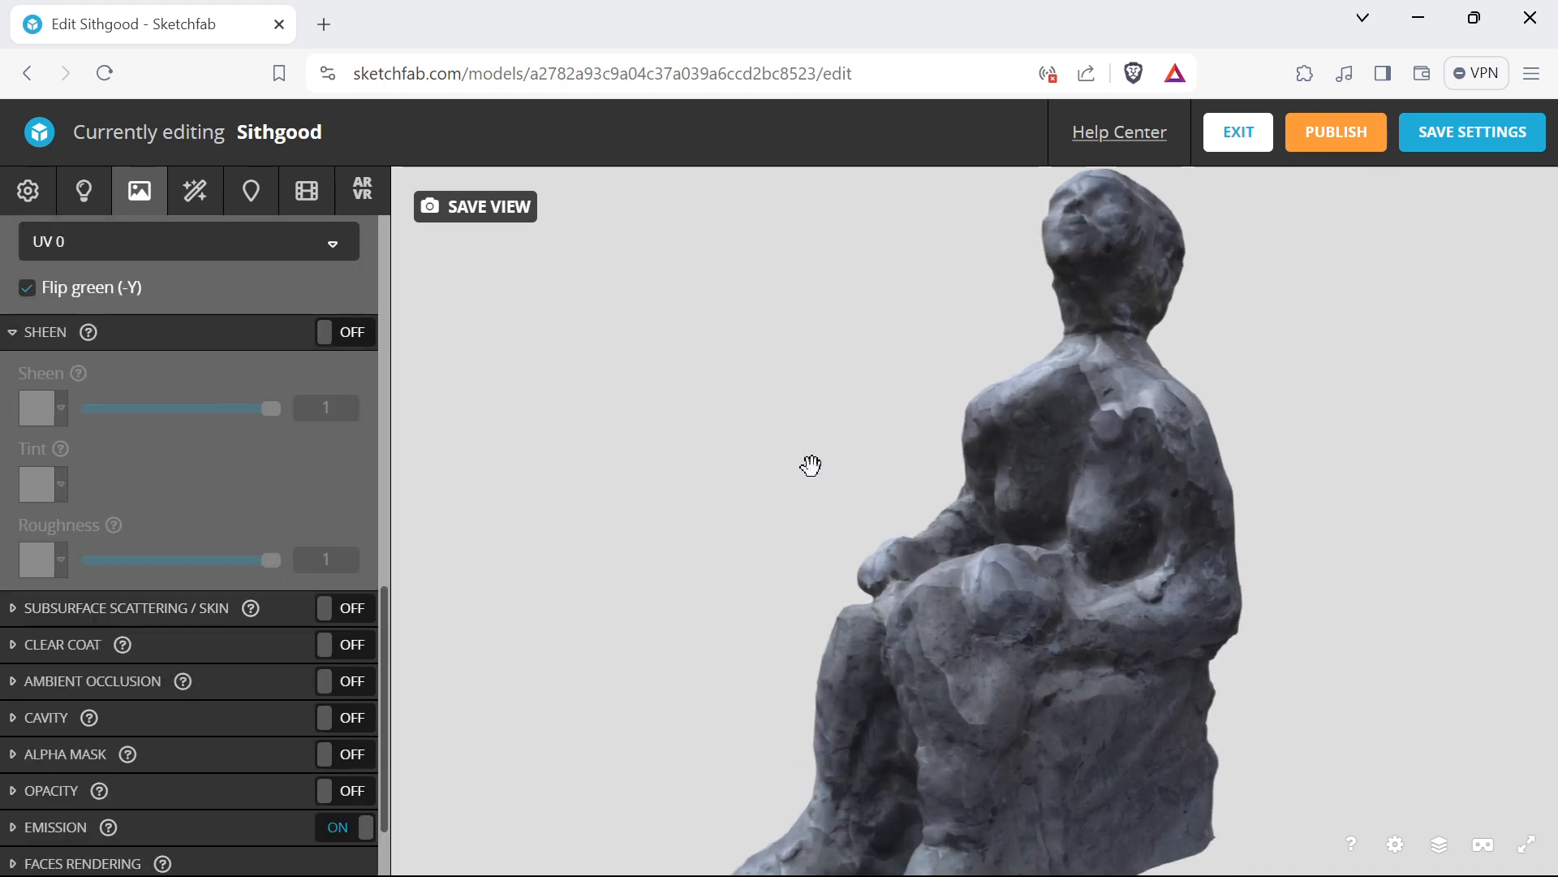
right_click_drag(810, 466, 676, 517)
mouse_move(677, 517)
left_mouse_down()
mouse_move(849, 495)
mouse_move(831, 481)
mouse_move(1207, 406)
mouse_move(786, 490)
mouse_move(707, 487)
mouse_move(703, 503)
left_mouse_up()
scroll(1060, 424, "down", 5)
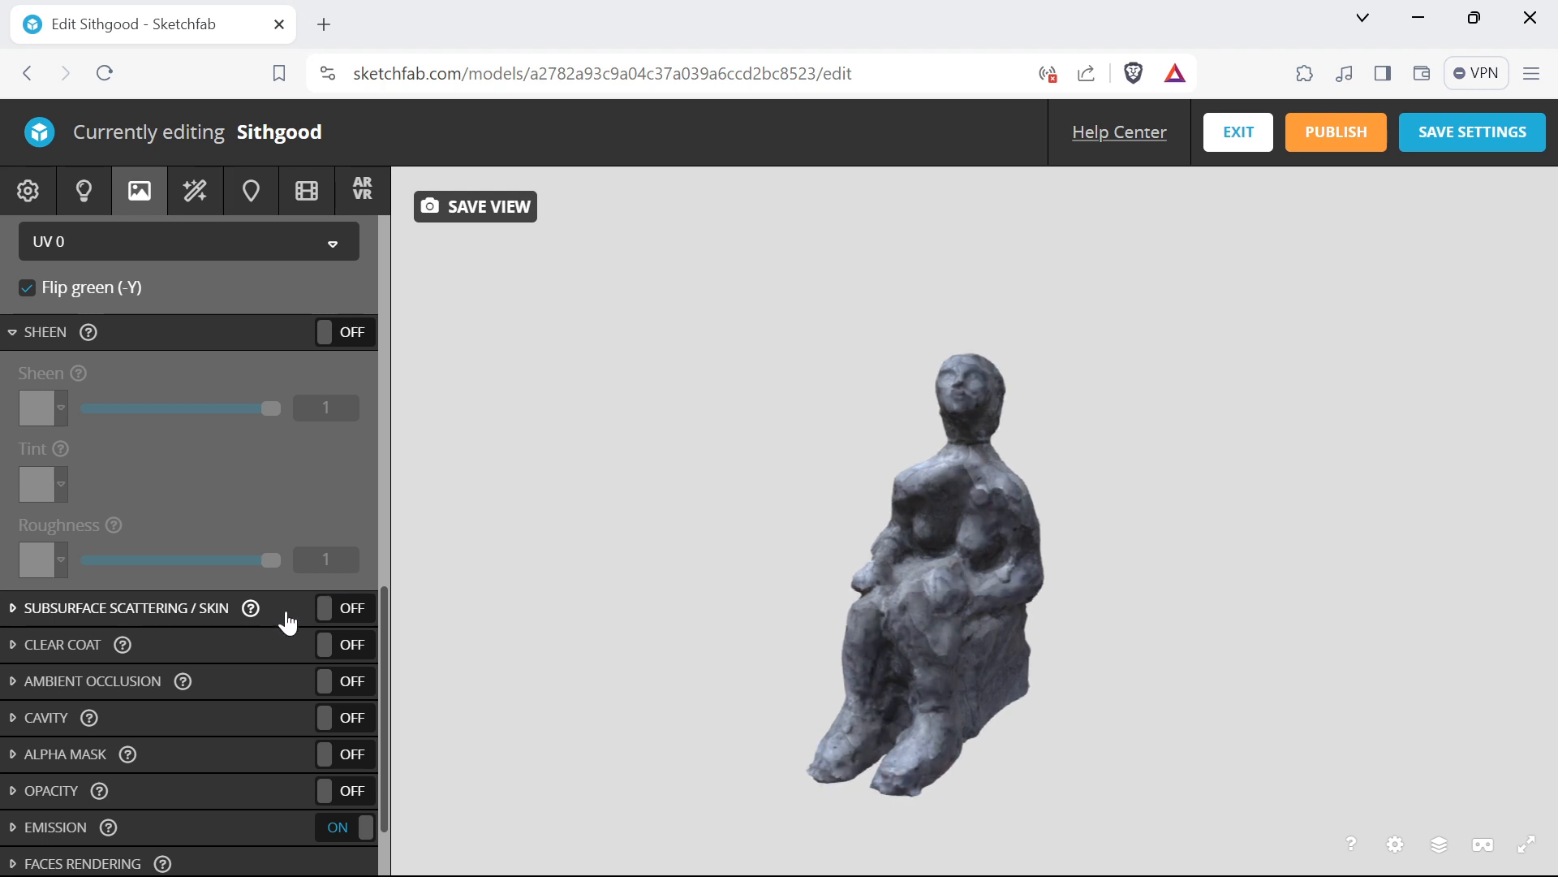
scroll(153, 699, "up", 2)
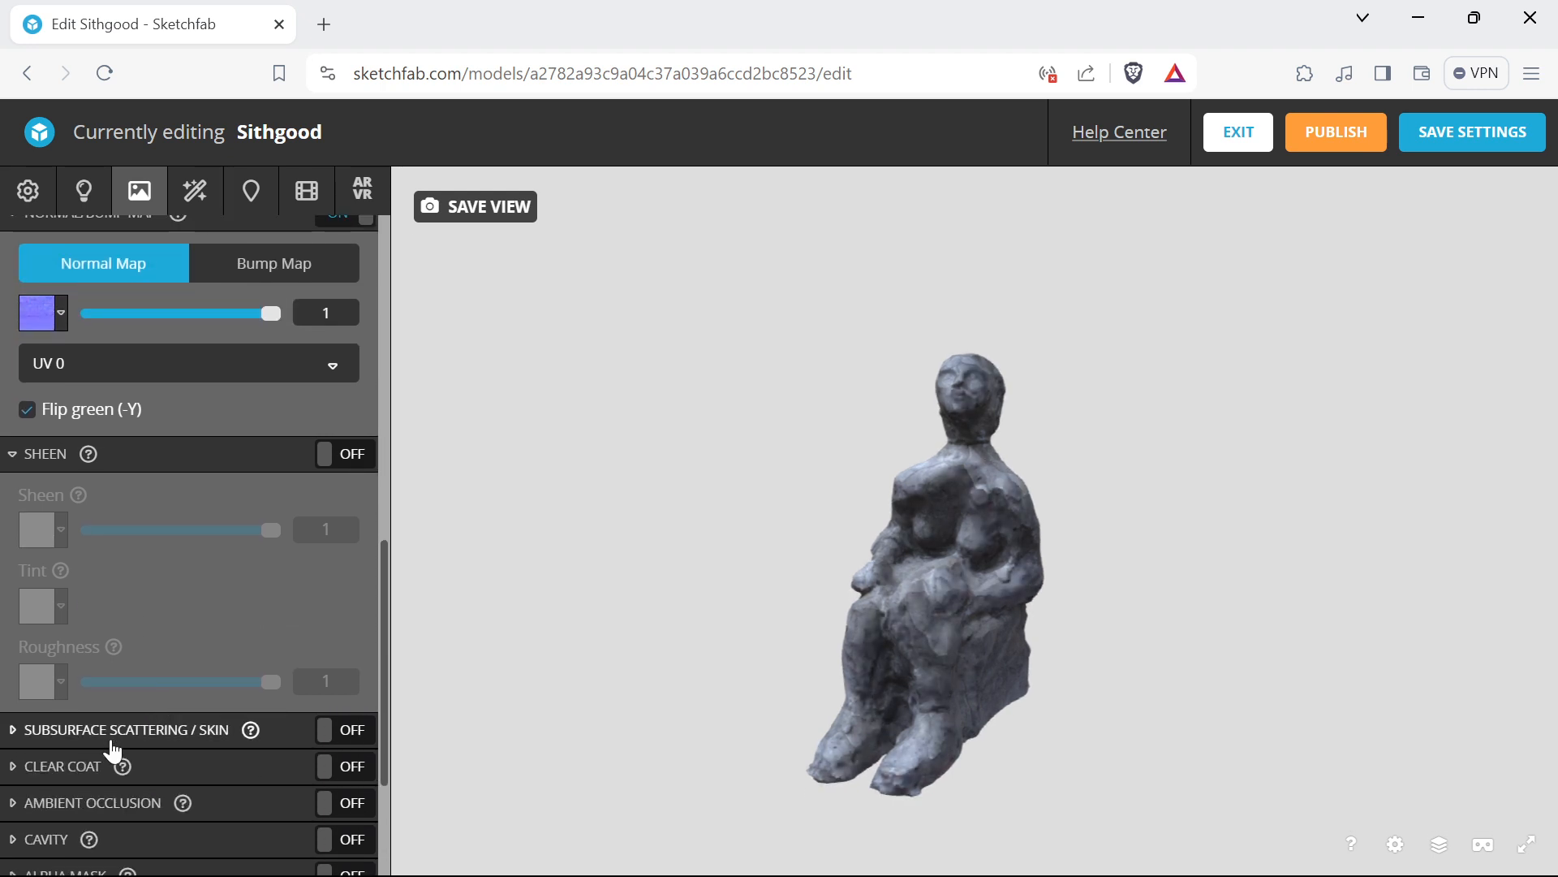
scroll(113, 753, "down", 2)
mouse_move(93, 723)
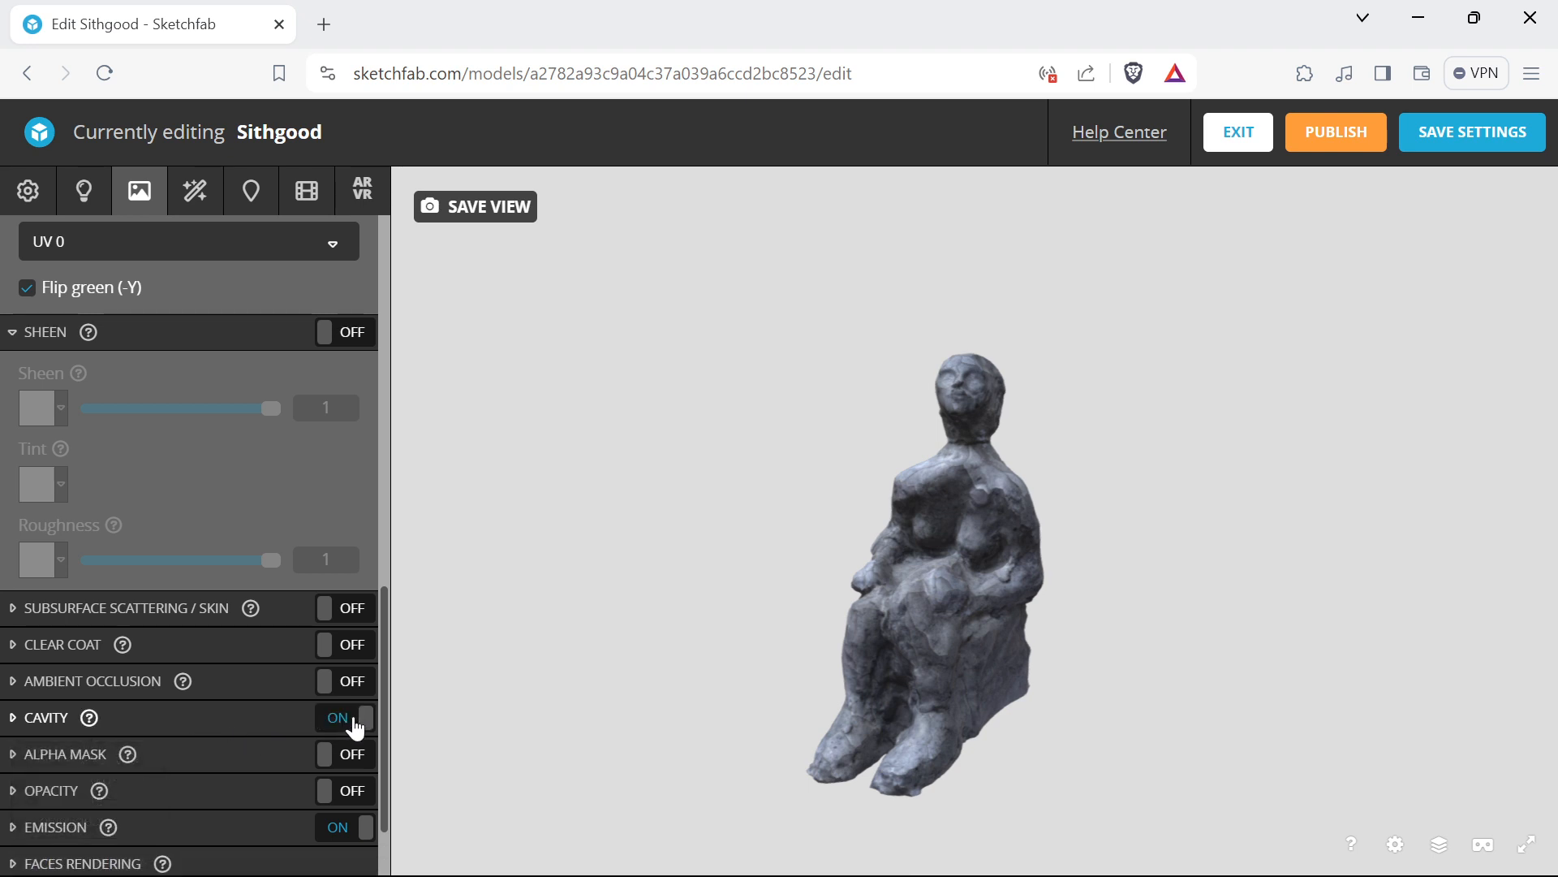
left_click_drag(478, 686, 752, 536)
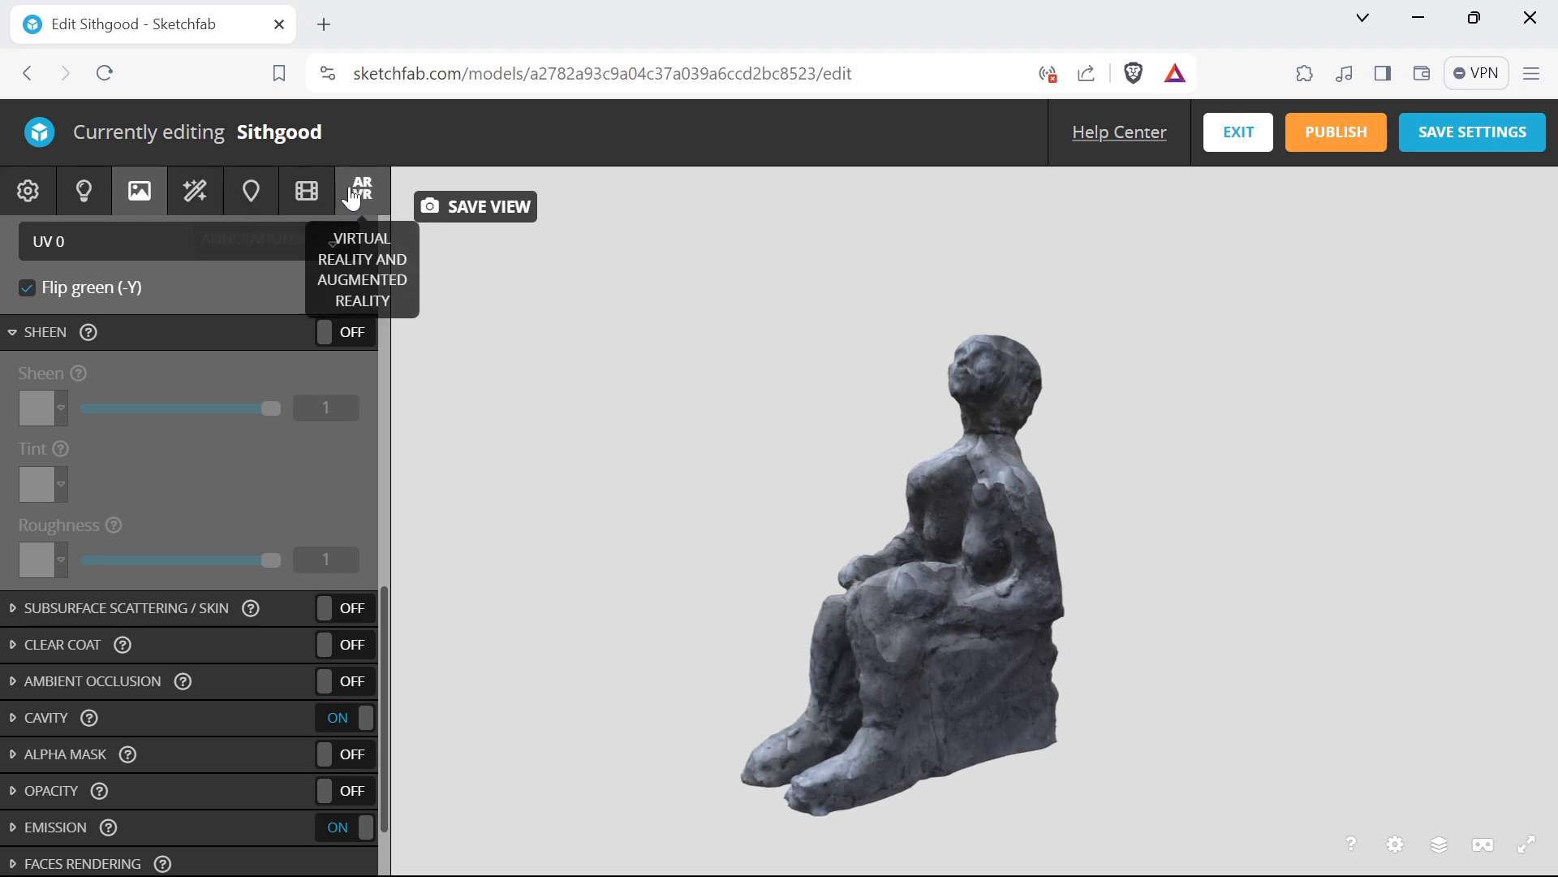
Open the scene settings and expand the Background options
left_click(83, 192)
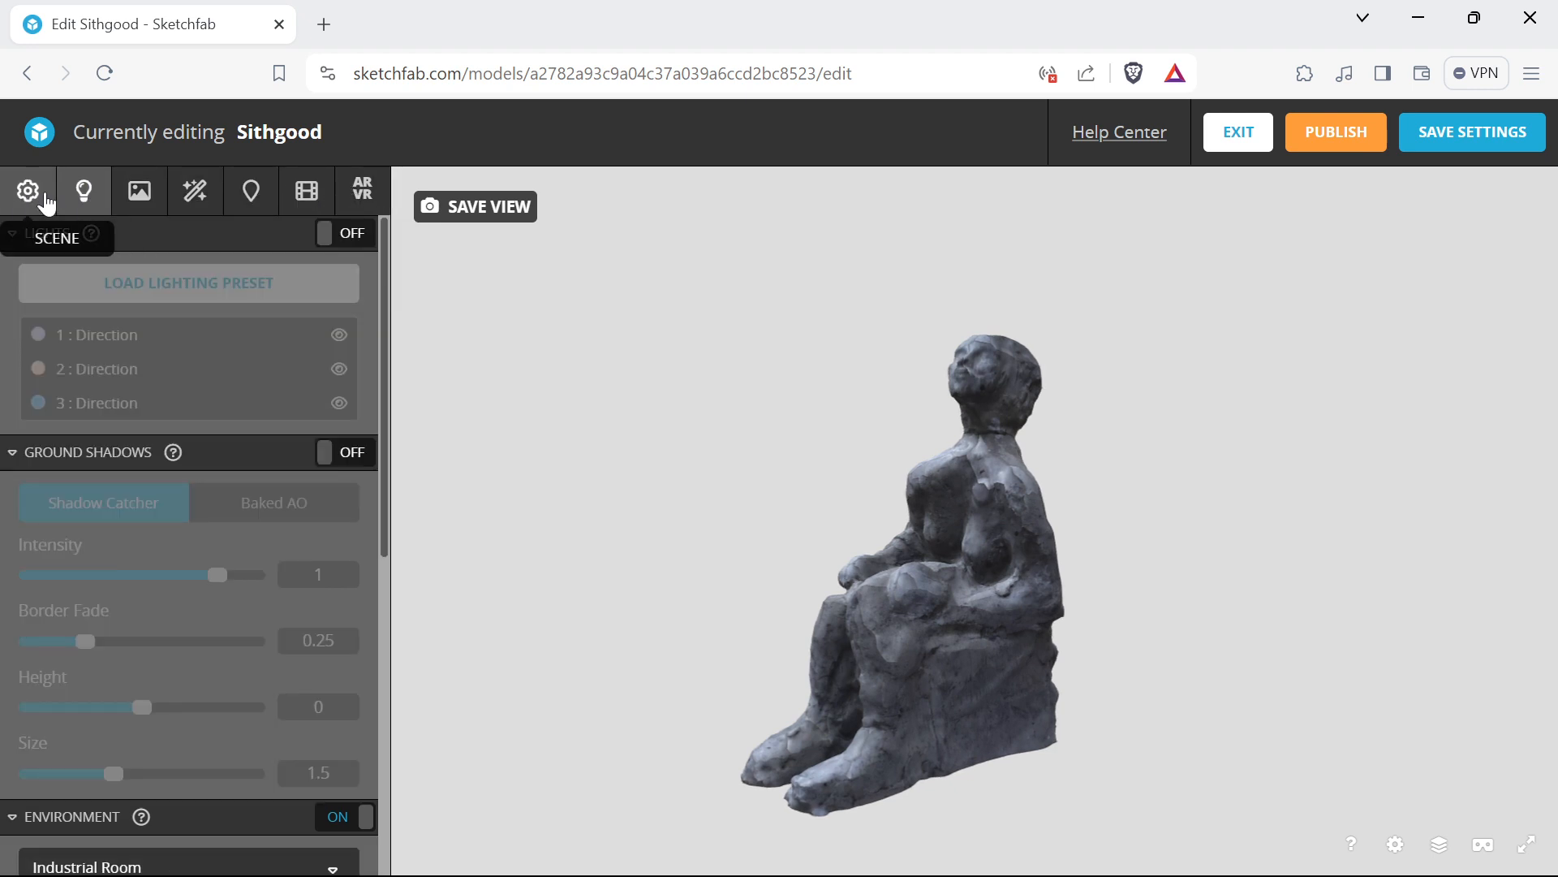
left_click(28, 191)
scroll(115, 572, "down", 2)
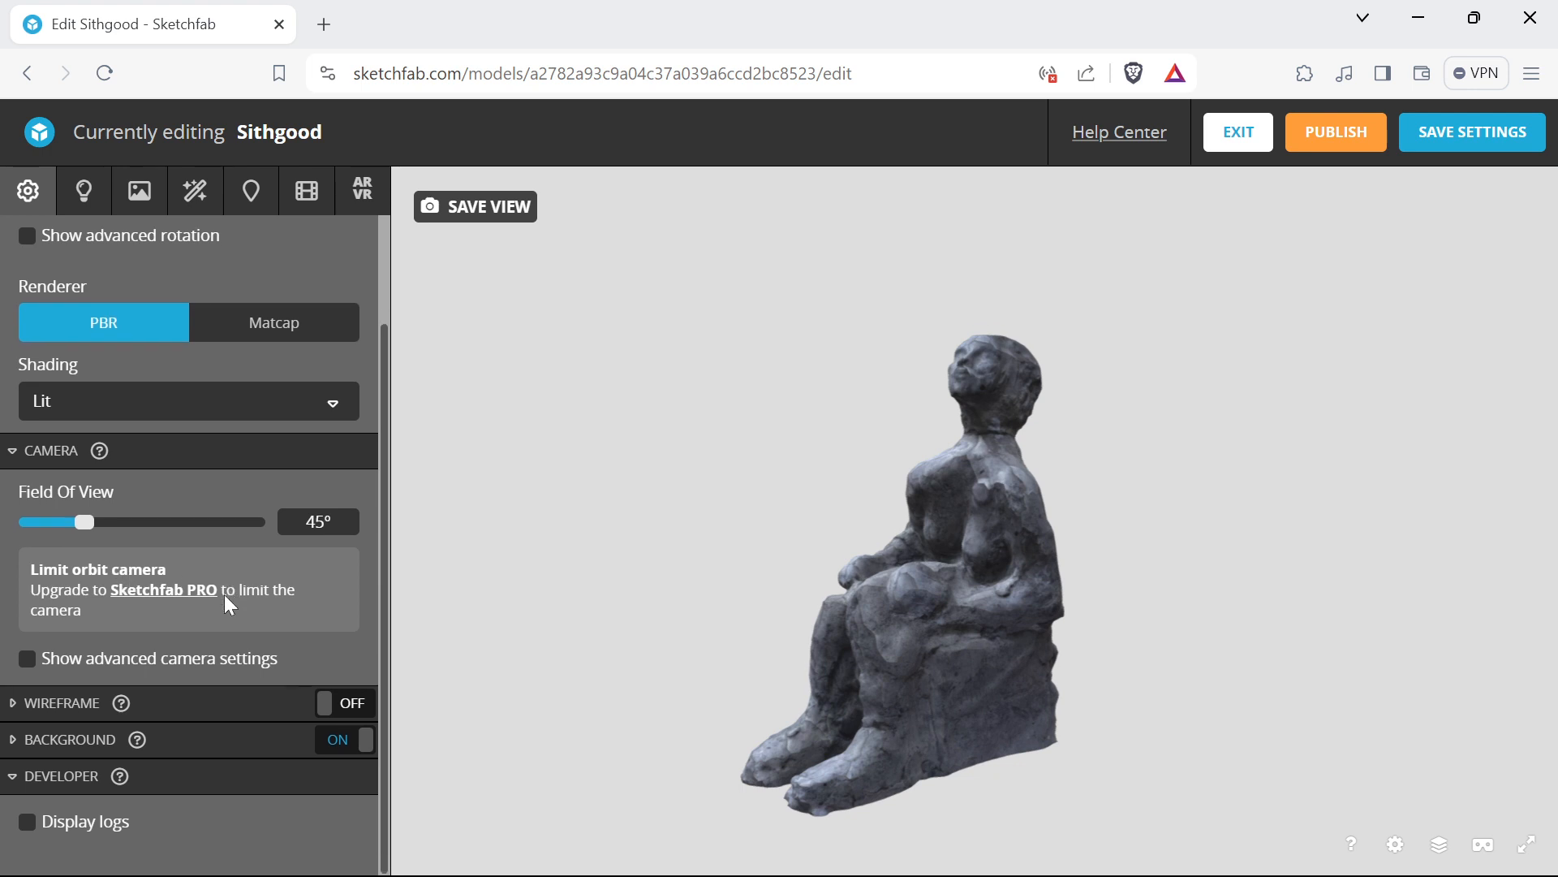
left_click(82, 739)
scroll(227, 650, "down", 7)
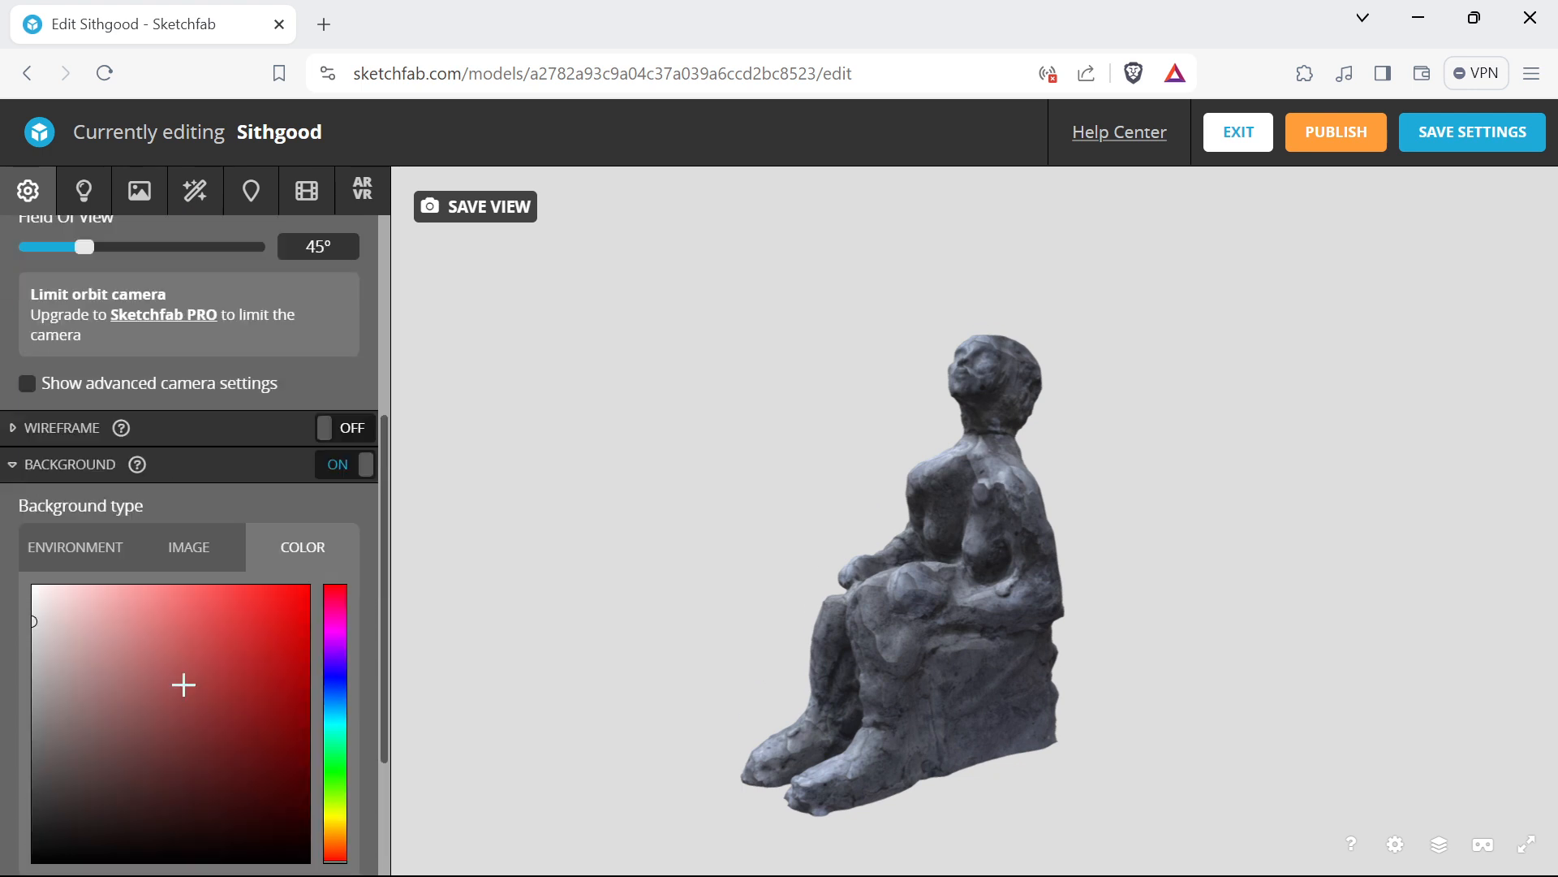
Switch the background to the Industrial Room environment, raise its brightness to 1.225 and rotate the statue to check it
left_click_drag(97, 625, 105, 449)
left_click(81, 376)
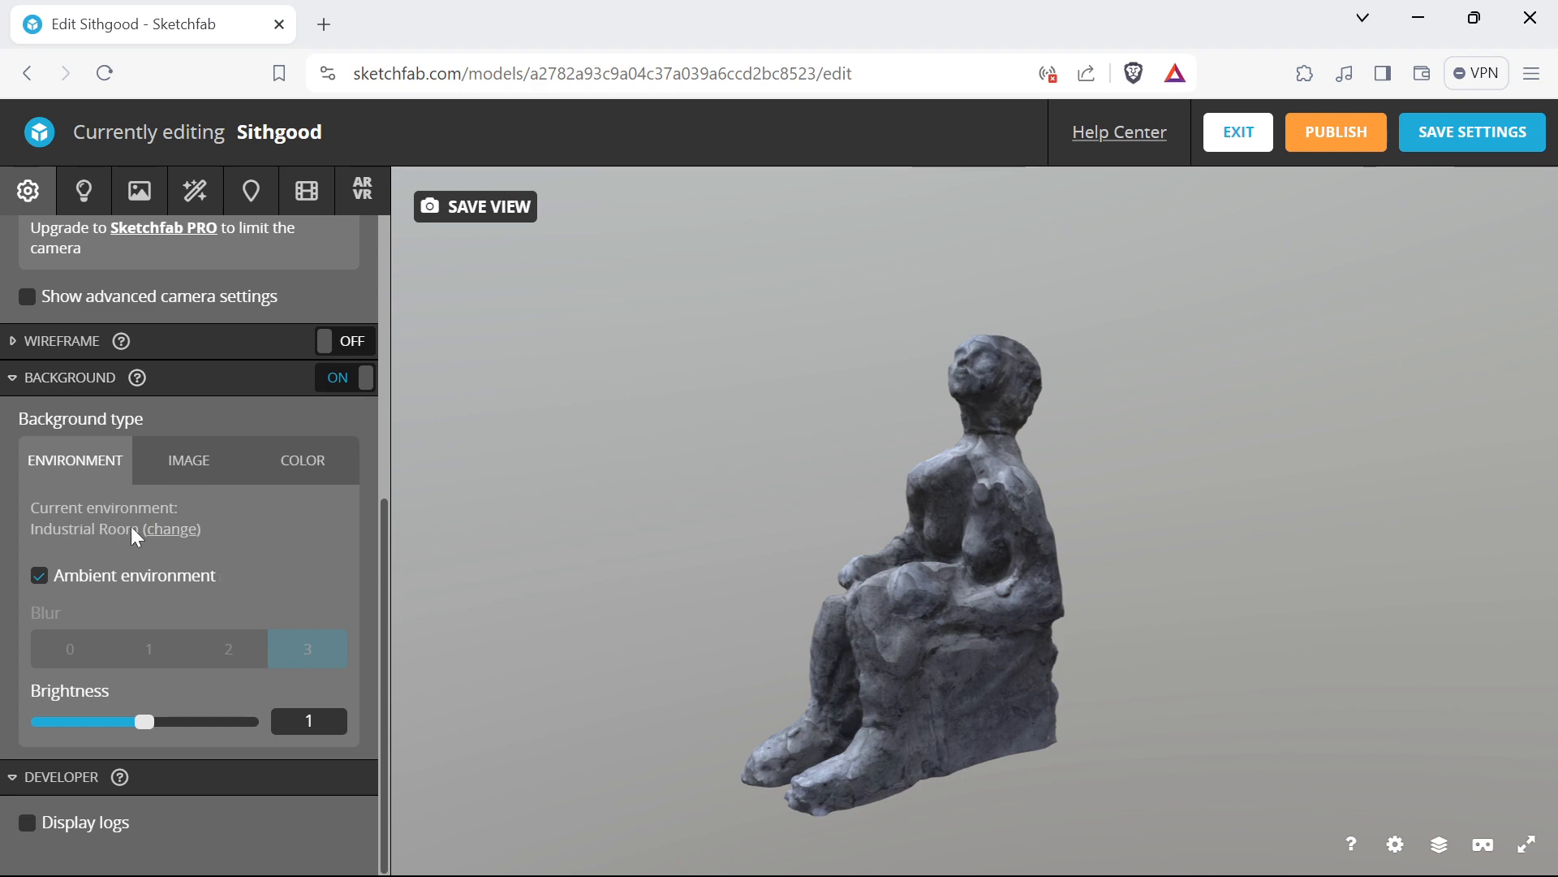
mouse_move(154, 719)
left_mouse_down()
mouse_move(231, 719)
mouse_move(173, 719)
left_mouse_up()
left_click_drag(683, 435, 459, 415)
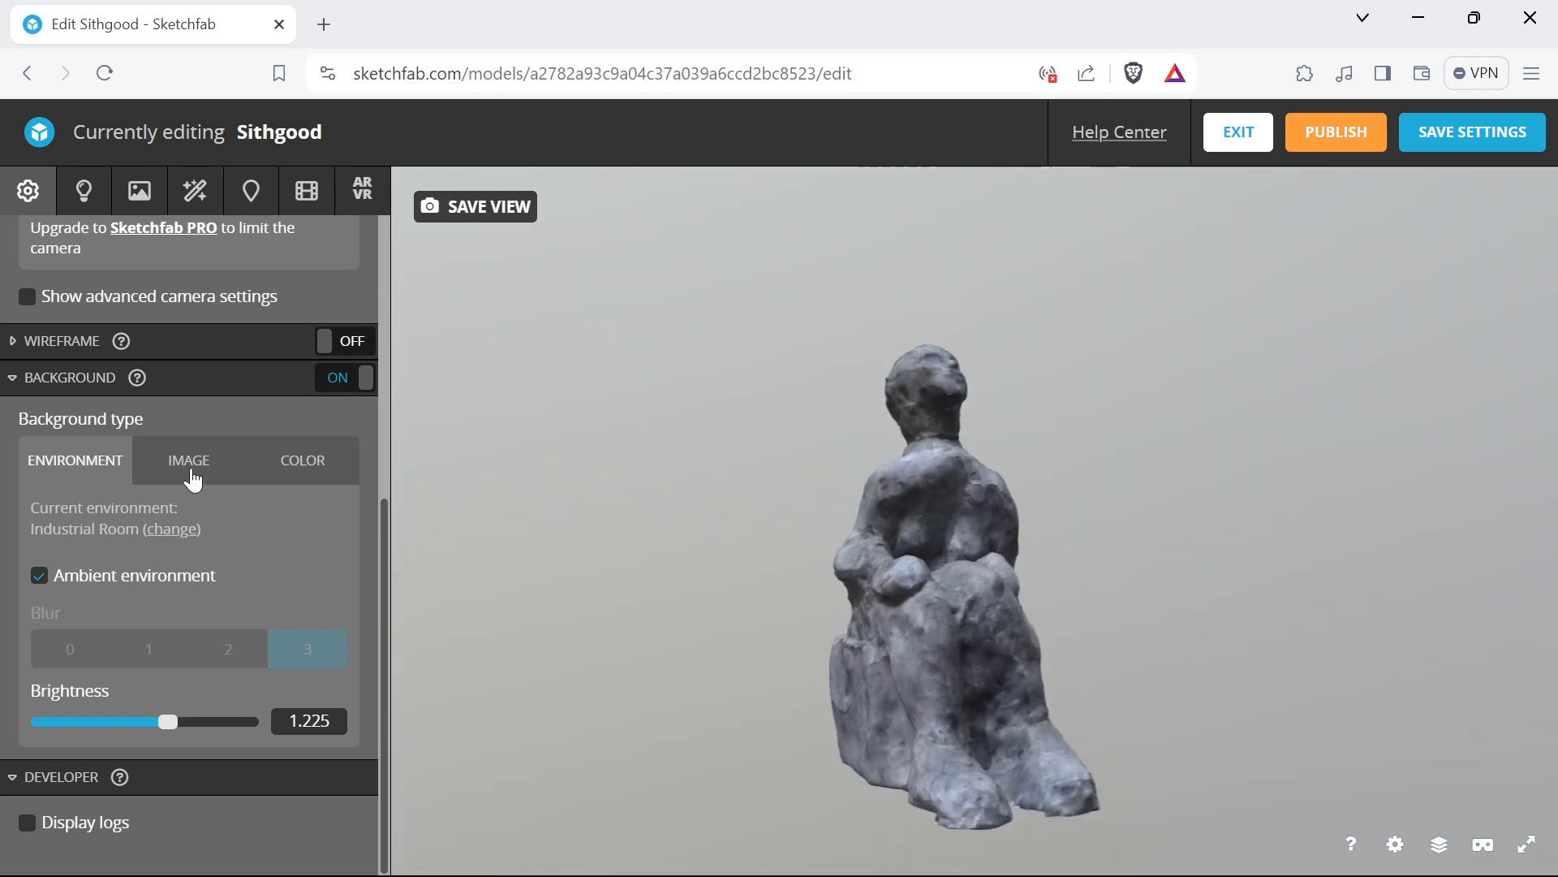
Switch the background back to a solid color and try grey #636363, purple #6B5C93 and red #FF0012
left_click(188, 460)
left_click(313, 431)
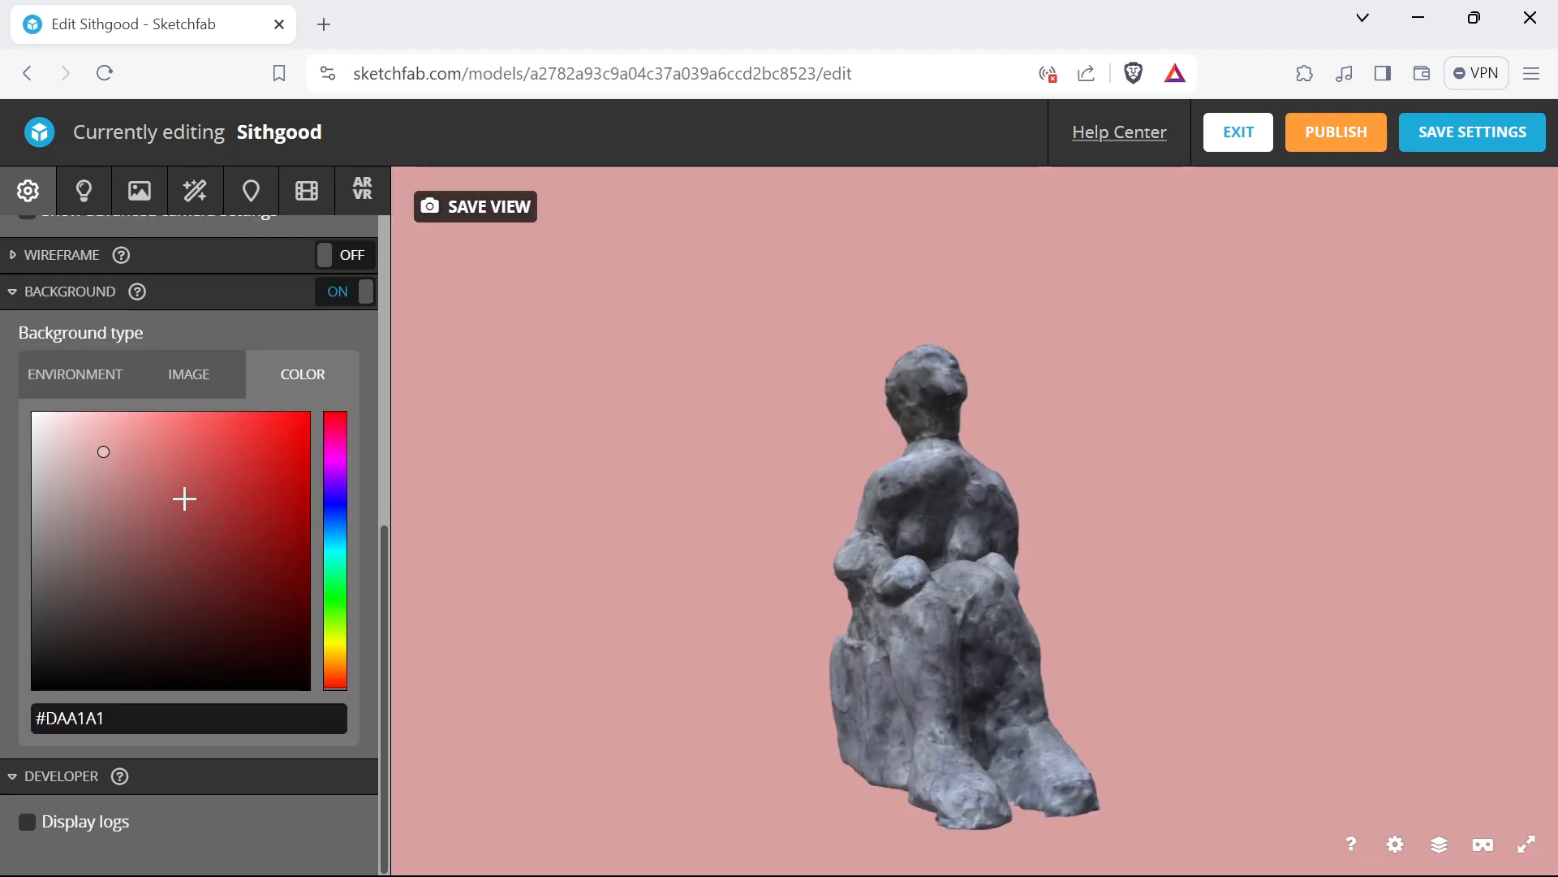
left_click_drag(185, 498, 4, 605)
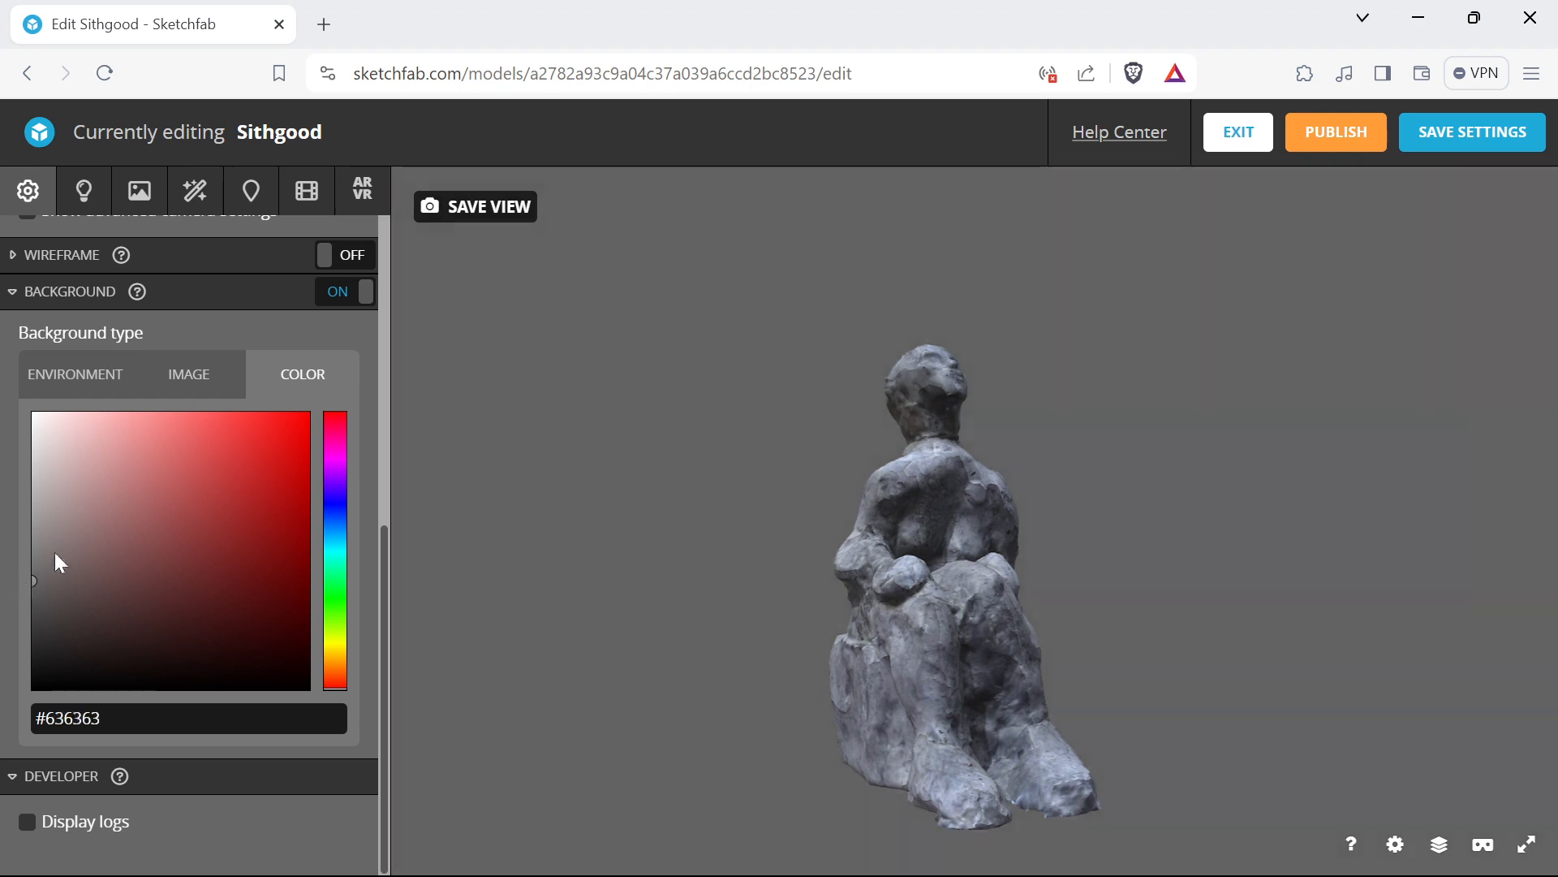
left_click_drag(59, 562, 136, 529)
left_click(336, 490)
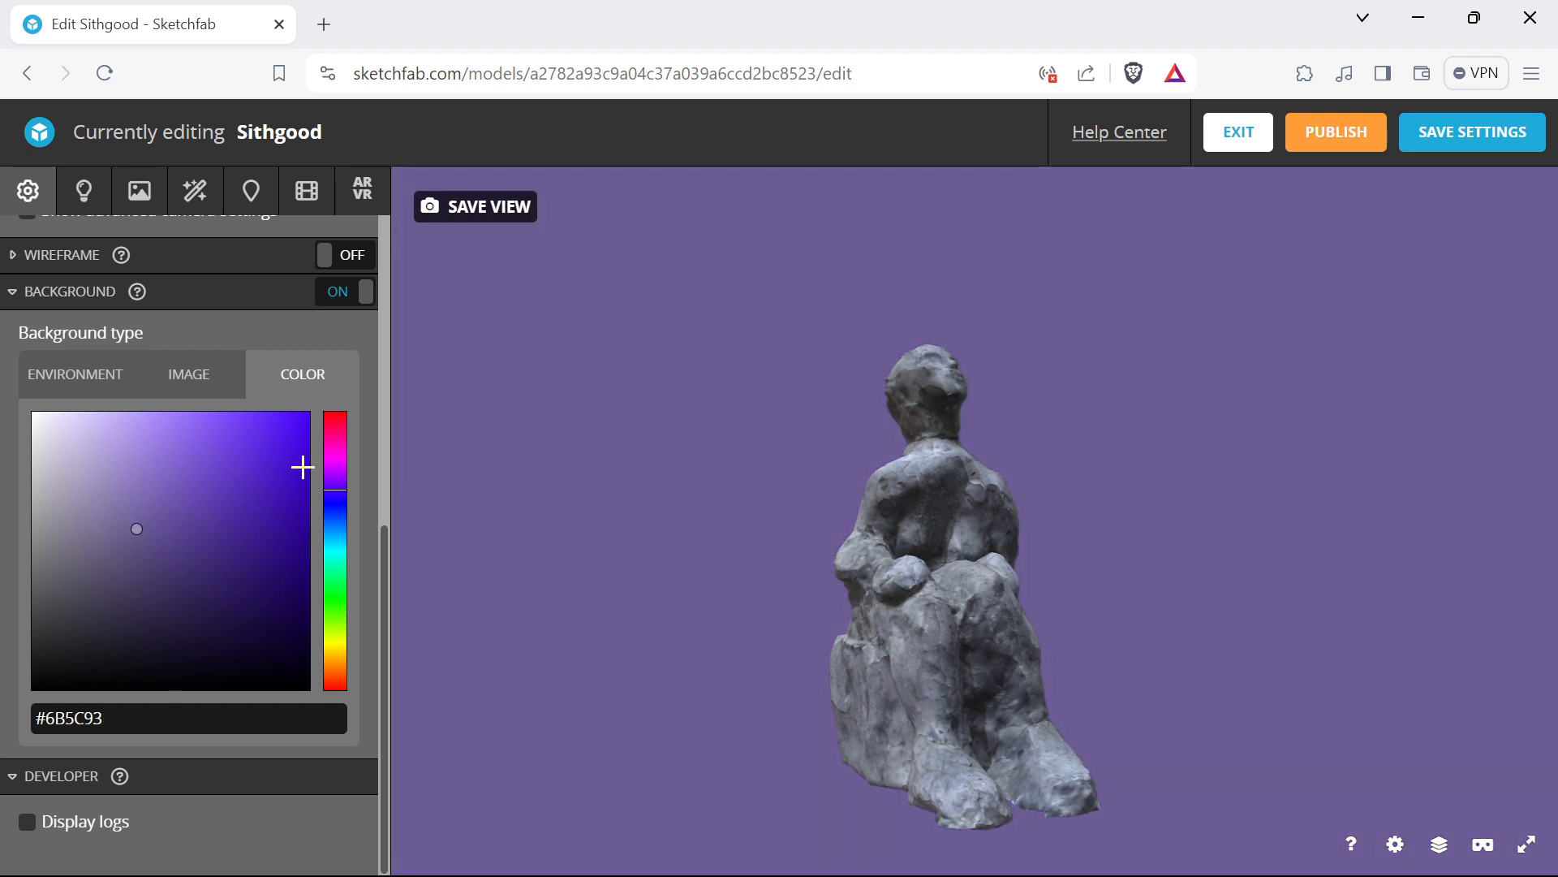
left_click(337, 428)
left_click_drag(223, 452, 341, 408)
left_click_drag(759, 478, 807, 477)
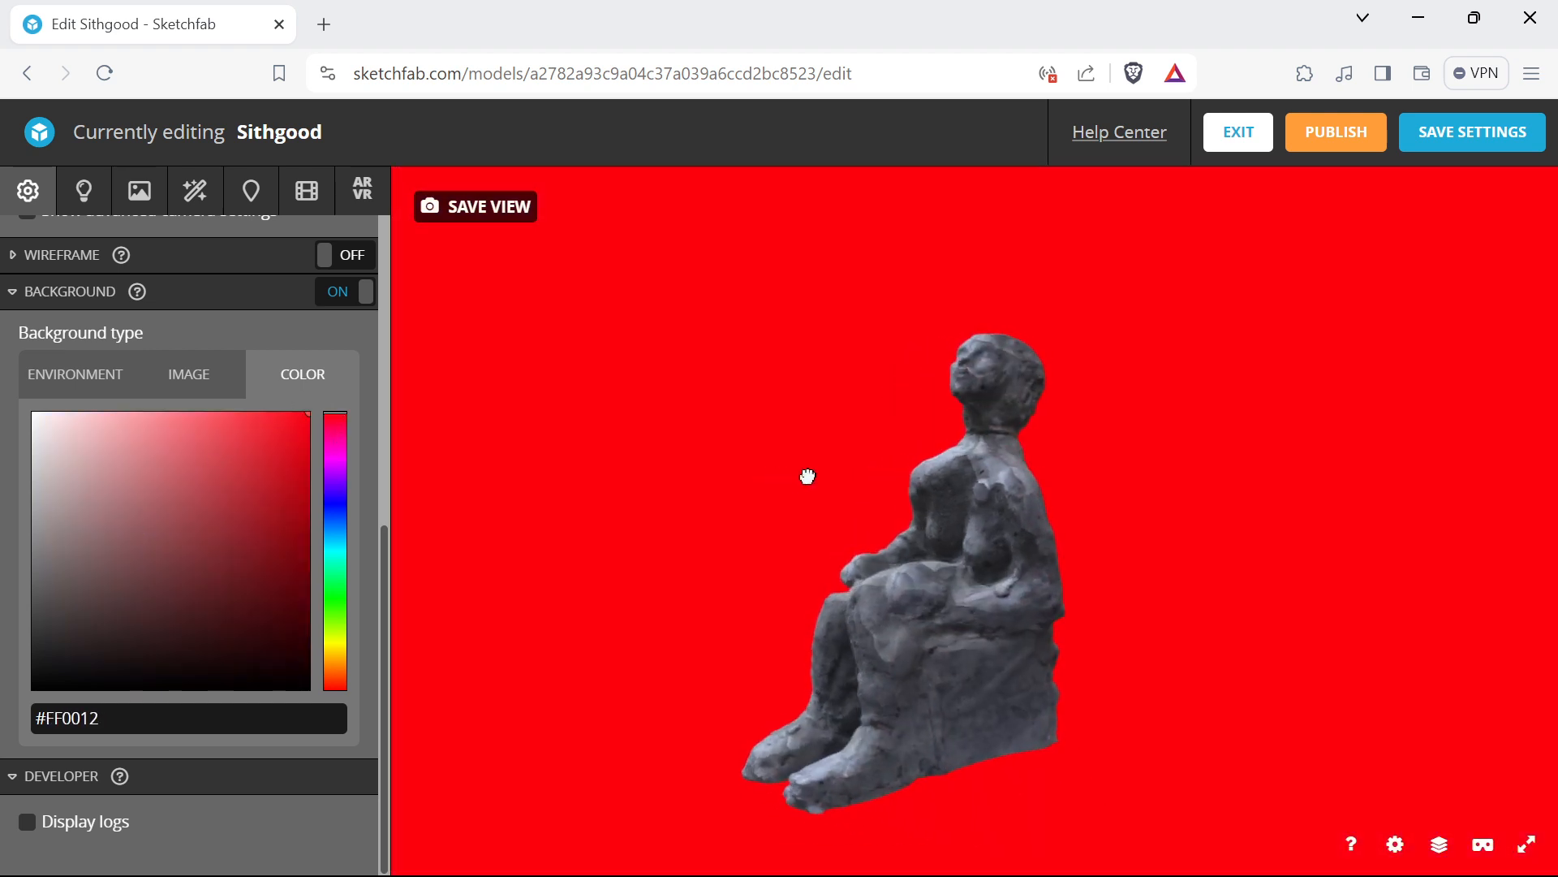
Set the solid background color to light grey #C8C8C8
left_click_drag(233, 460, 3, 472)
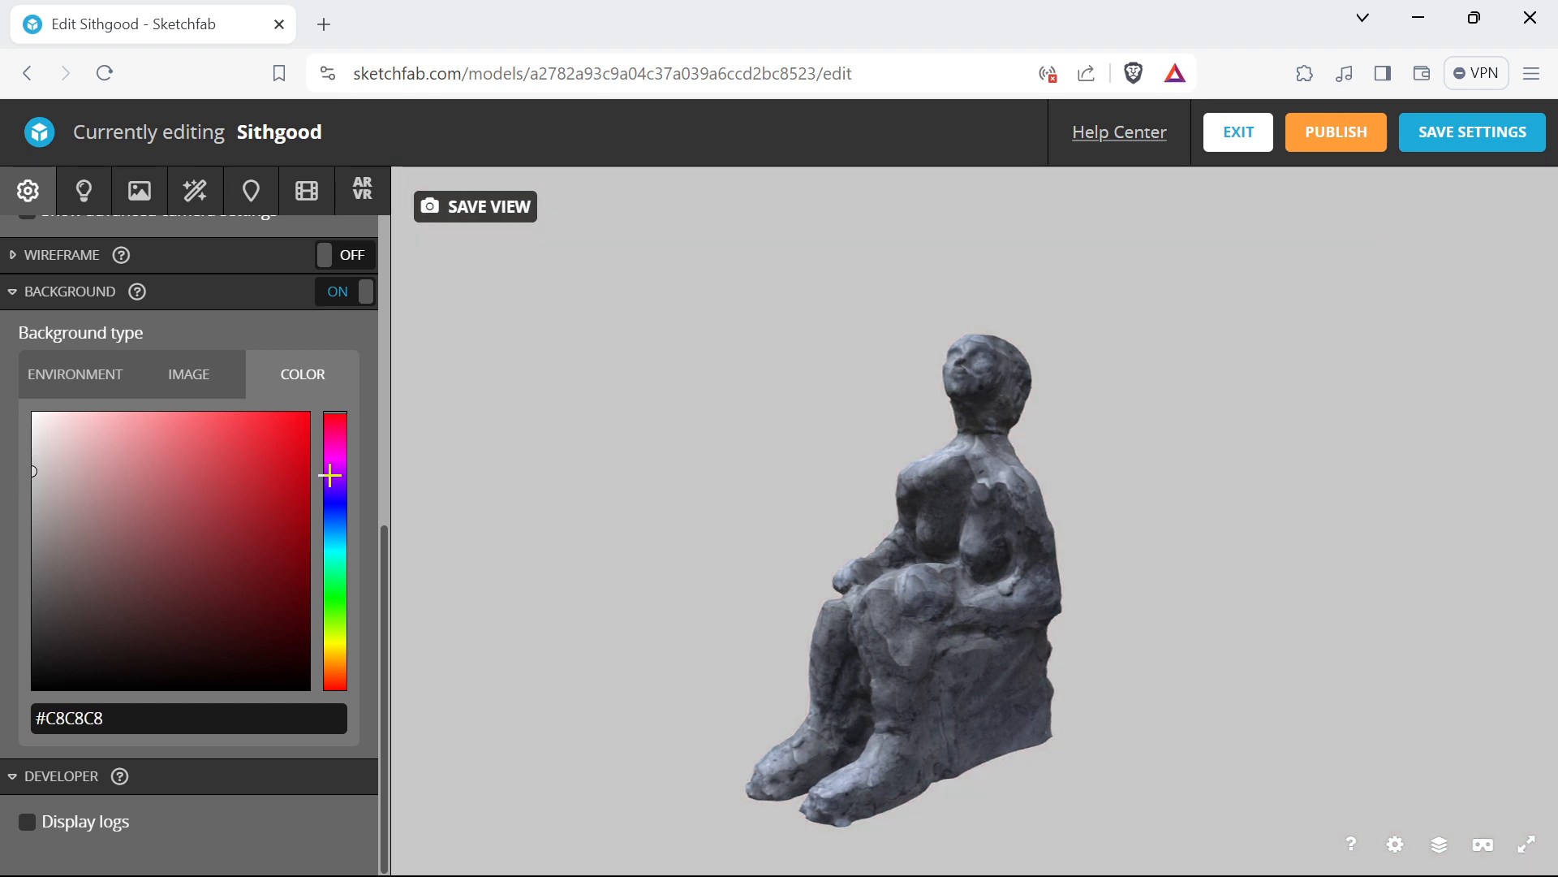
scroll(824, 480, "up", 5)
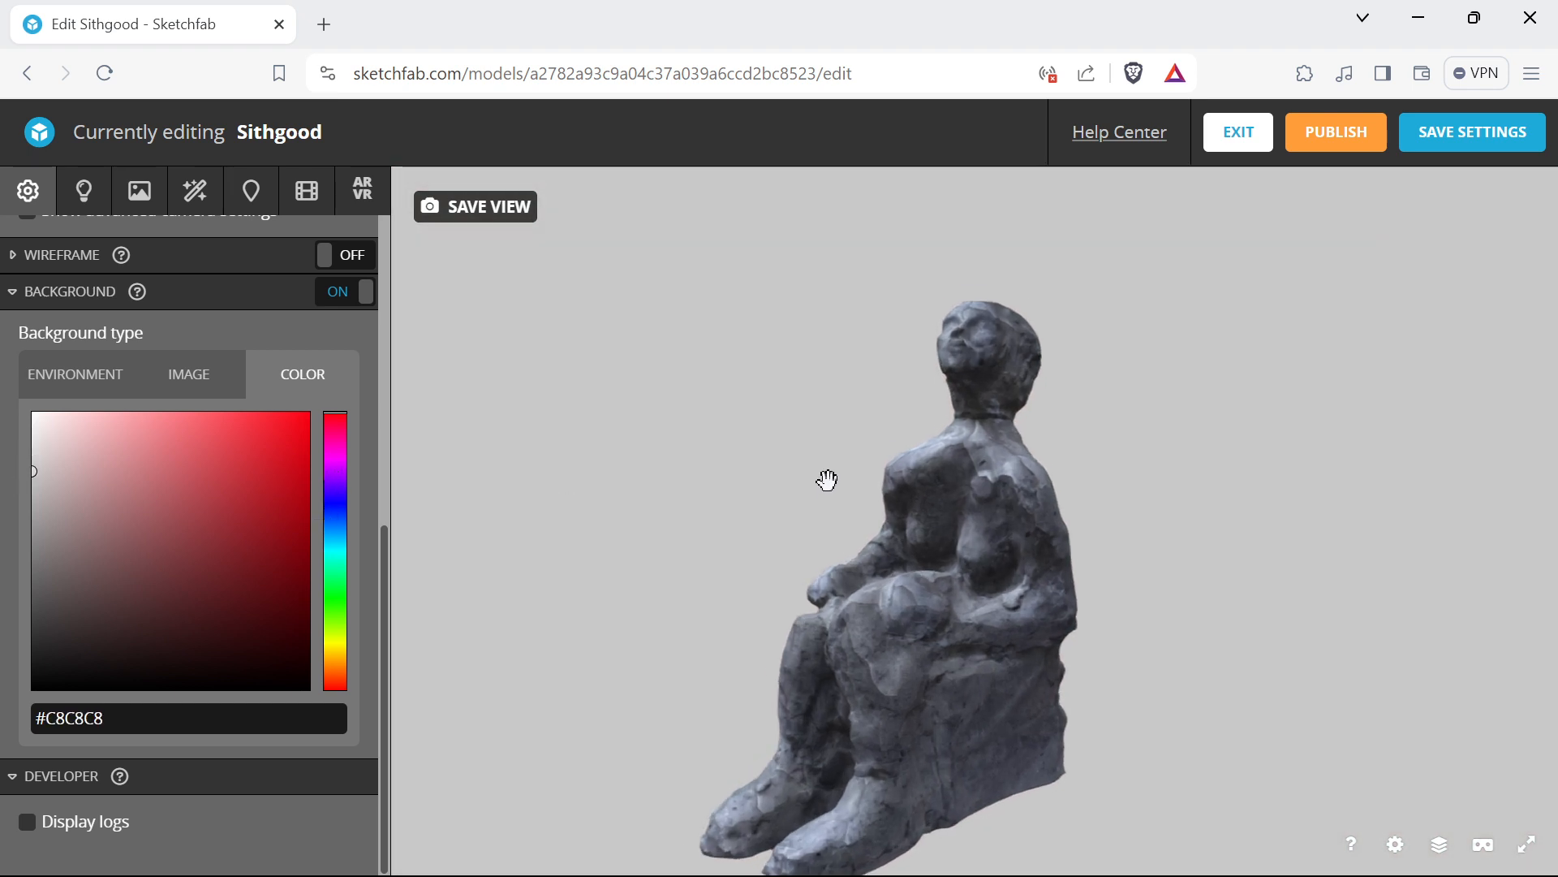
scroll(147, 452, "up", 7)
scroll(154, 430, "down", 4)
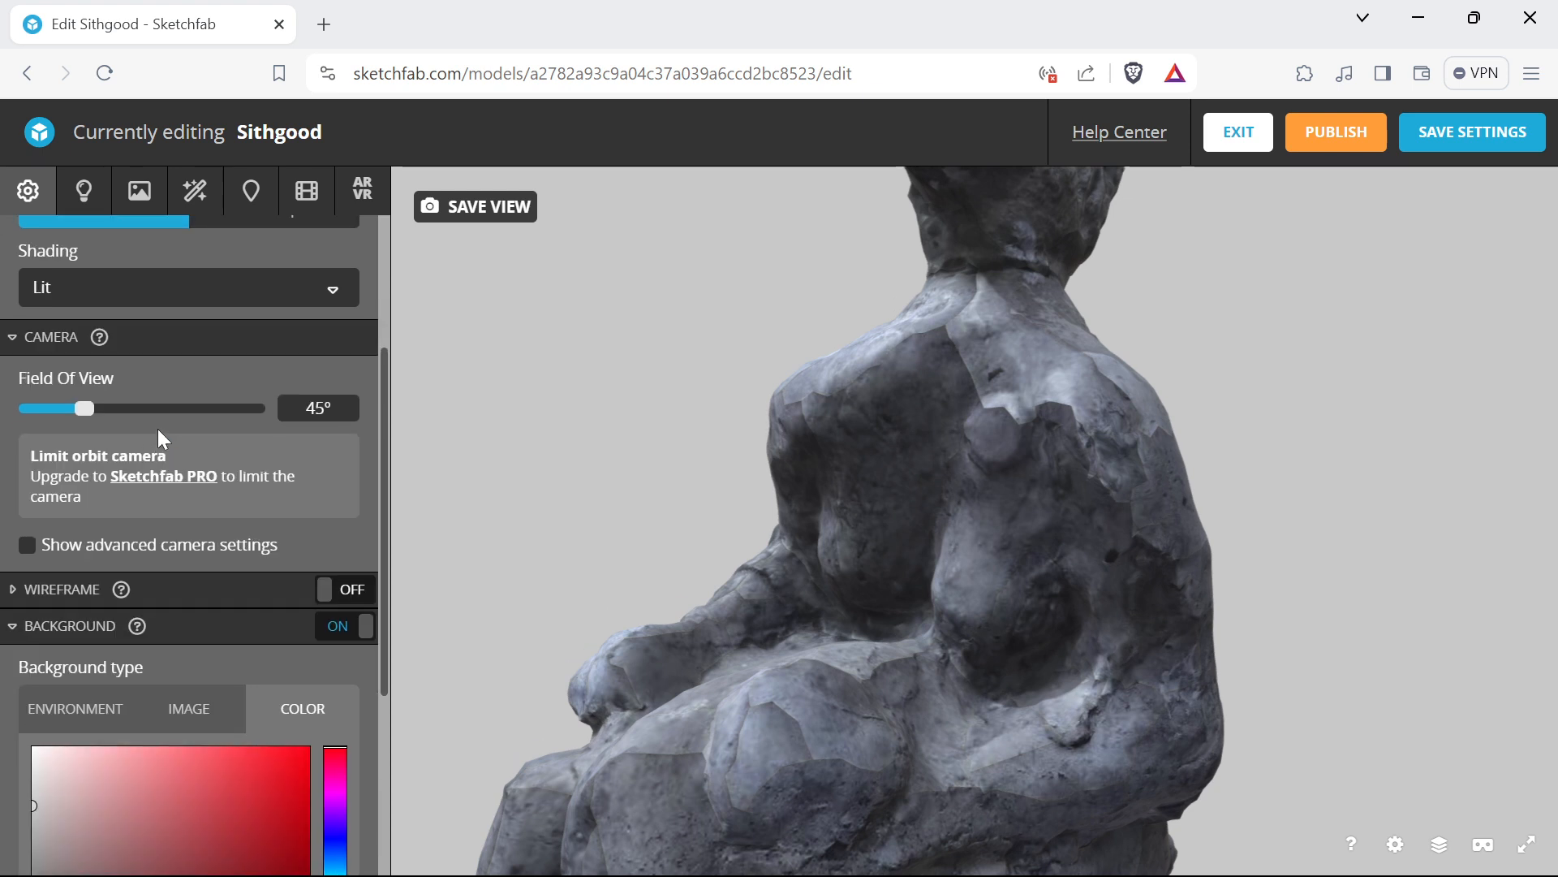
scroll(161, 428, "up", 3)
scroll(154, 410, "down", 3)
scroll(142, 390, "up", 4)
scroll(139, 390, "up", 2)
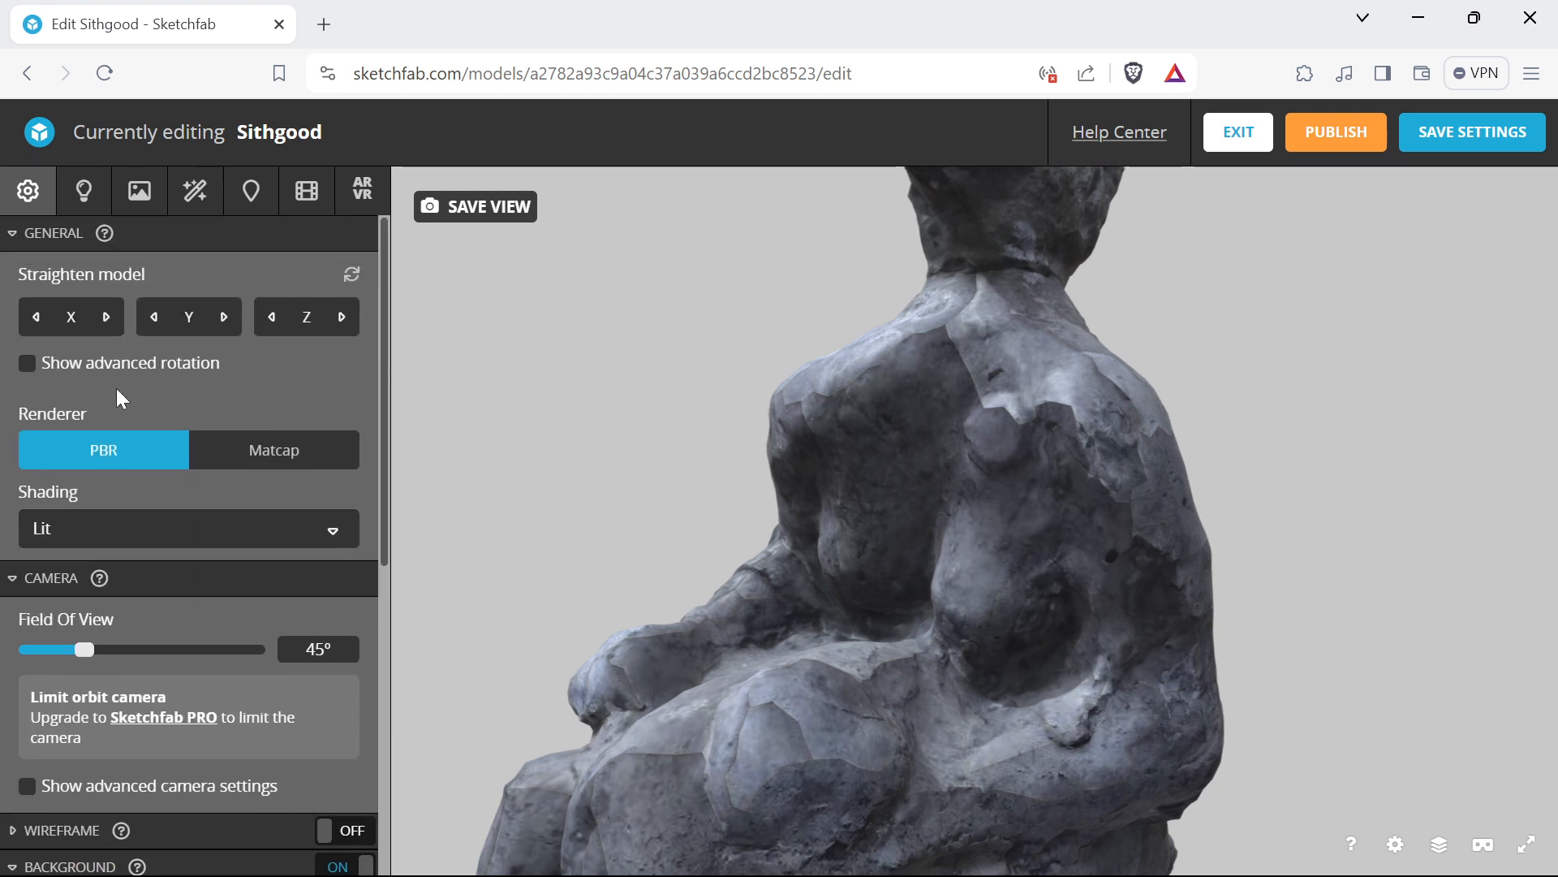
scroll(119, 400, "down", 4)
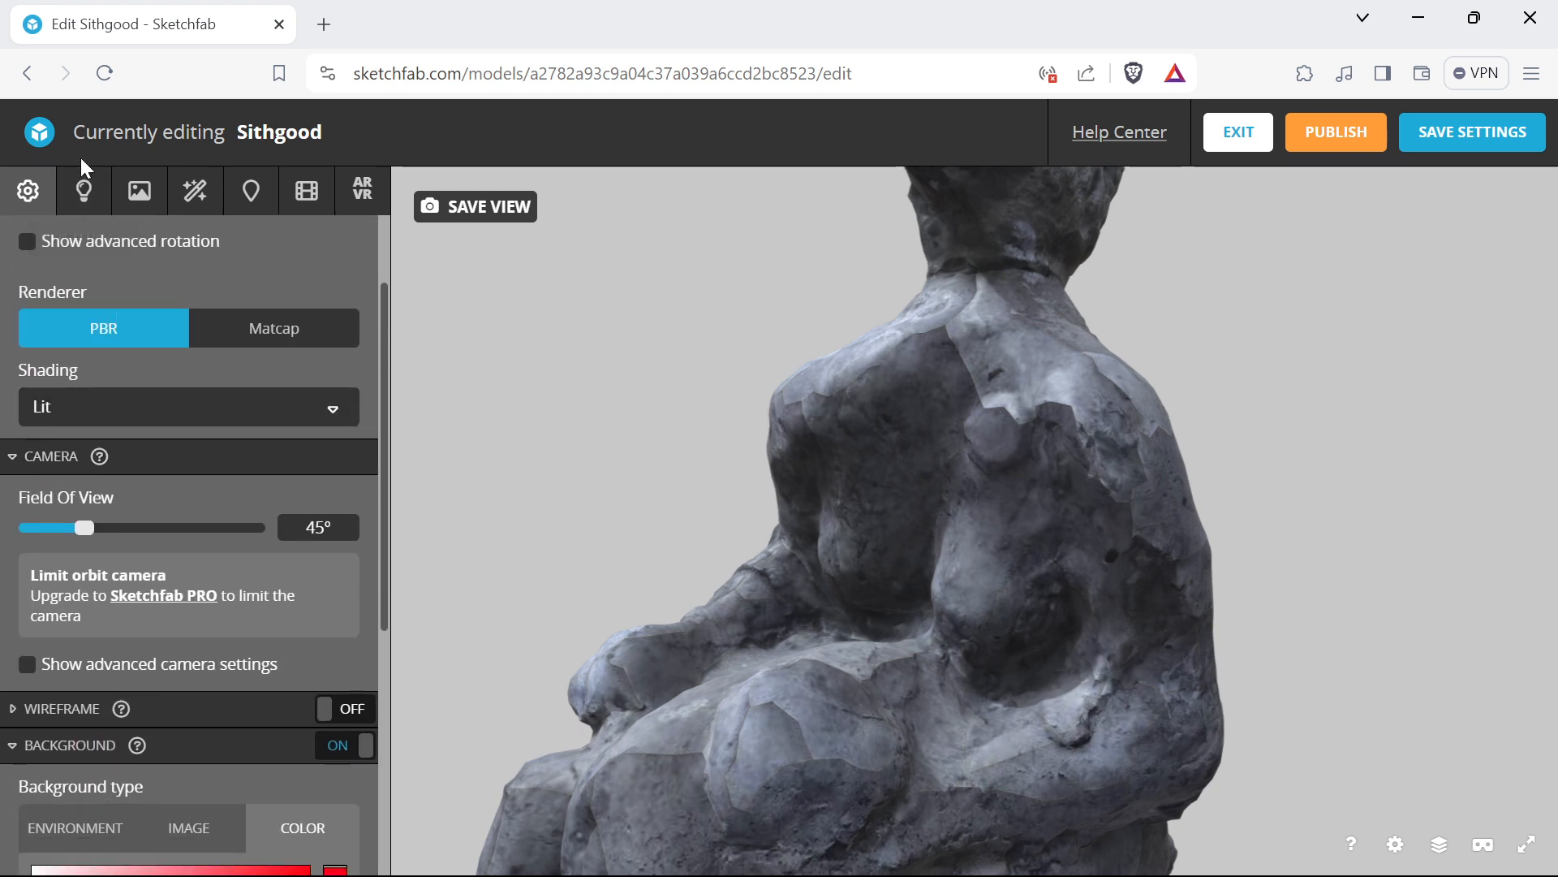
Lower the material's roughness factor slightly below 1 so the statue looks a little shinier
left_click(138, 190)
scroll(162, 621, "up", 1)
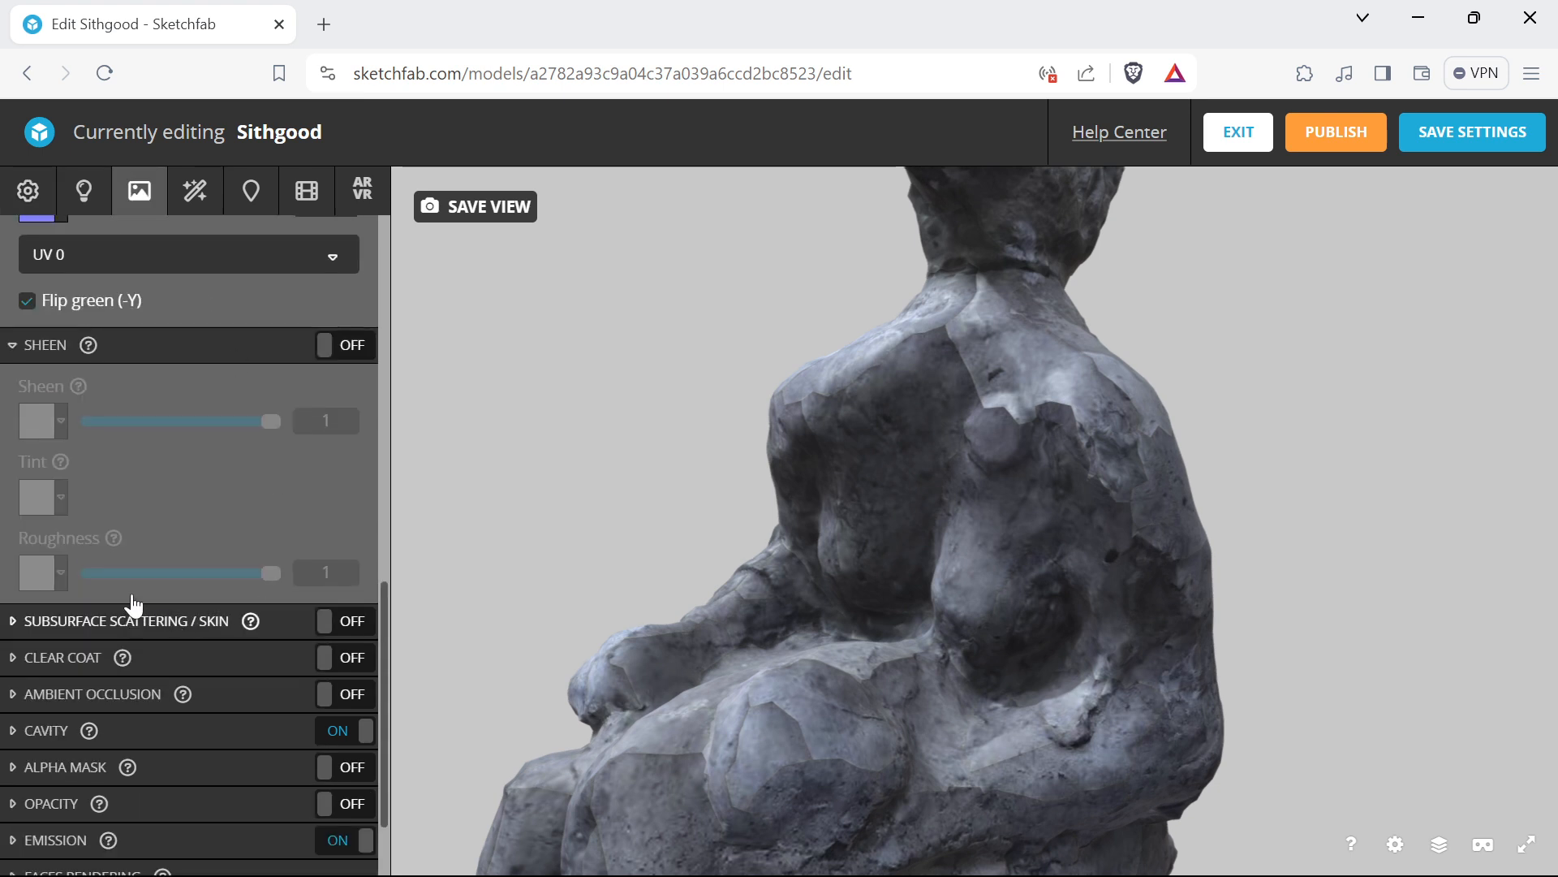
scroll(125, 568, "down", 2)
scroll(134, 495, "up", 5)
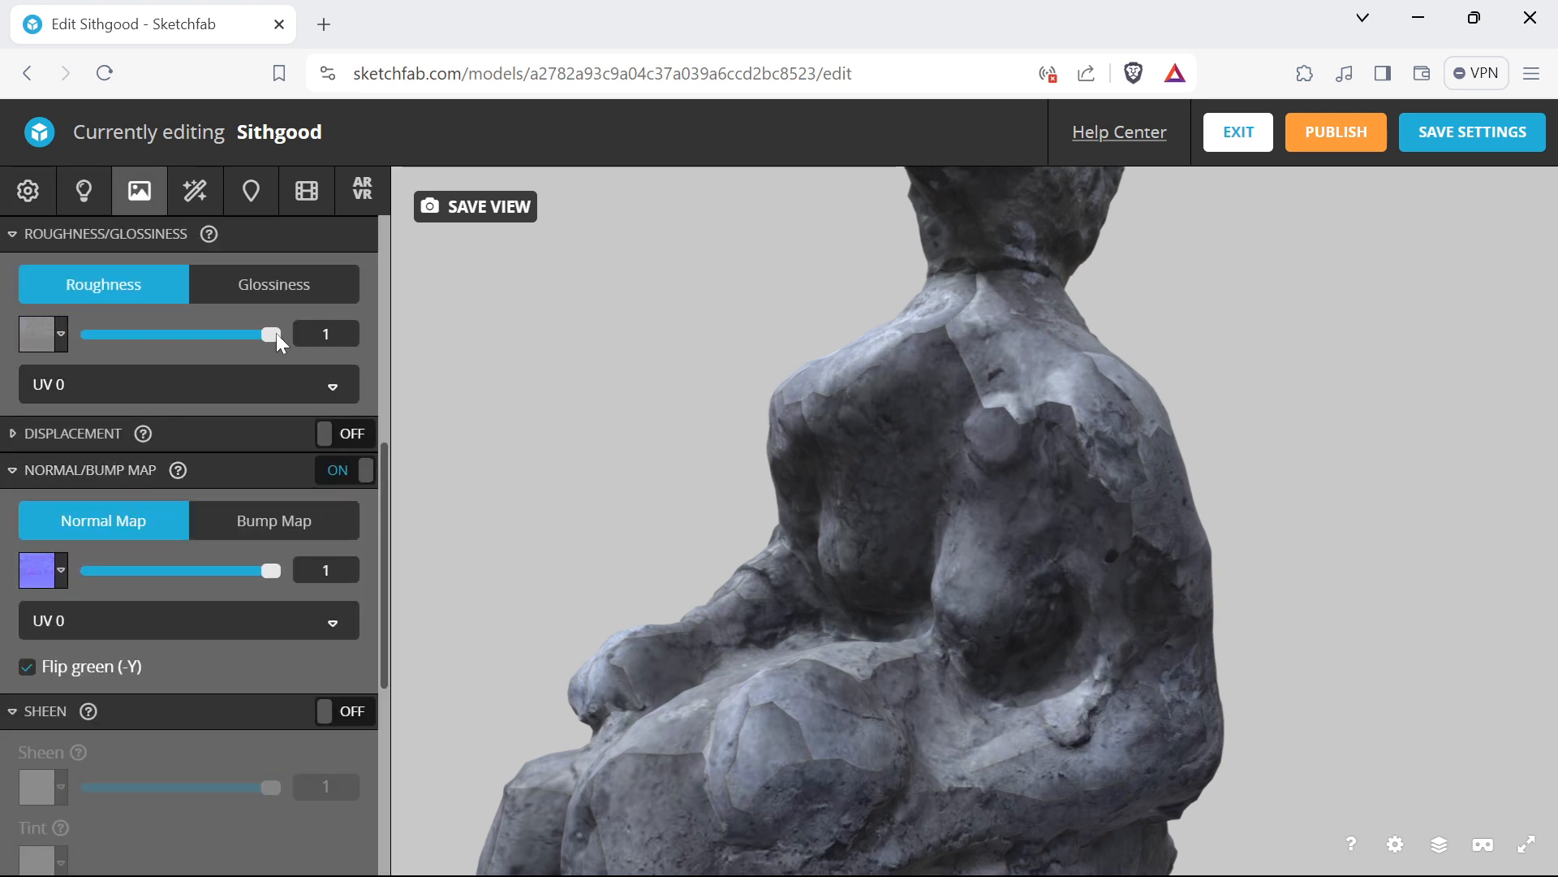
left_click_drag(276, 333, 247, 376)
scroll(132, 654, "down", 3)
scroll(181, 678, "down", 5)
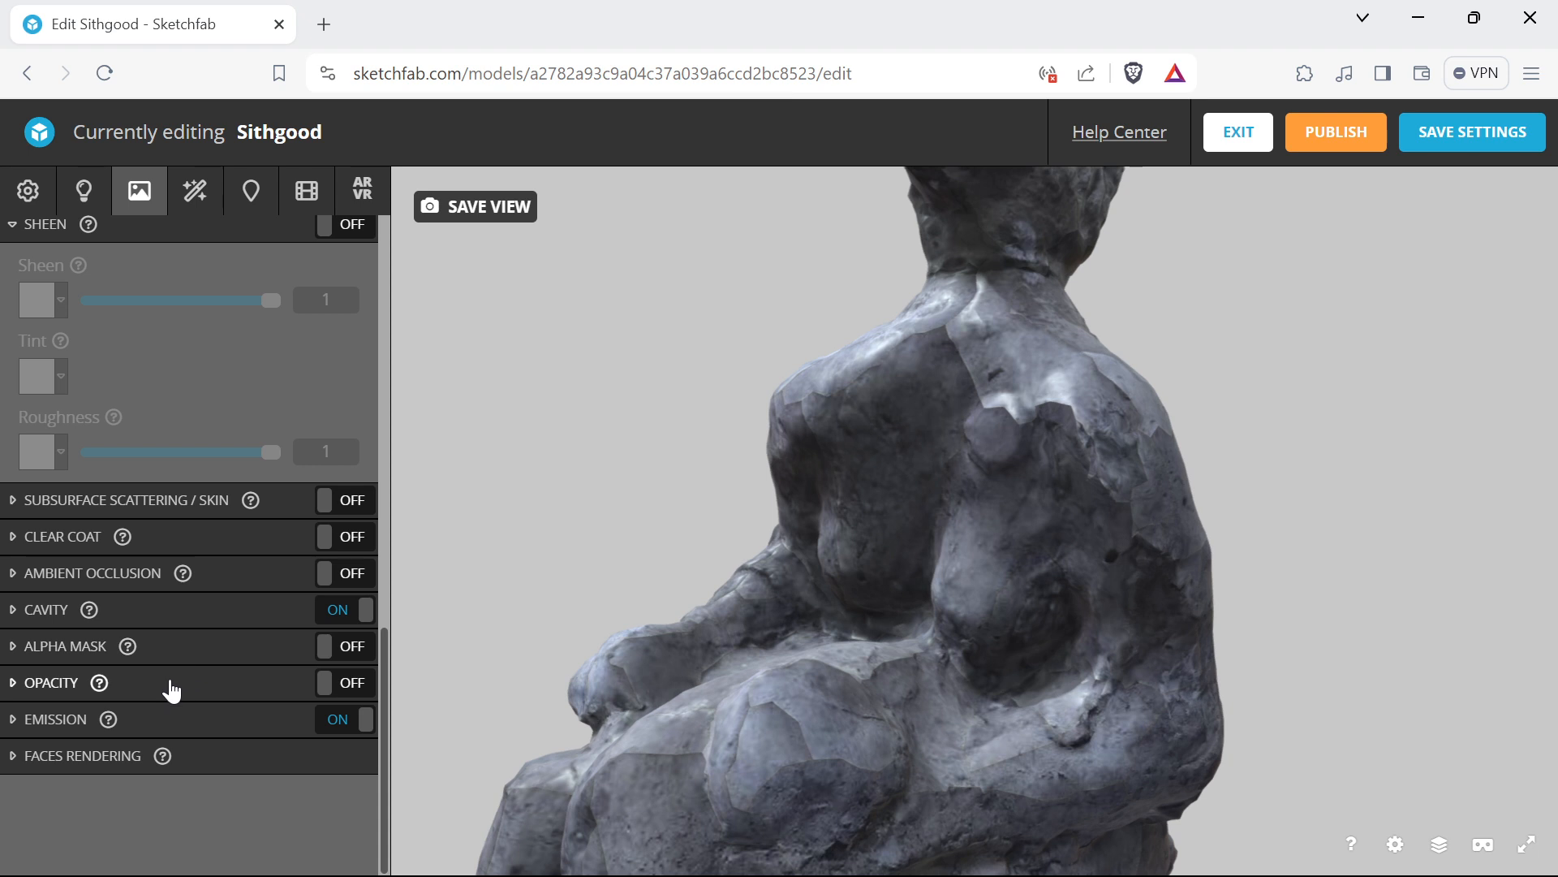
Turn off the material's Normal/Bump Map and compare the statue from several angles
scroll(174, 682, "up", 3)
scroll(295, 409, "up", 2)
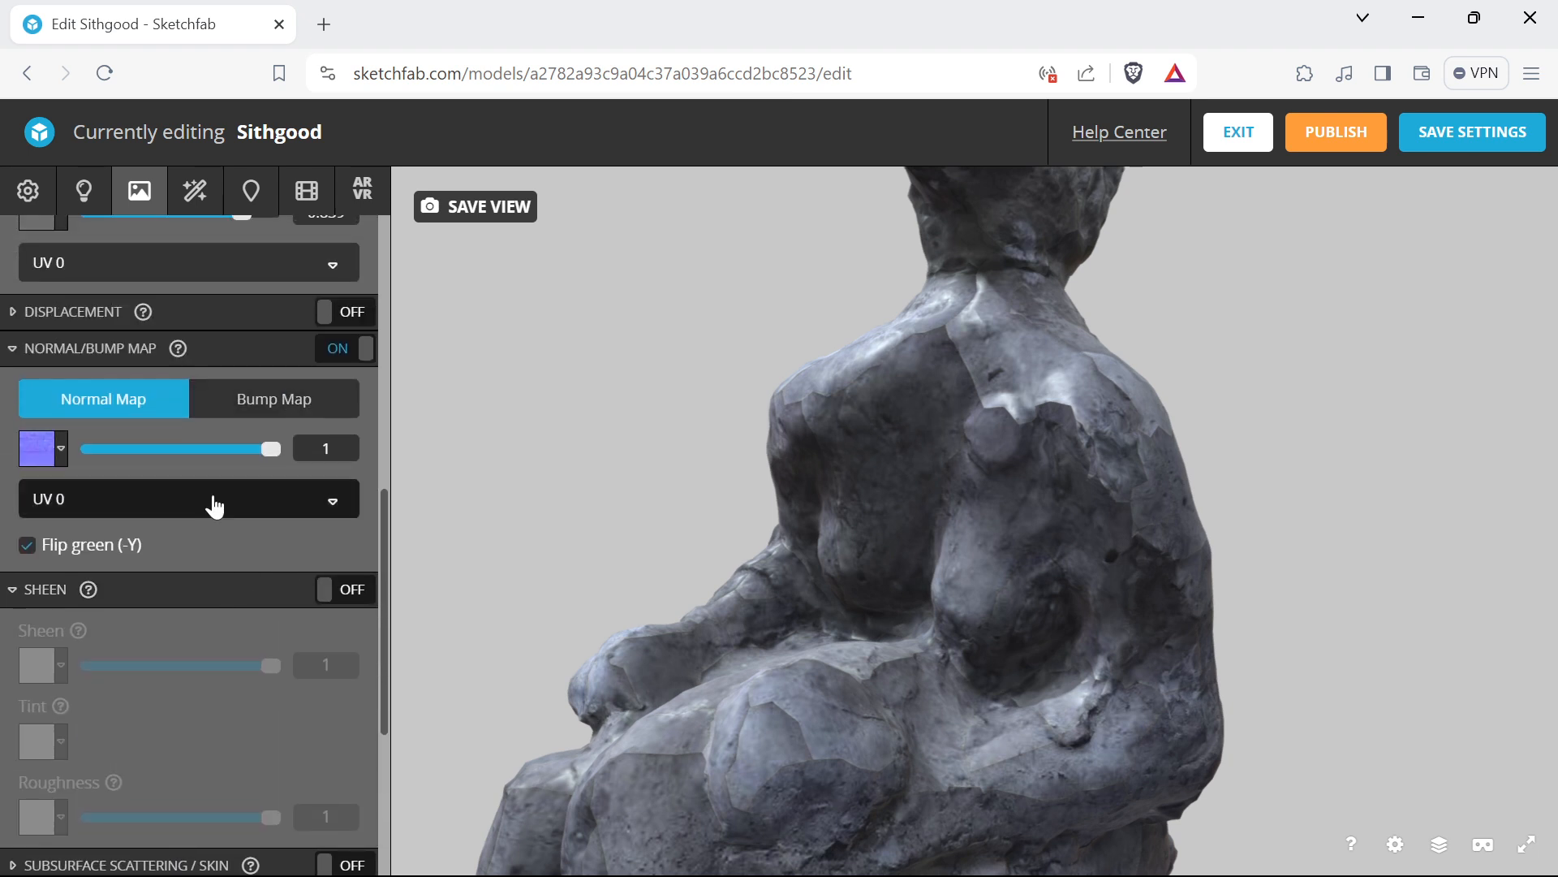
left_click(325, 355)
mouse_move(569, 527)
left_mouse_down()
mouse_move(734, 636)
mouse_move(1016, 619)
mouse_move(971, 557)
mouse_move(626, 630)
mouse_move(678, 630)
mouse_move(566, 631)
mouse_move(712, 591)
mouse_move(695, 601)
mouse_move(779, 647)
left_mouse_up()
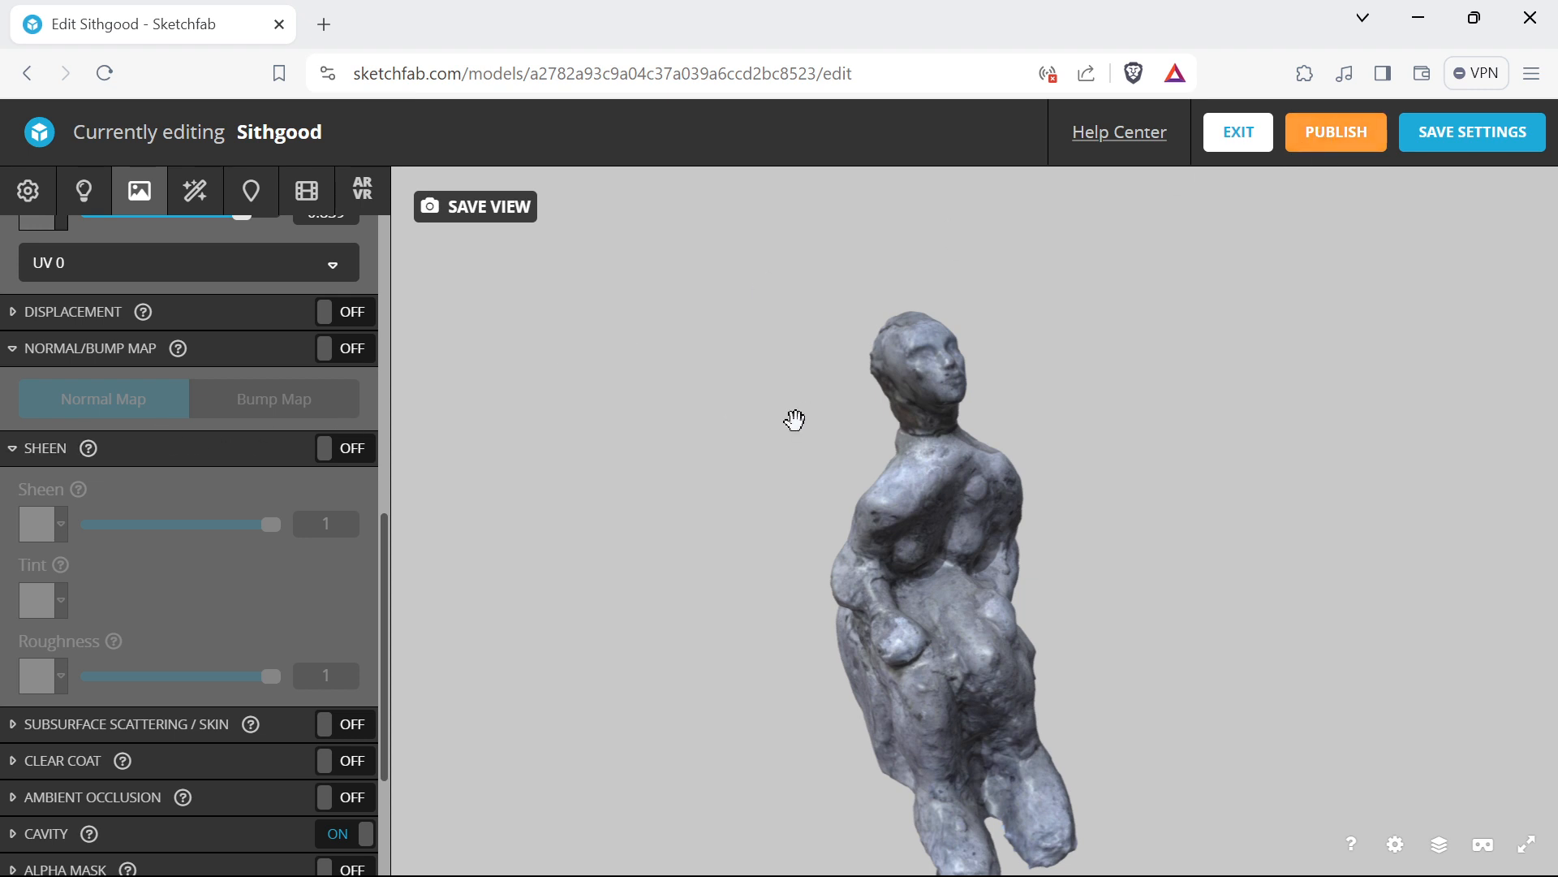
mouse_move(961, 479)
left_mouse_down()
mouse_move(825, 581)
mouse_move(869, 570)
mouse_move(838, 554)
left_mouse_up()
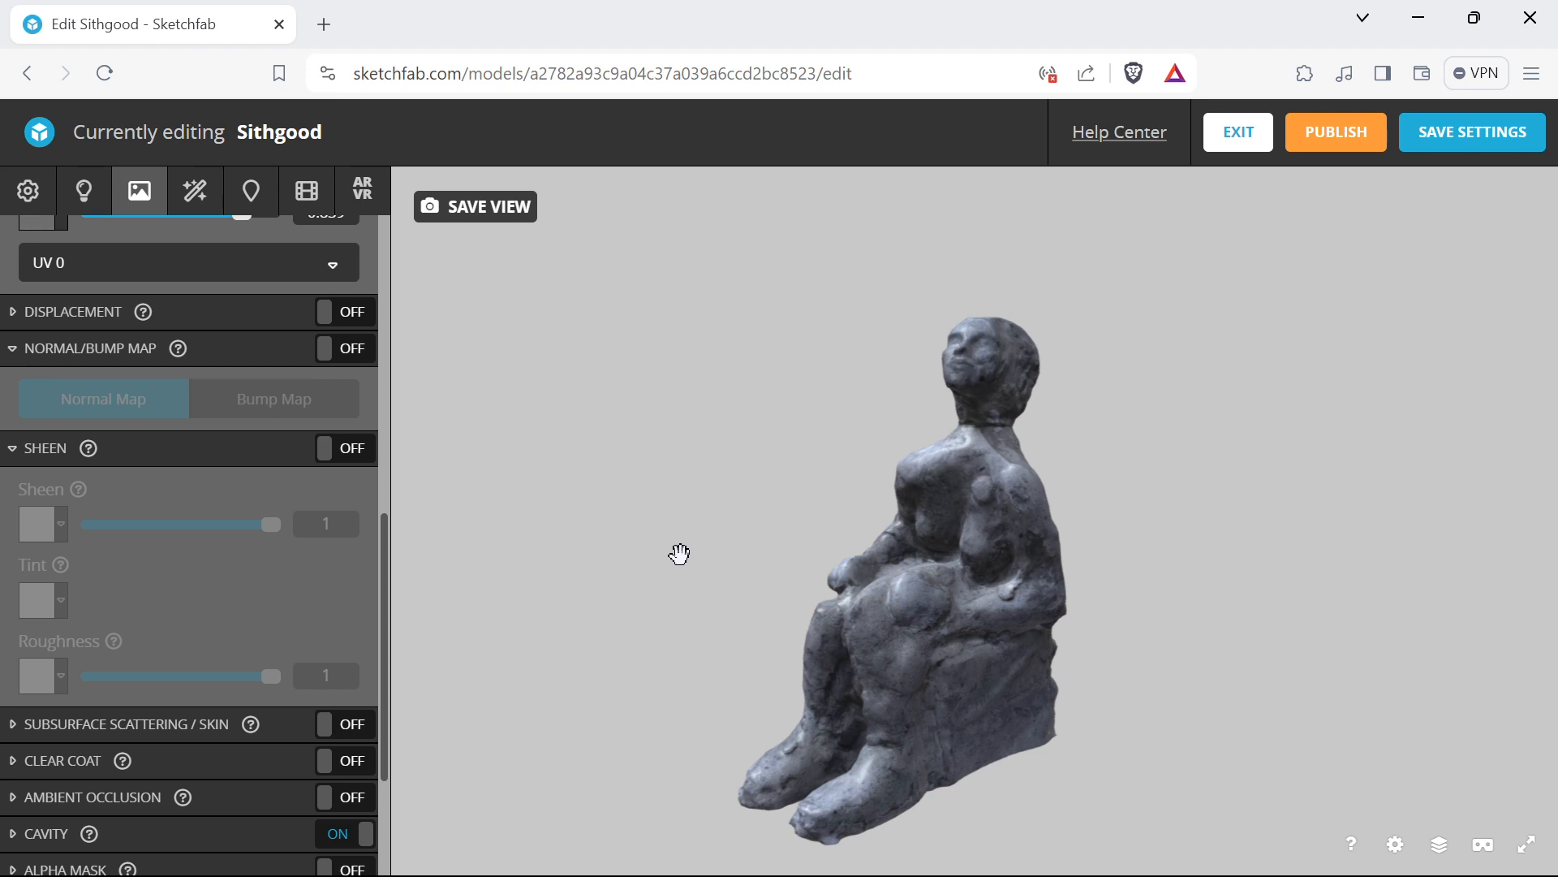
mouse_move(333, 865)
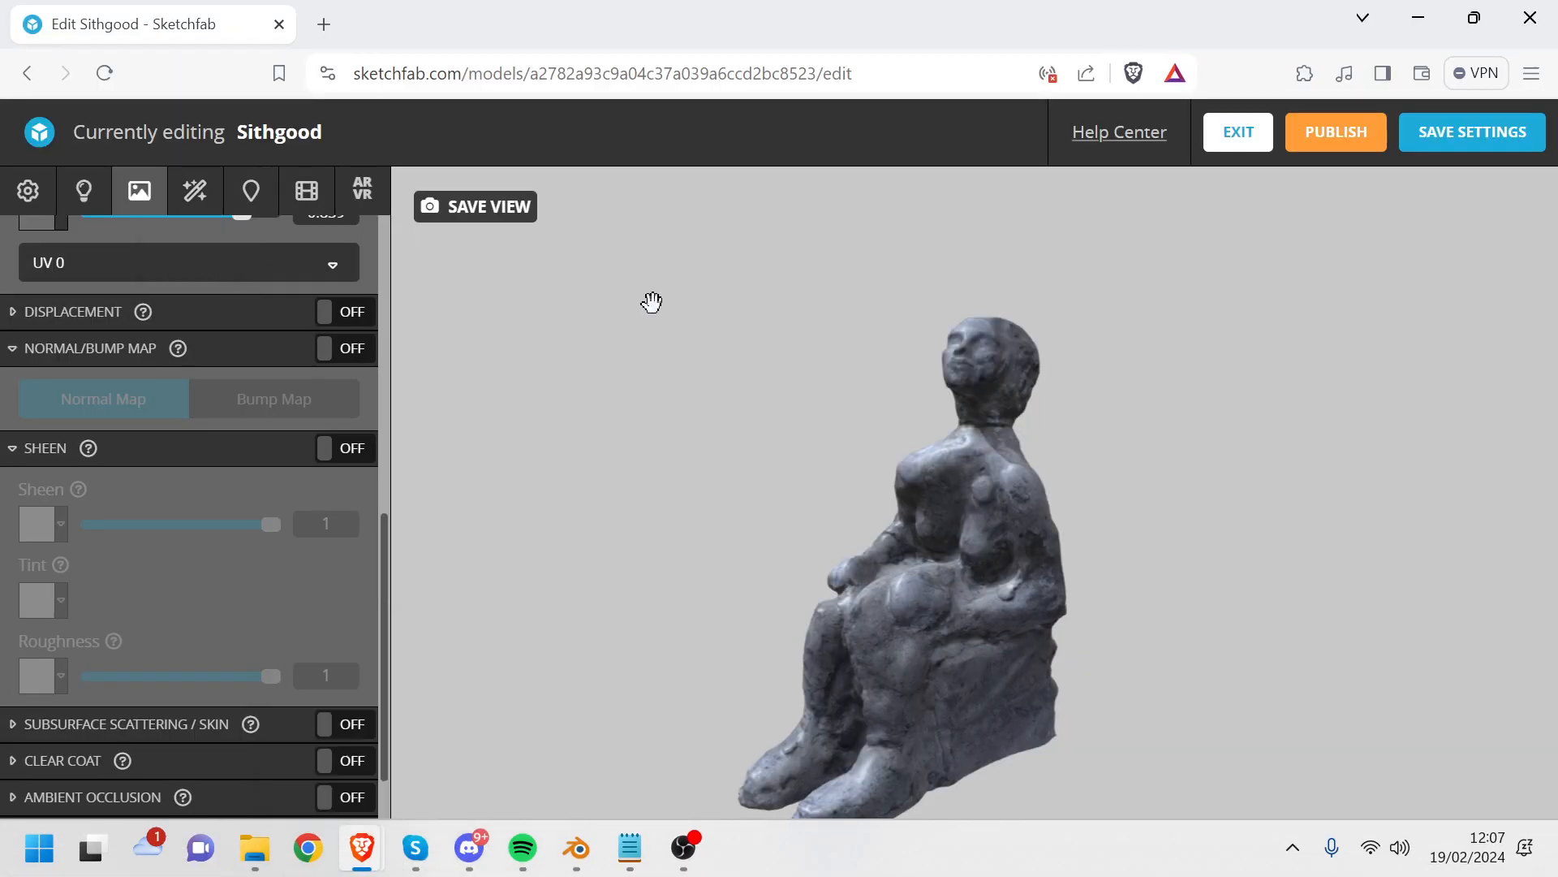
left_click(29, 73)
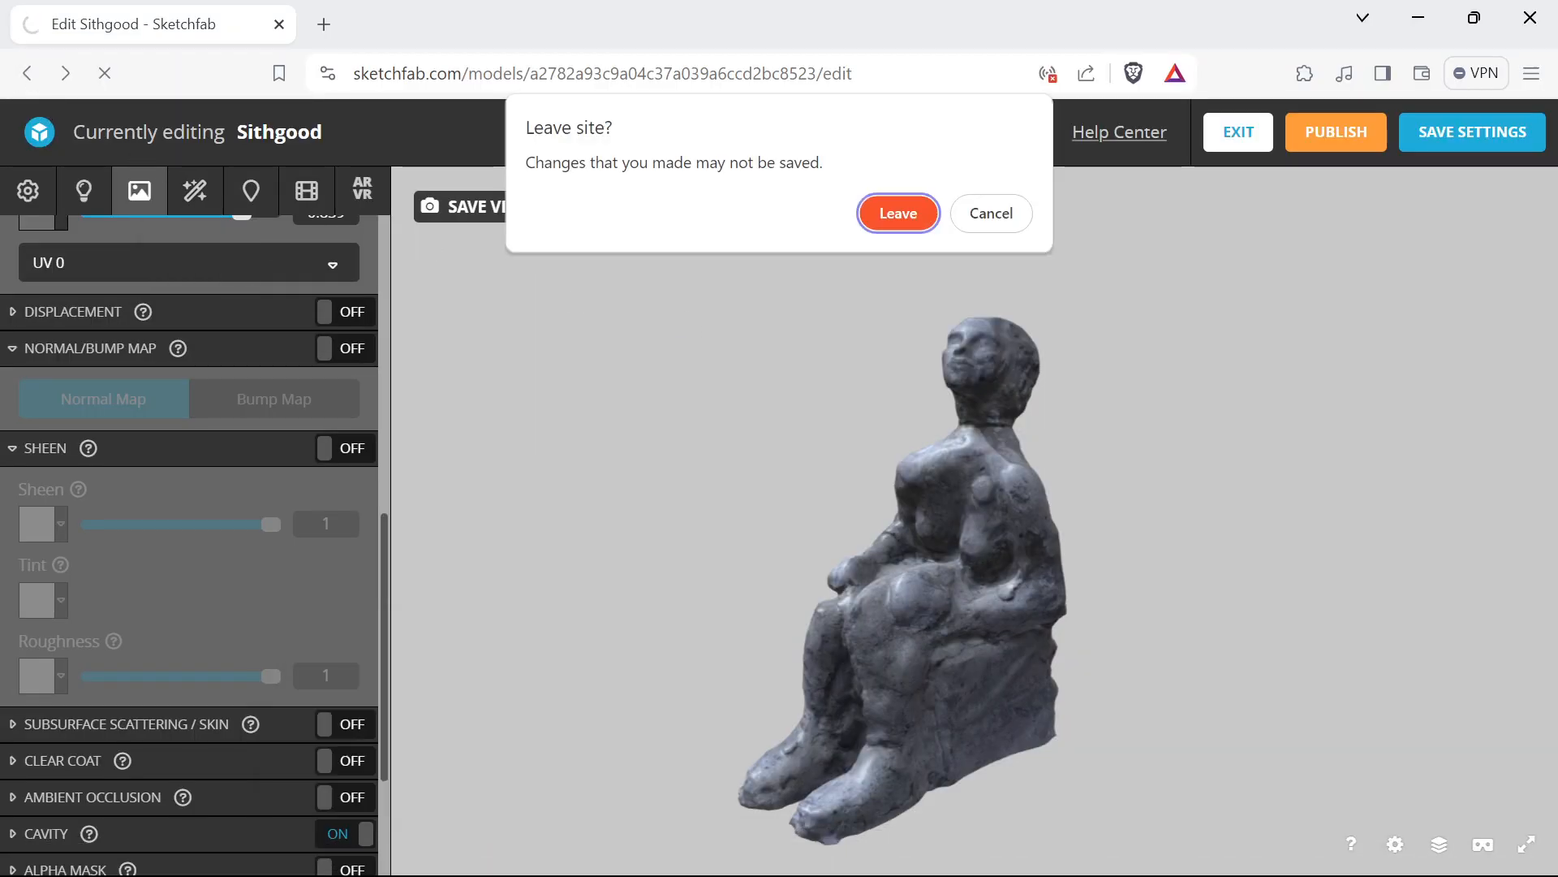
left_click(991, 213)
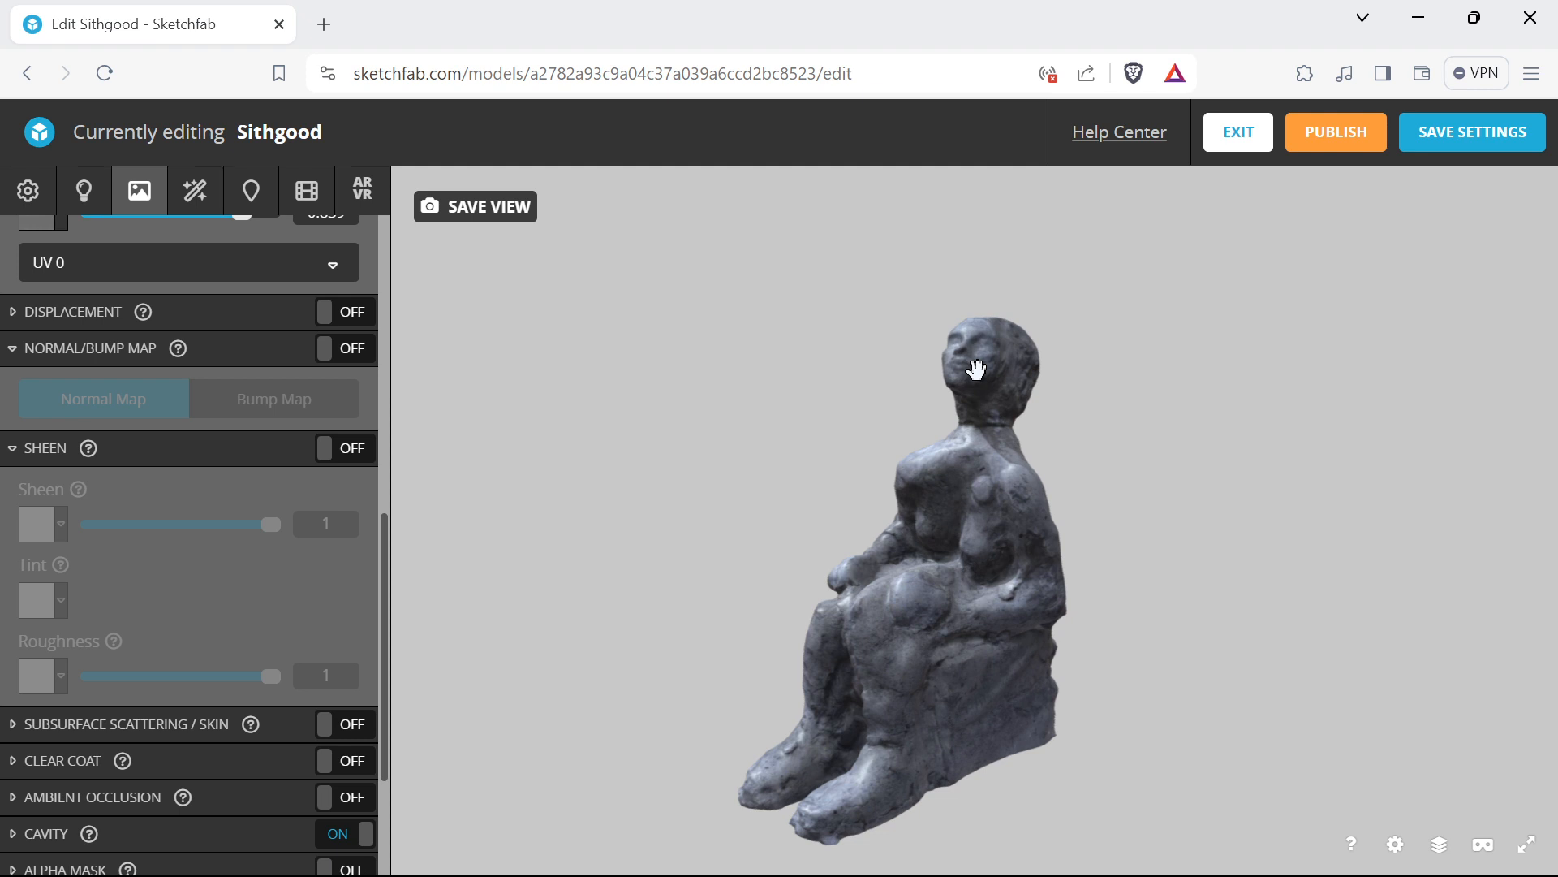
Take a closer look at the statue, switch to Blender and select the statue mesh there
mouse_move(925, 438)
left_mouse_down()
mouse_move(1005, 452)
mouse_move(849, 519)
mouse_move(915, 504)
mouse_move(880, 428)
mouse_move(939, 414)
mouse_move(765, 425)
mouse_move(1027, 434)
left_mouse_up()
scroll(940, 414, "up", 3)
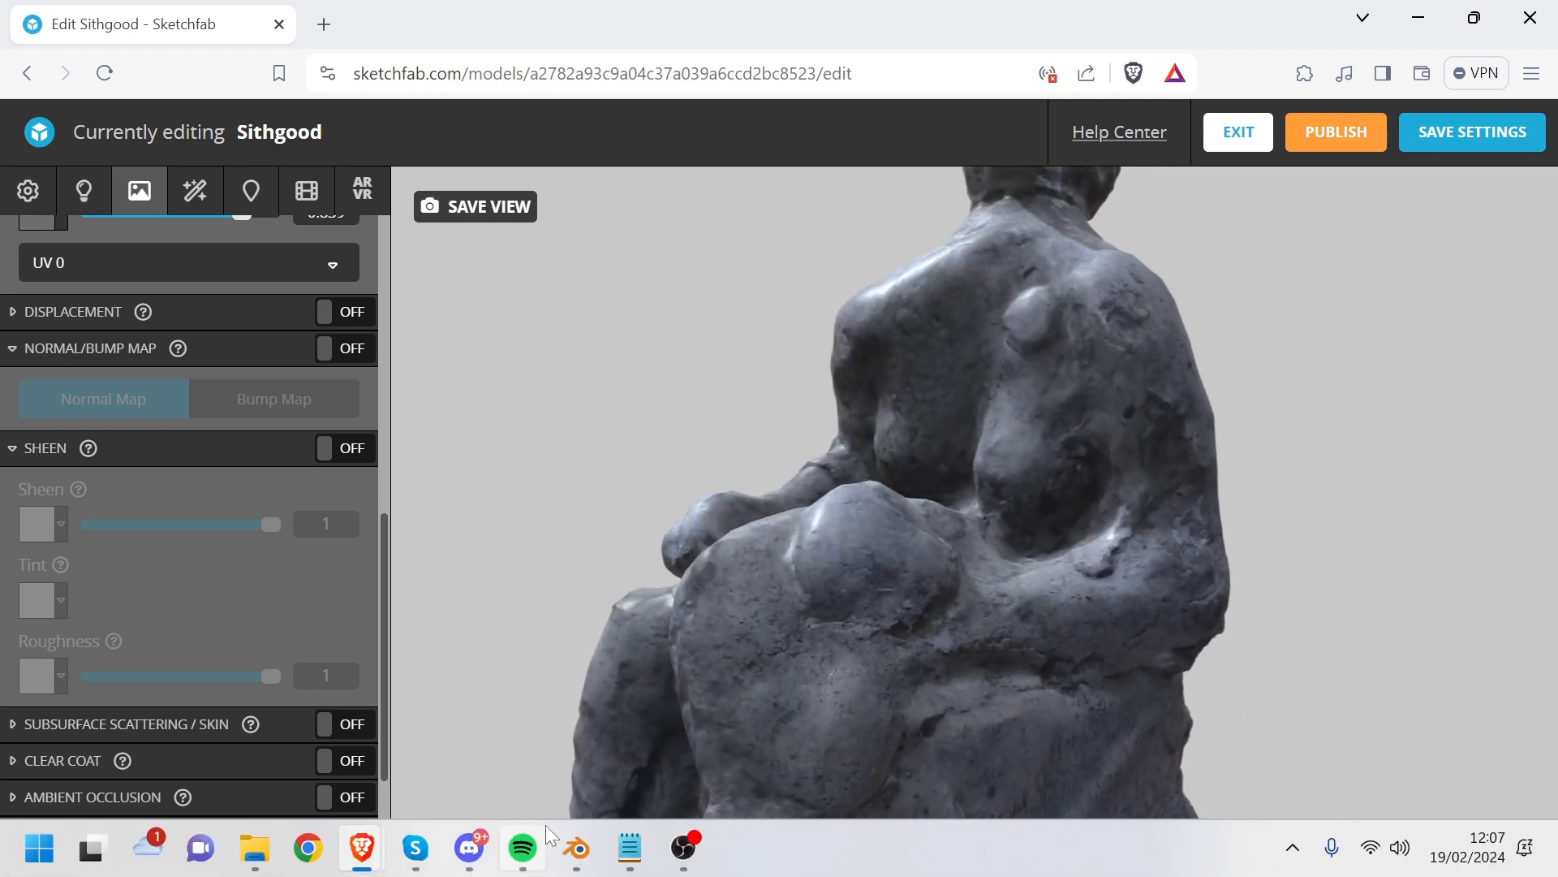
left_click(592, 850)
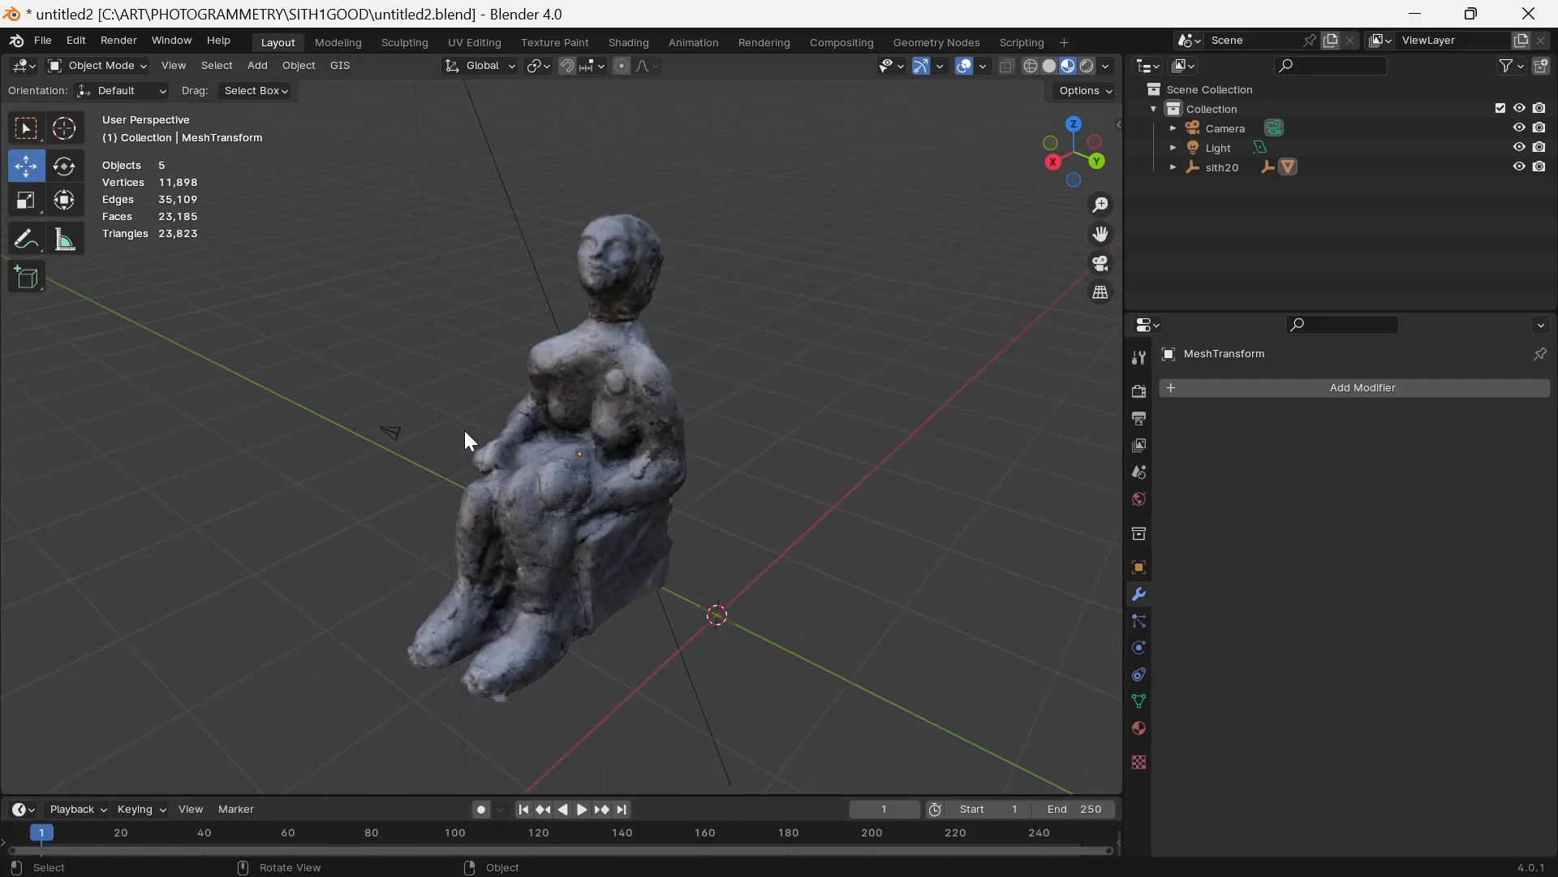
left_click(593, 313)
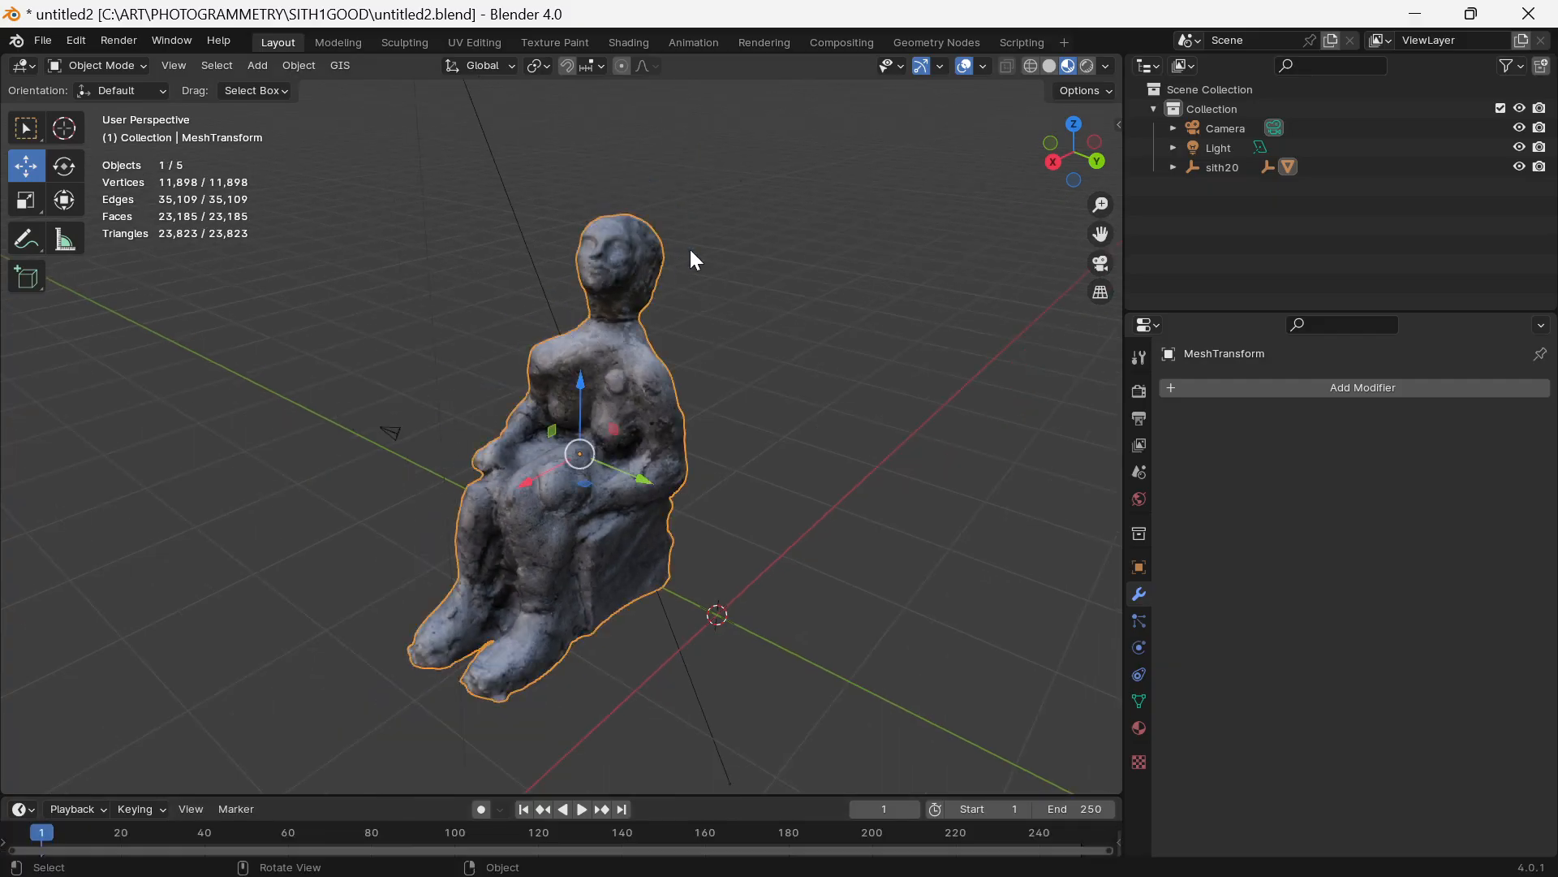
left_click(407, 295)
left_click(586, 255)
Open the recent file untitled3.blend in Blender
left_click(41, 40)
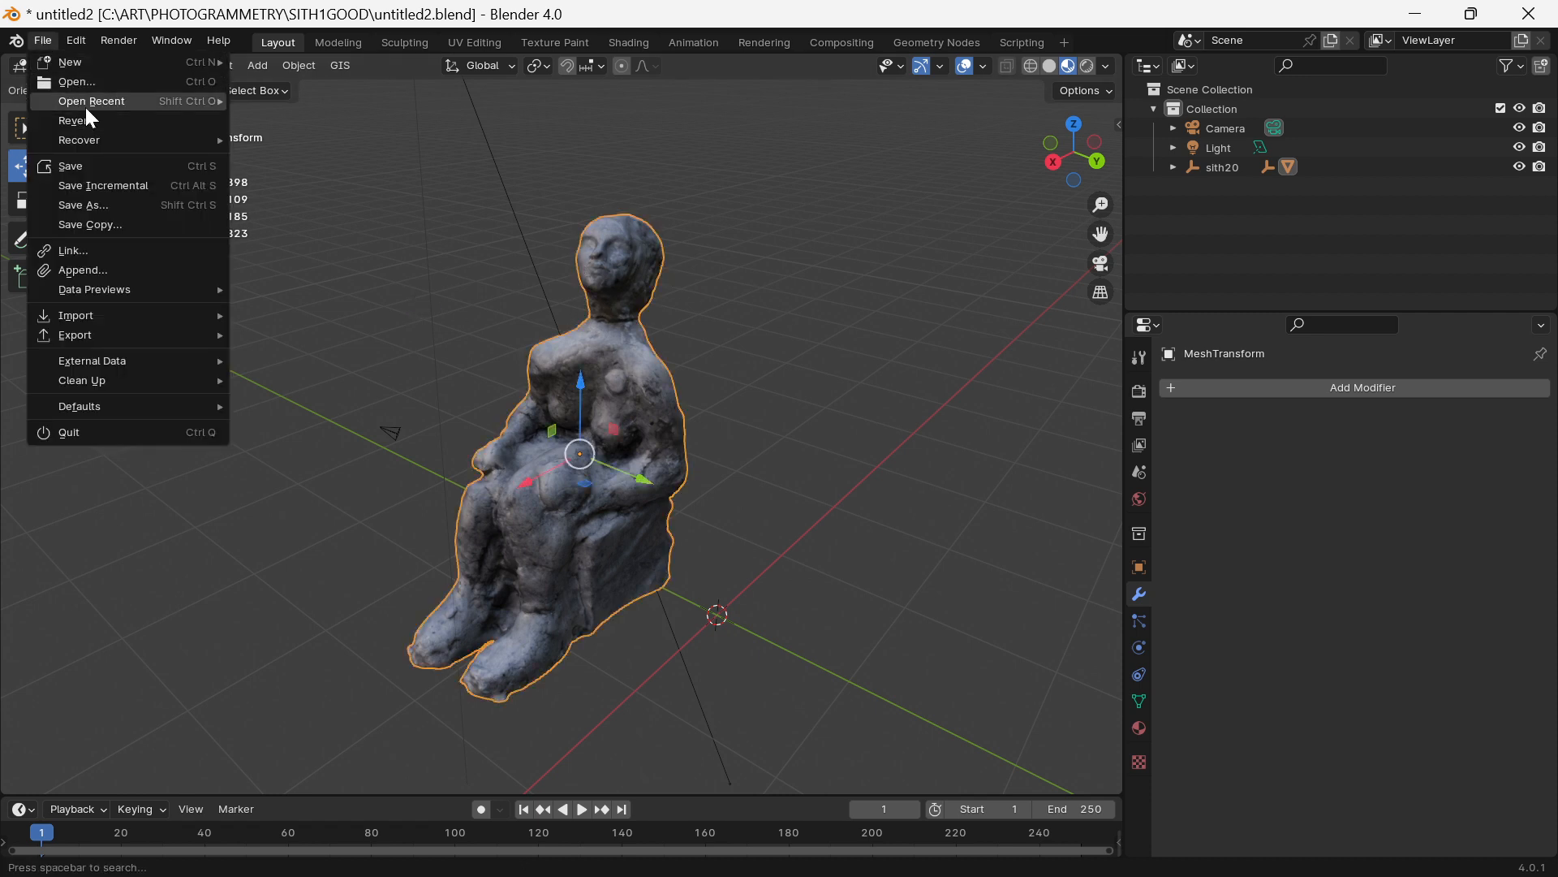
mouse_move(85, 104)
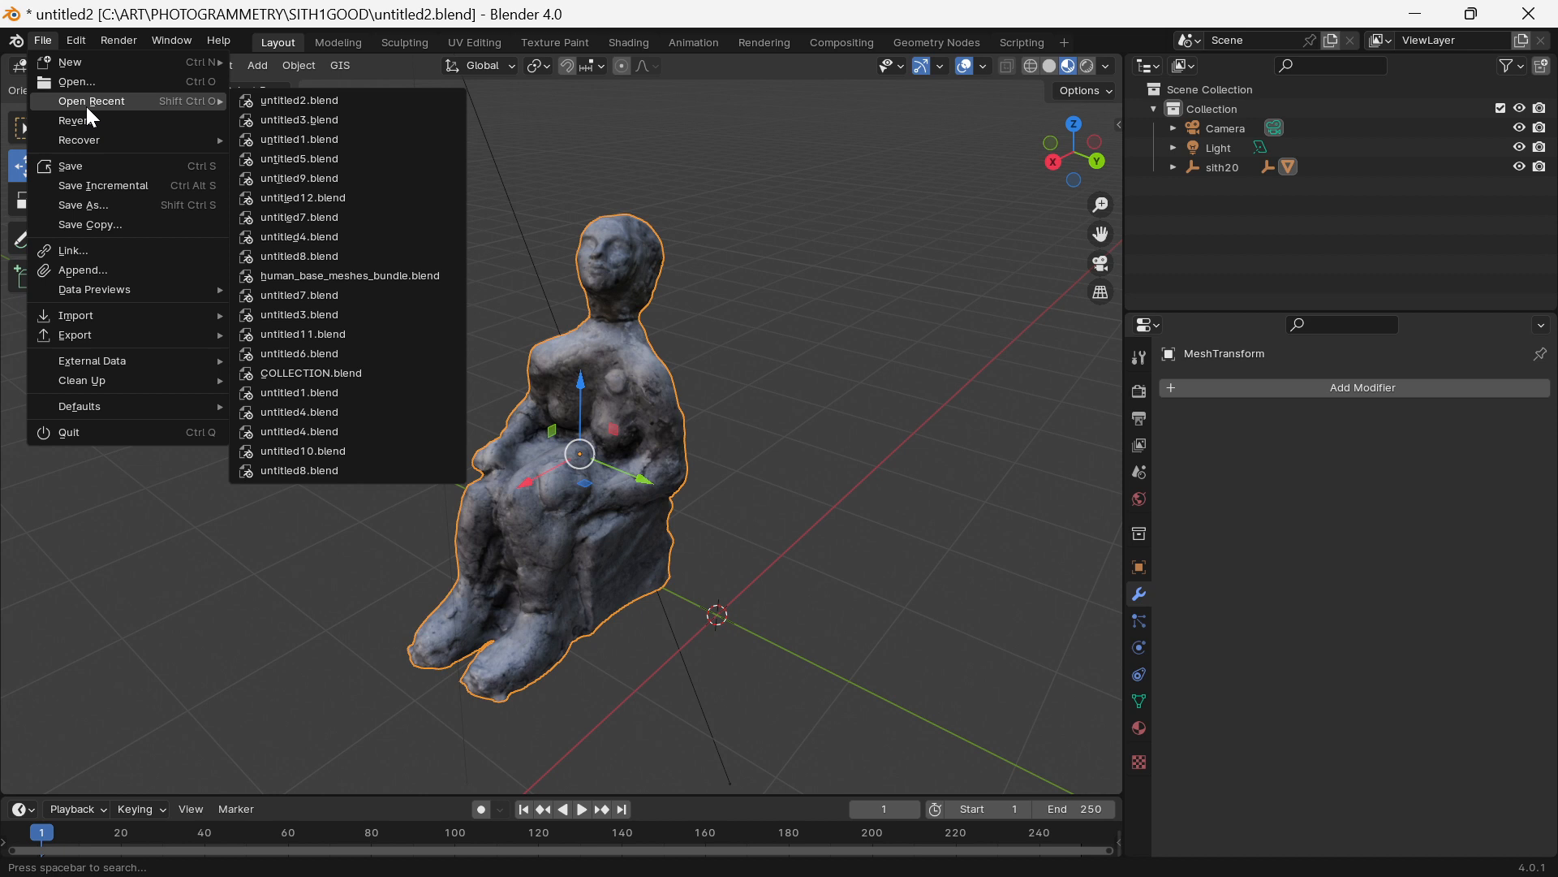
left_click(276, 127)
left_click(814, 485)
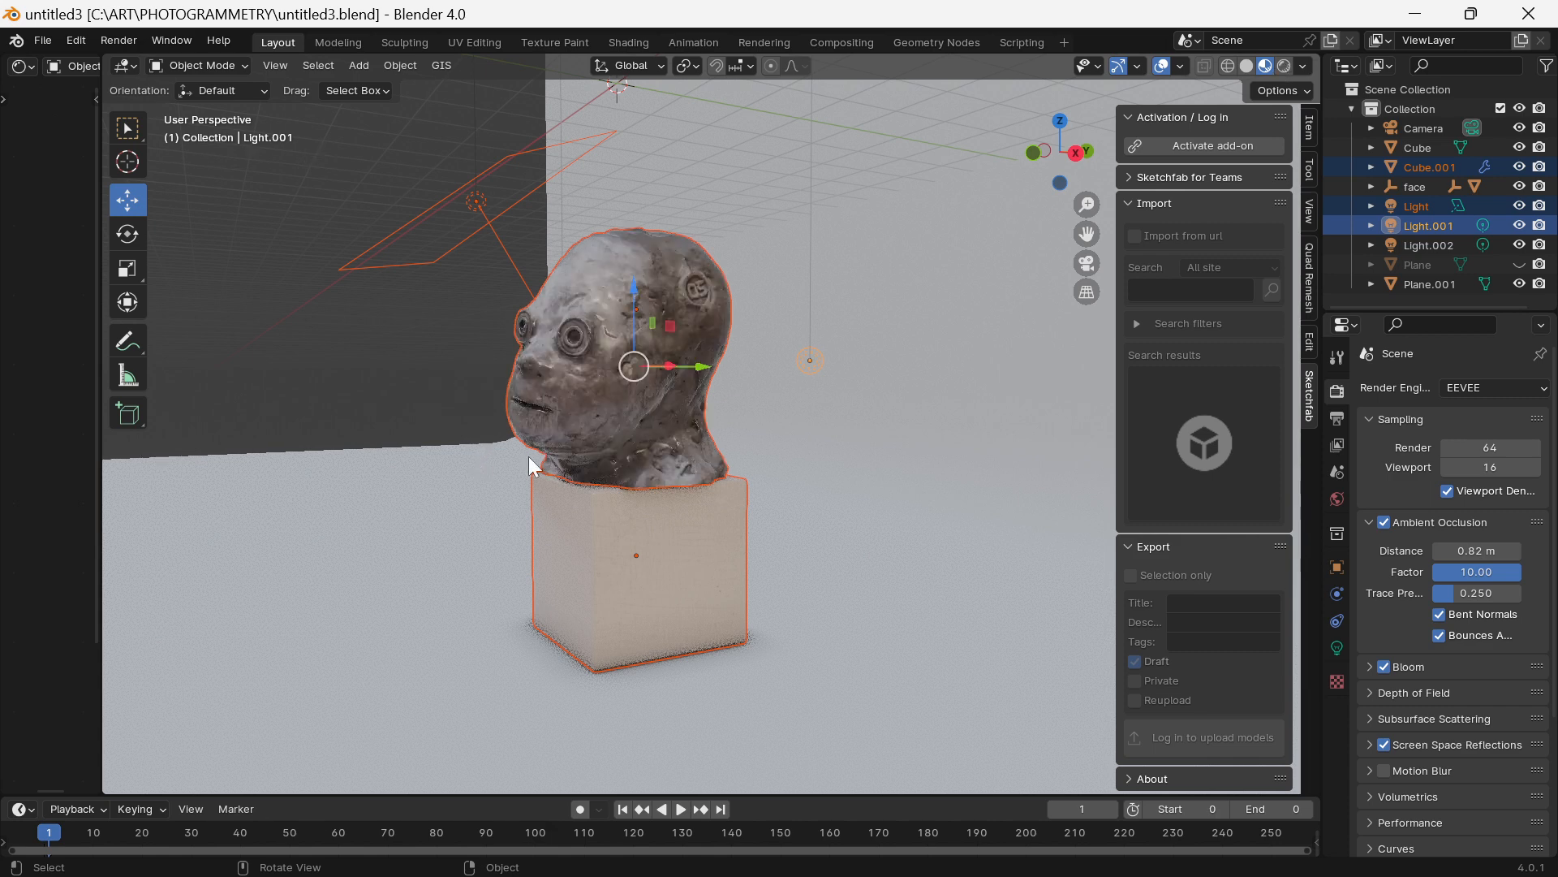
Select the cube pedestal and the head mesh on top of it together
mouse_move(737, 432)
middle_mouse_down()
mouse_move(602, 445)
mouse_move(451, 416)
middle_mouse_up()
scroll(601, 440, "down", 3)
scroll(593, 430, "up", 2)
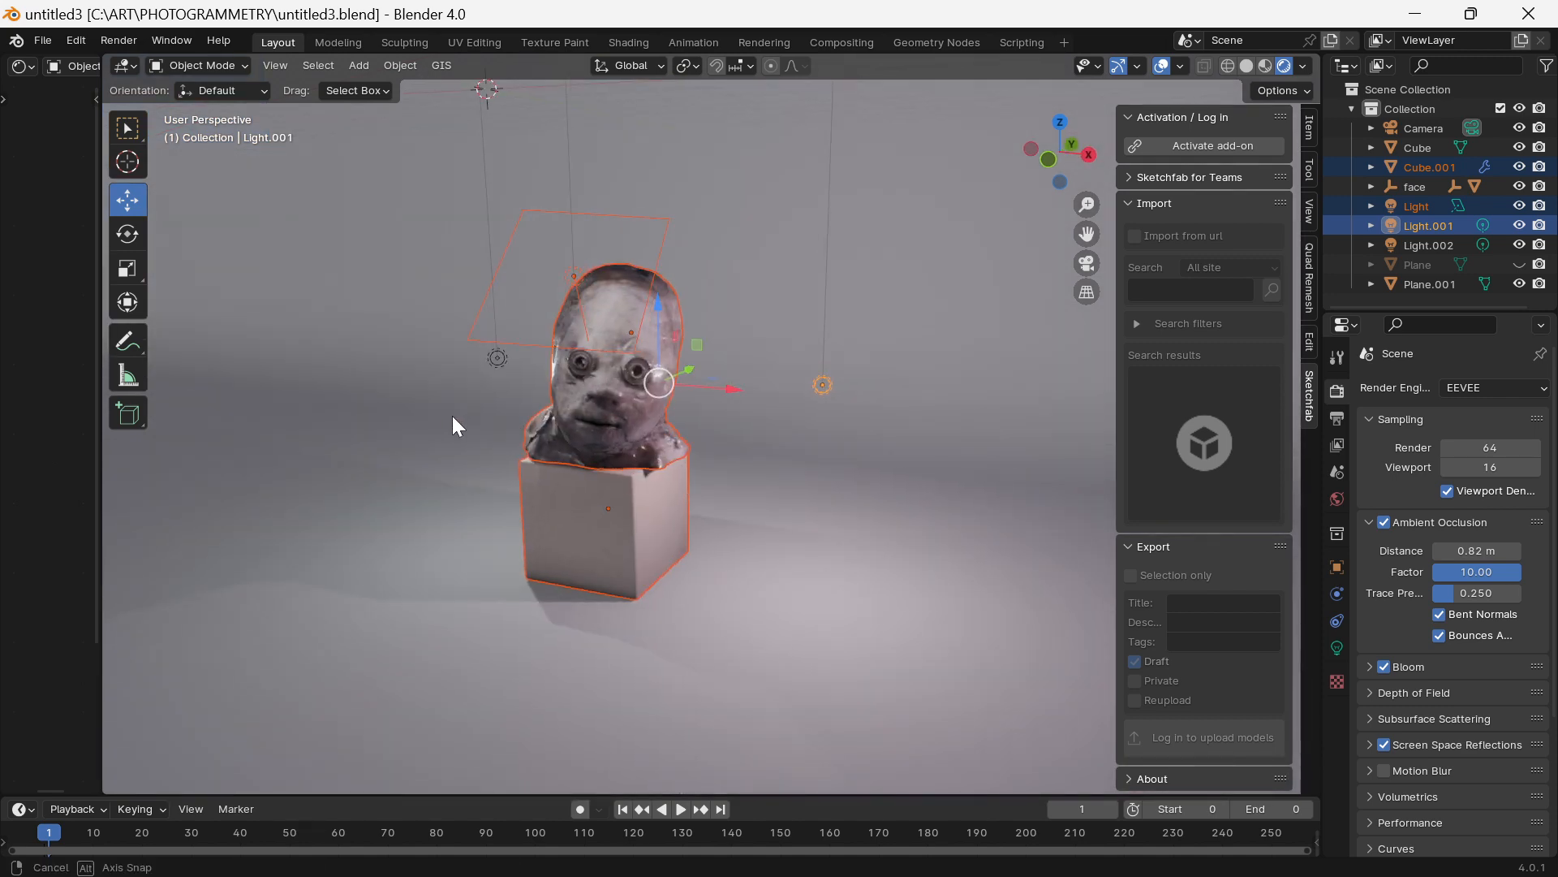
left_click(593, 510)
left_click(593, 510)
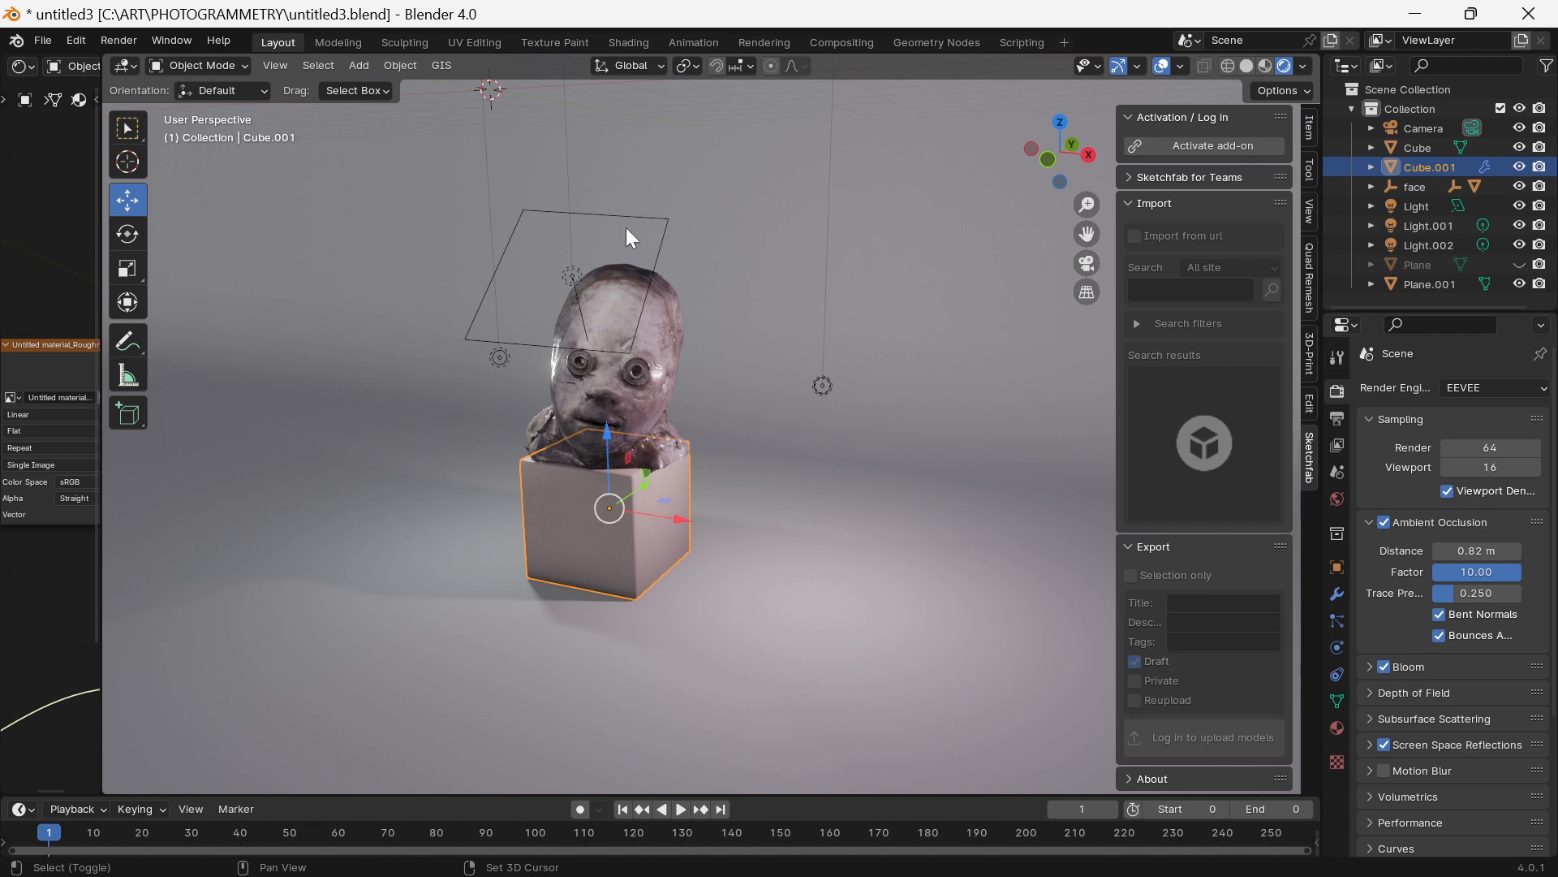
left_click(633, 410, "shift")
middle_click_drag(523, 411, 566, 407)
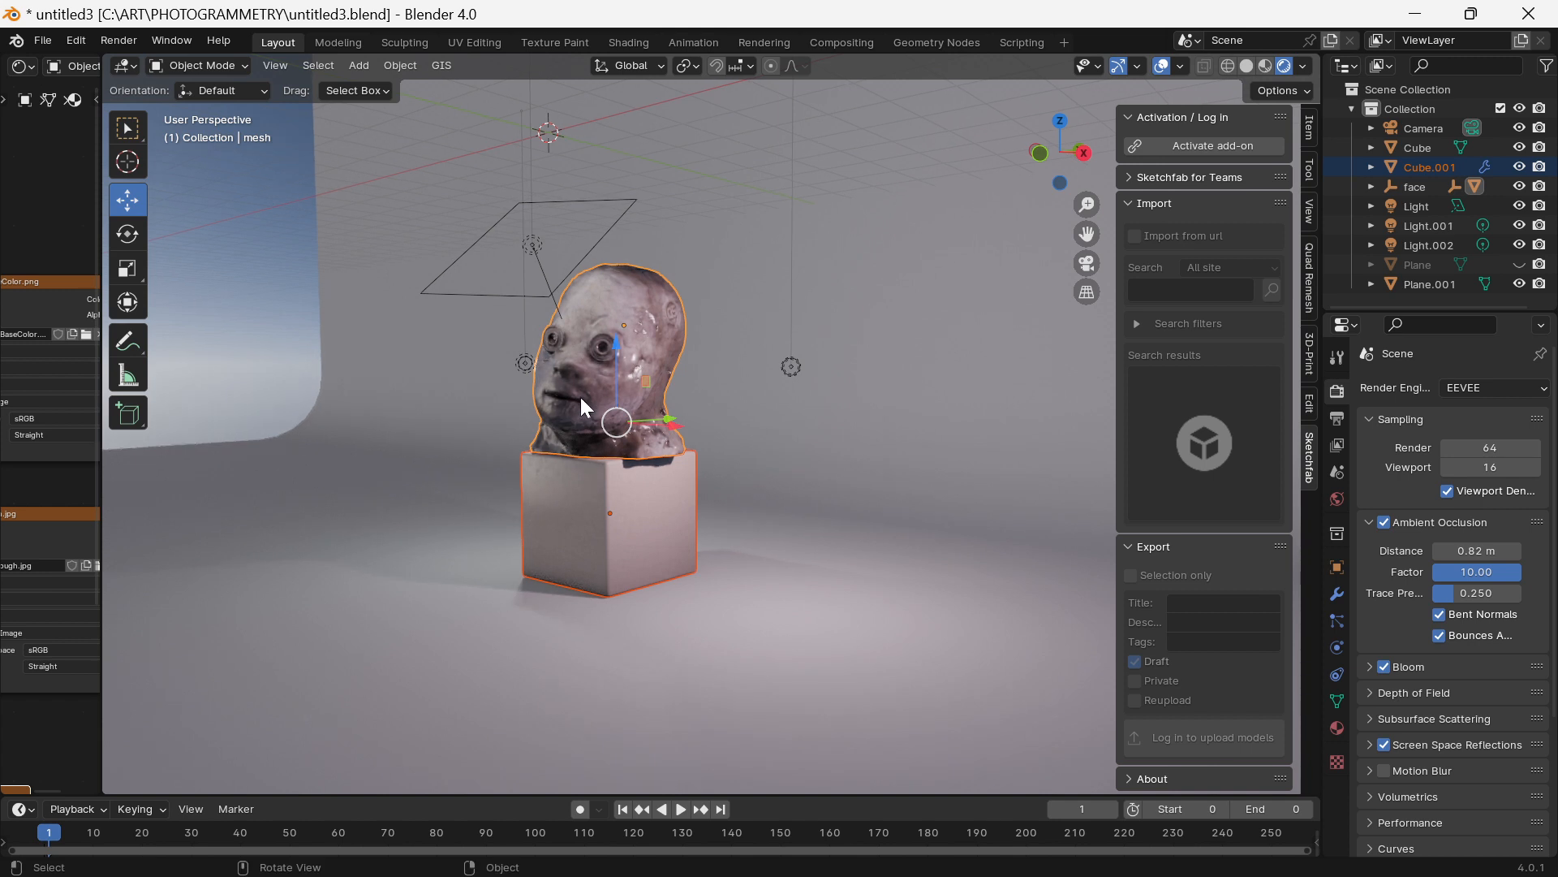
Switch back to the Sketchfab editor in the browser and inspect the statue from different angles and distances
mouse_move(503, 875)
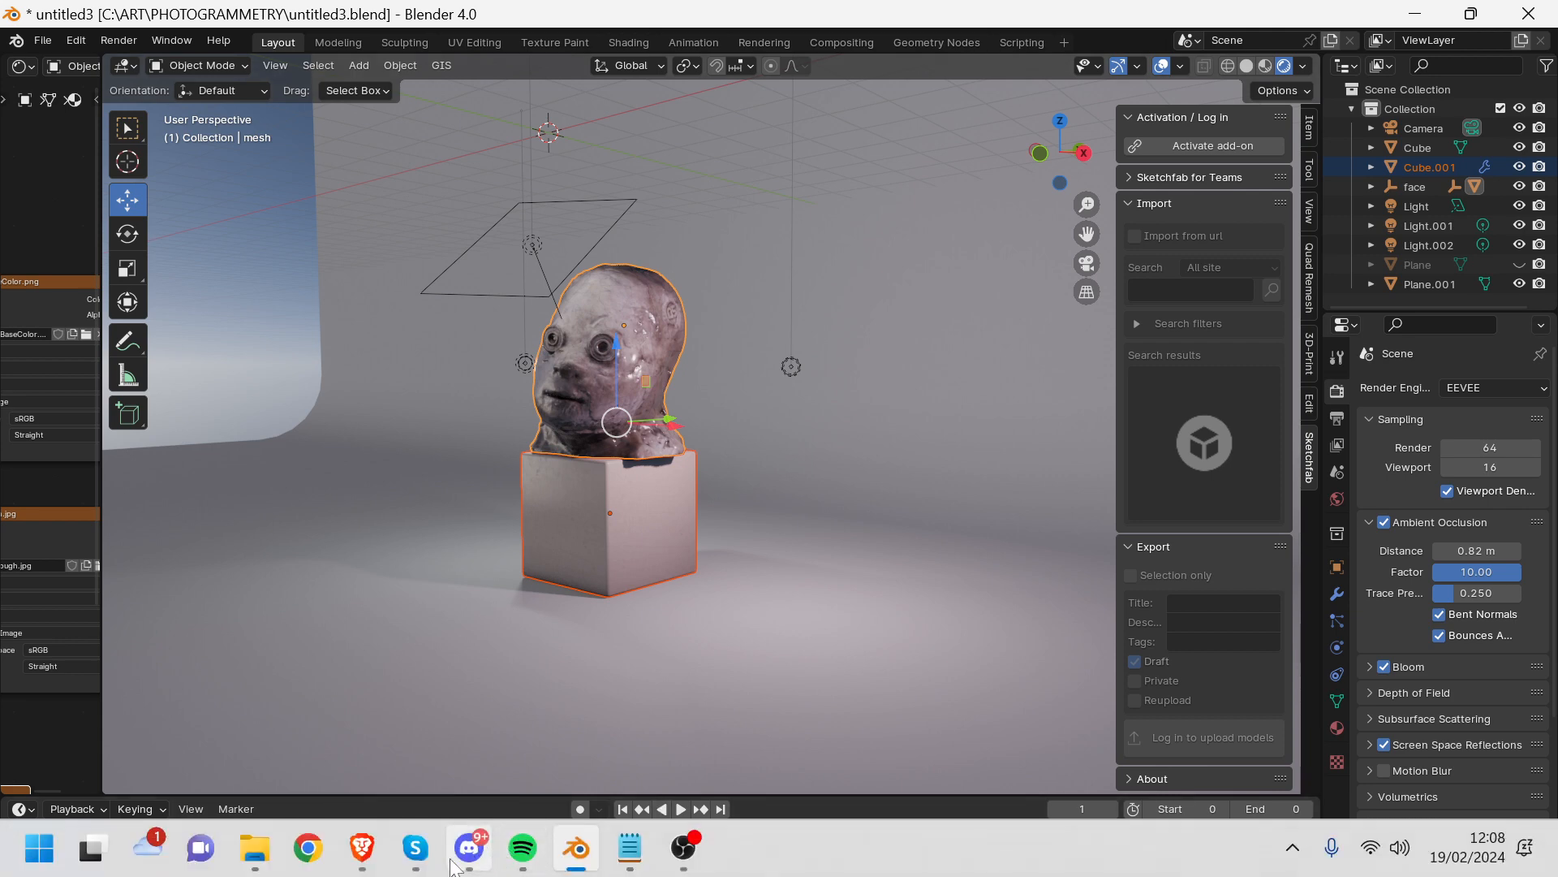
mouse_move(362, 848)
left_click(476, 727)
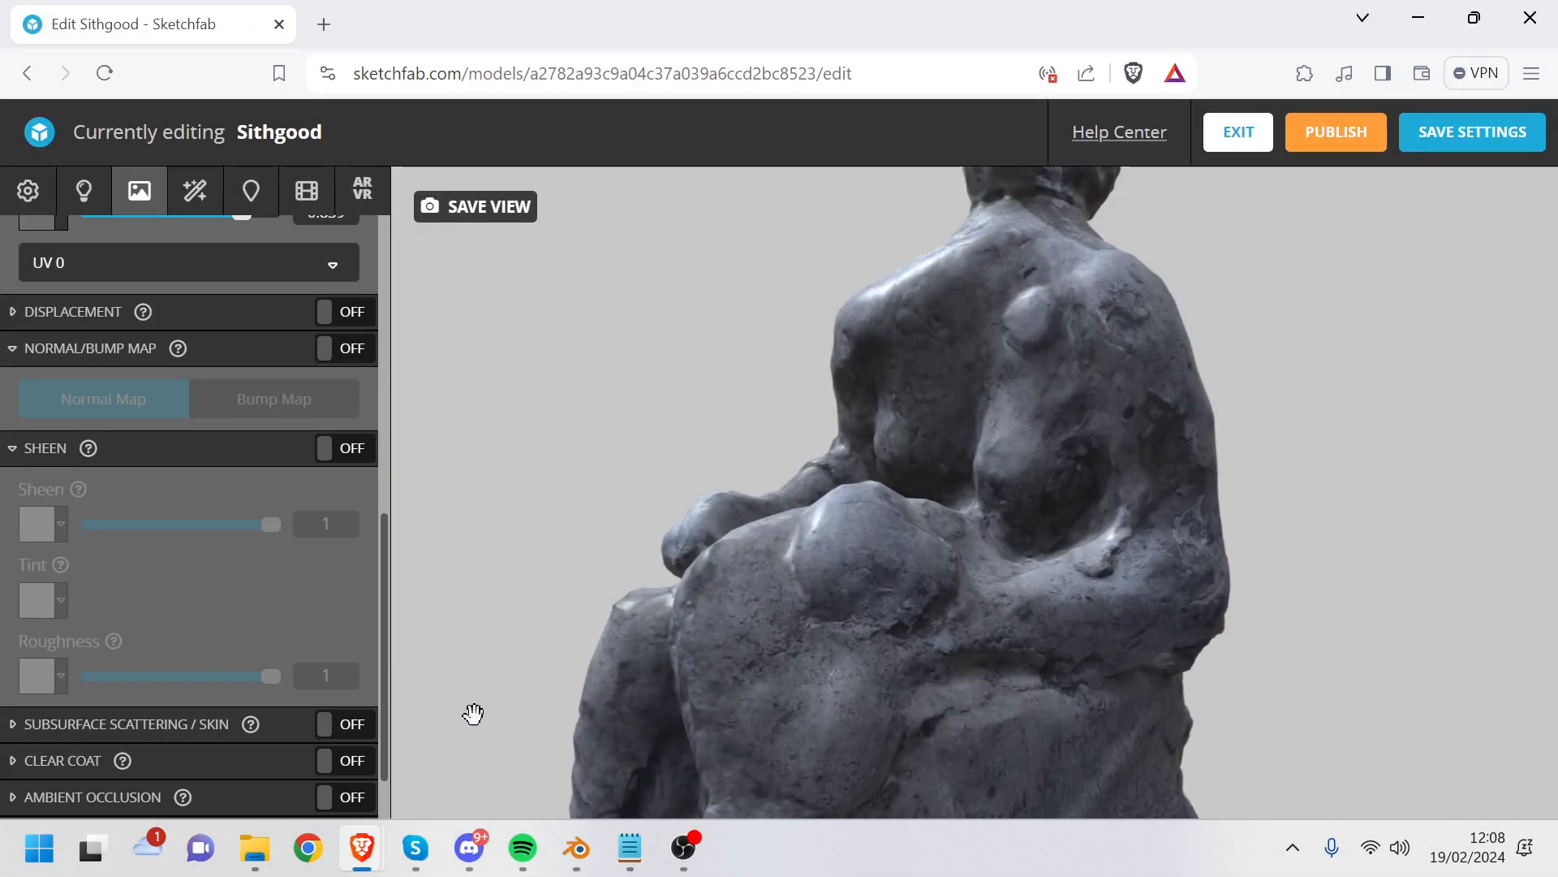
scroll(761, 490, "down", 3)
scroll(981, 541, "down", 3)
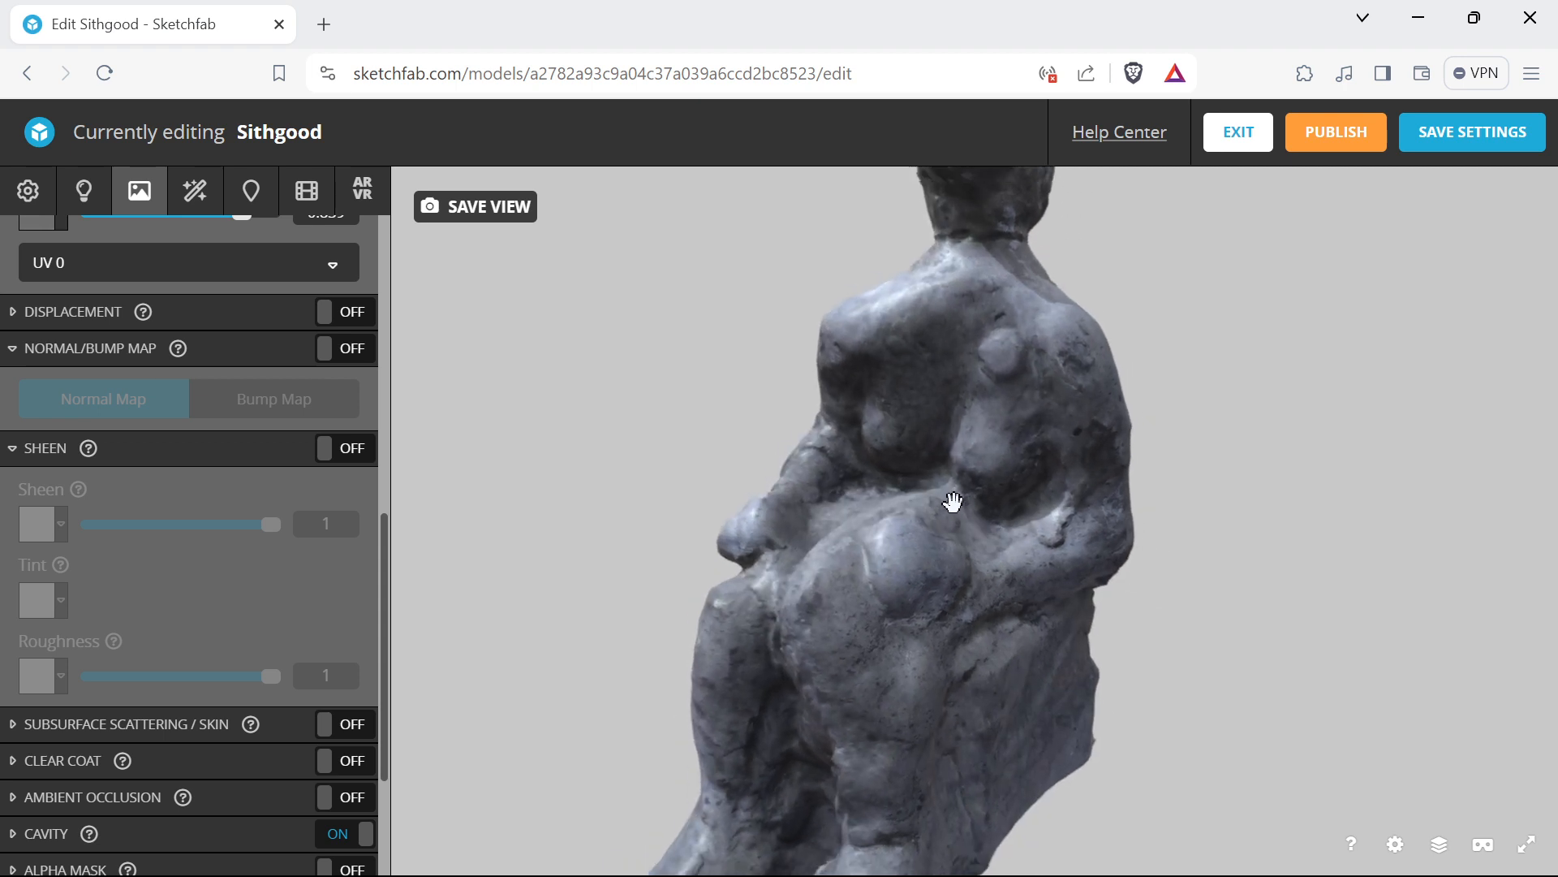
left_click_drag(953, 504, 843, 485)
scroll(963, 483, "up", 3)
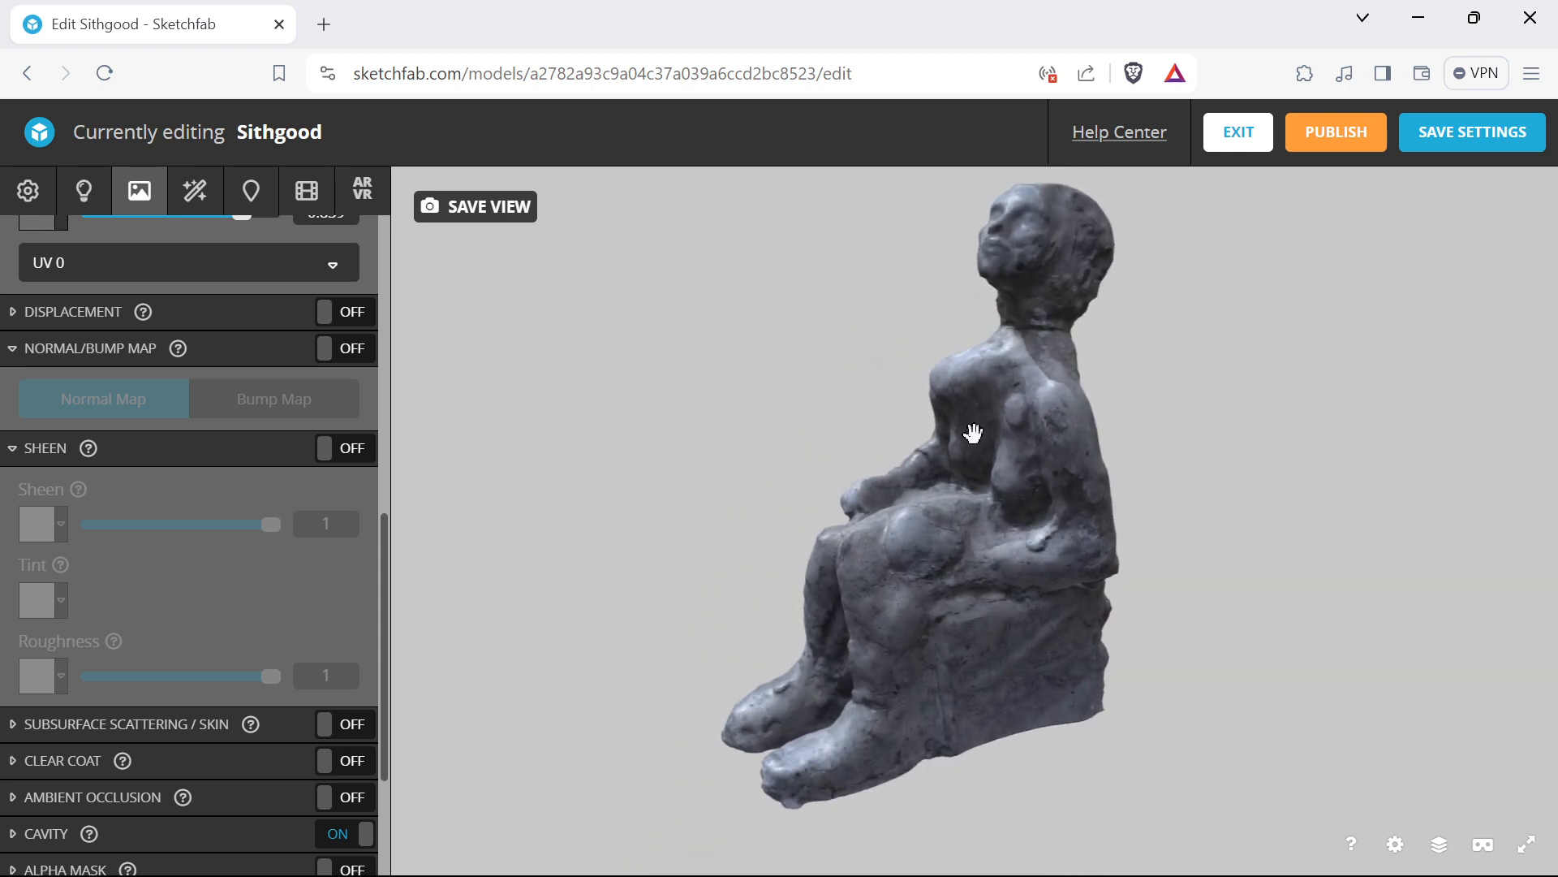